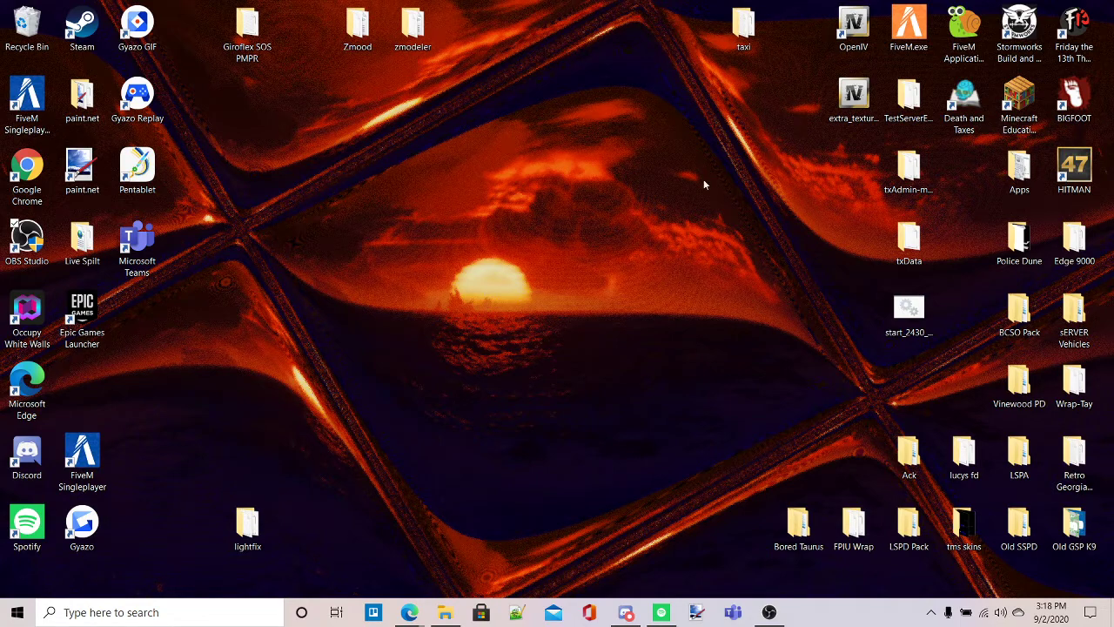
Step: Close the empty new-tab browser window and bring up the window with the LCPDFR lightbar downloads
mouse_move(411, 613)
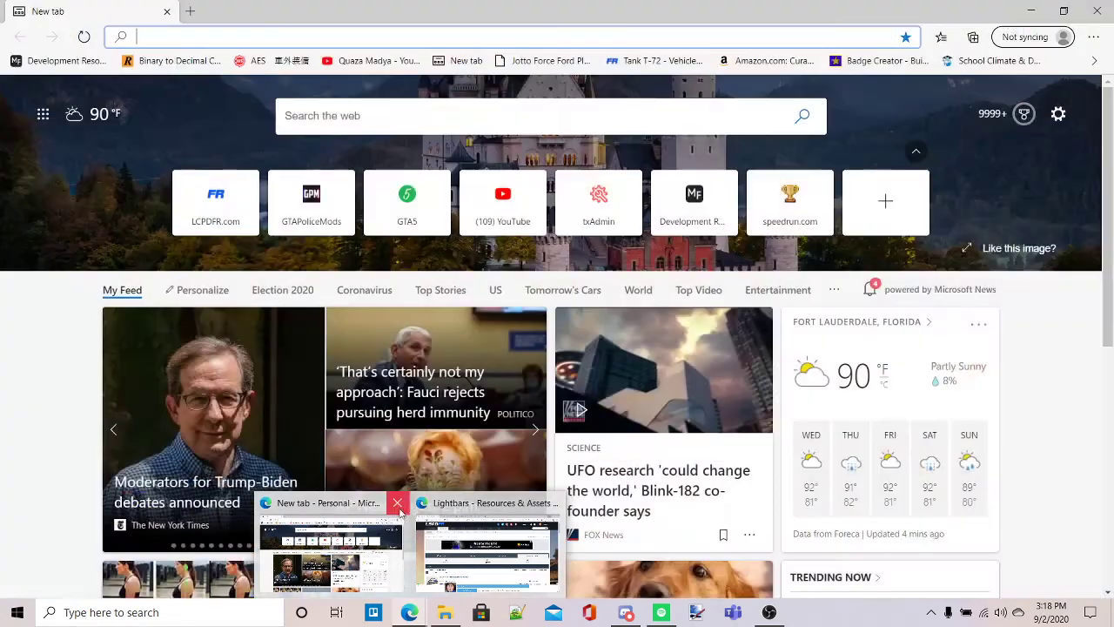
click(398, 503)
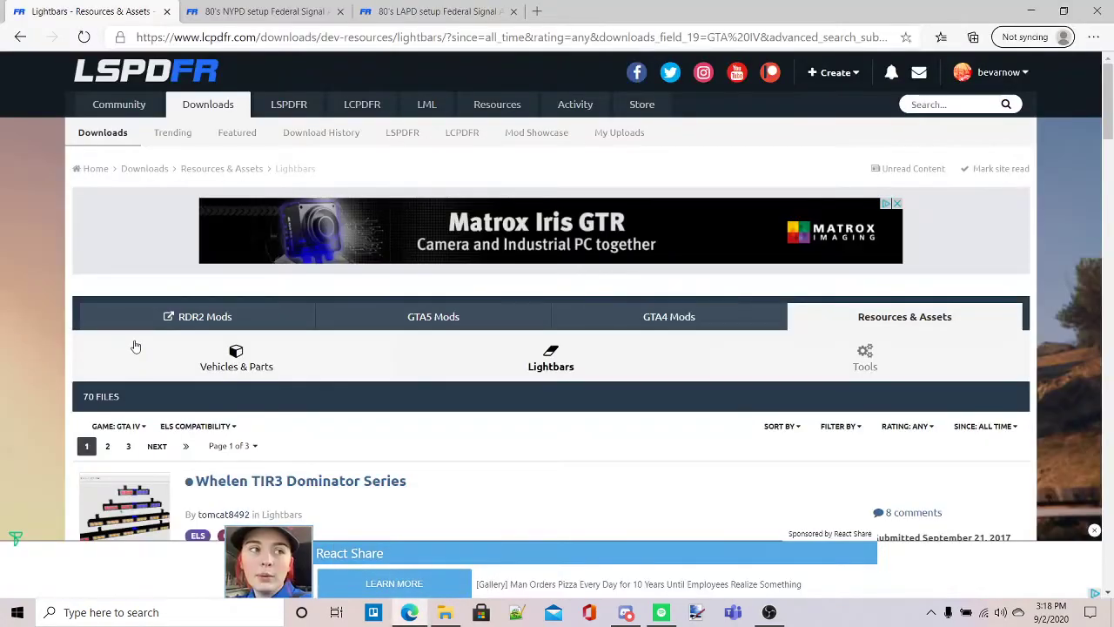
click(413, 557)
scroll(413, 435, down, 3)
Step: Compare the preview images of the 80's NYPD and LAPD Federal Signal Aerodynic lightbars, then close the NYPD page
click(201, 8)
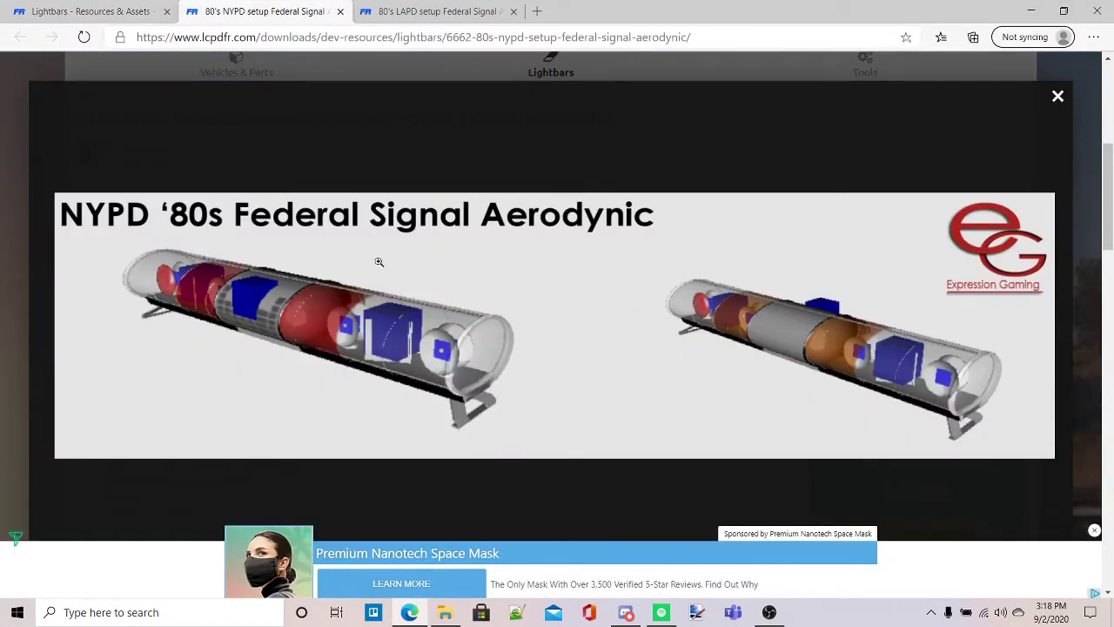
click(422, 7)
click(210, 8)
click(1093, 530)
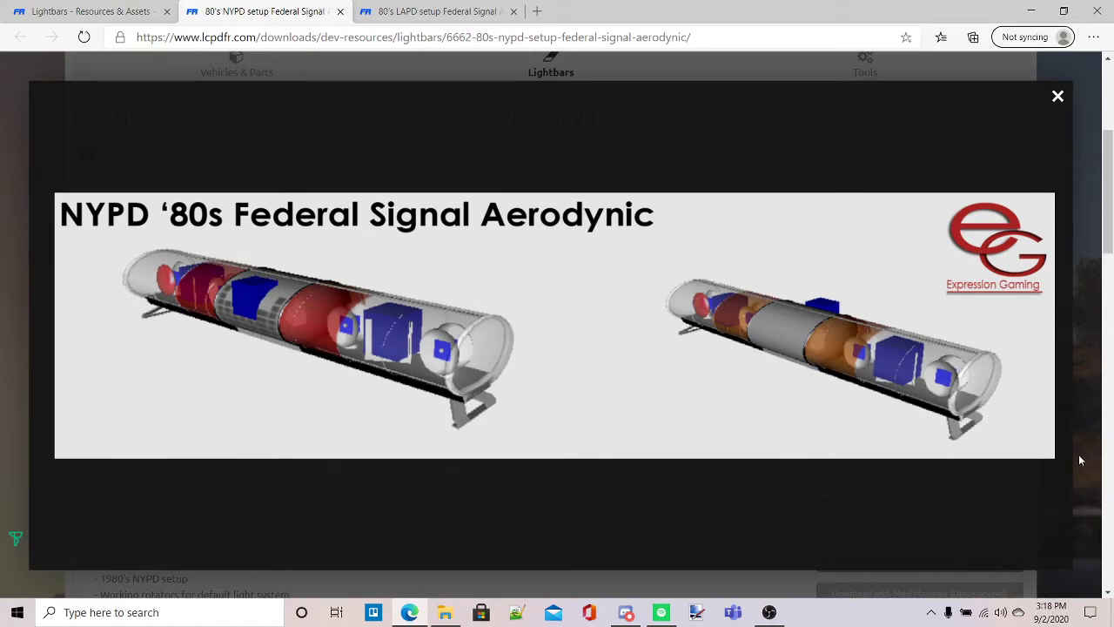
click(455, 7)
click(297, 7)
click(358, 7)
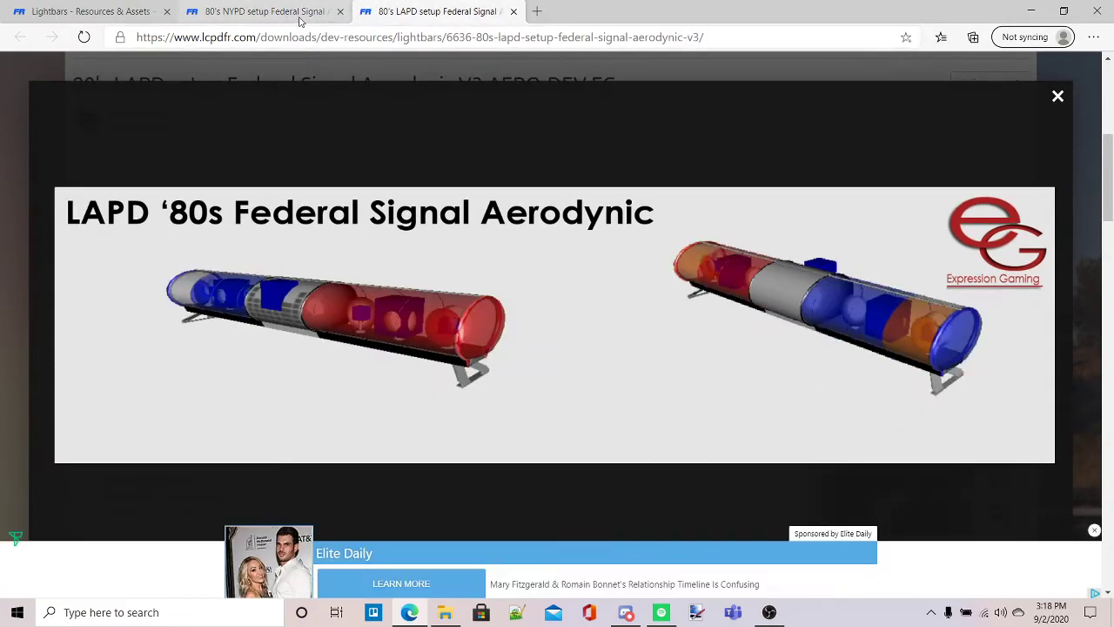
click(340, 11)
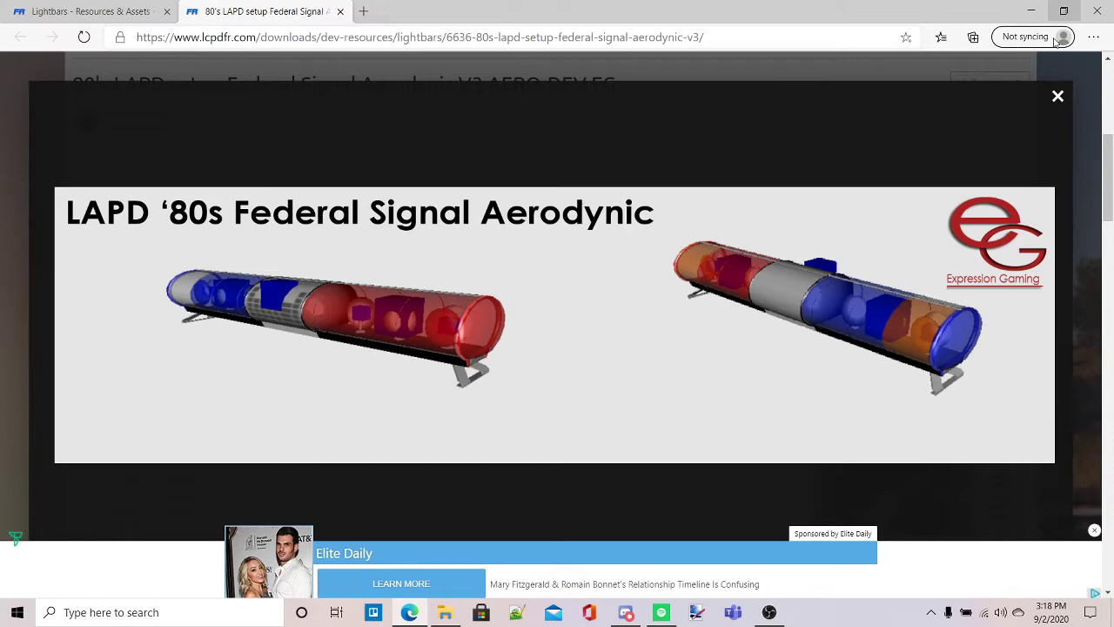
Step: Close the preview image and download the 80's LAPD setup Federal Signal Aerodynic V3 lightbar
click(1057, 96)
scroll(921, 225, down, 6)
click(932, 282)
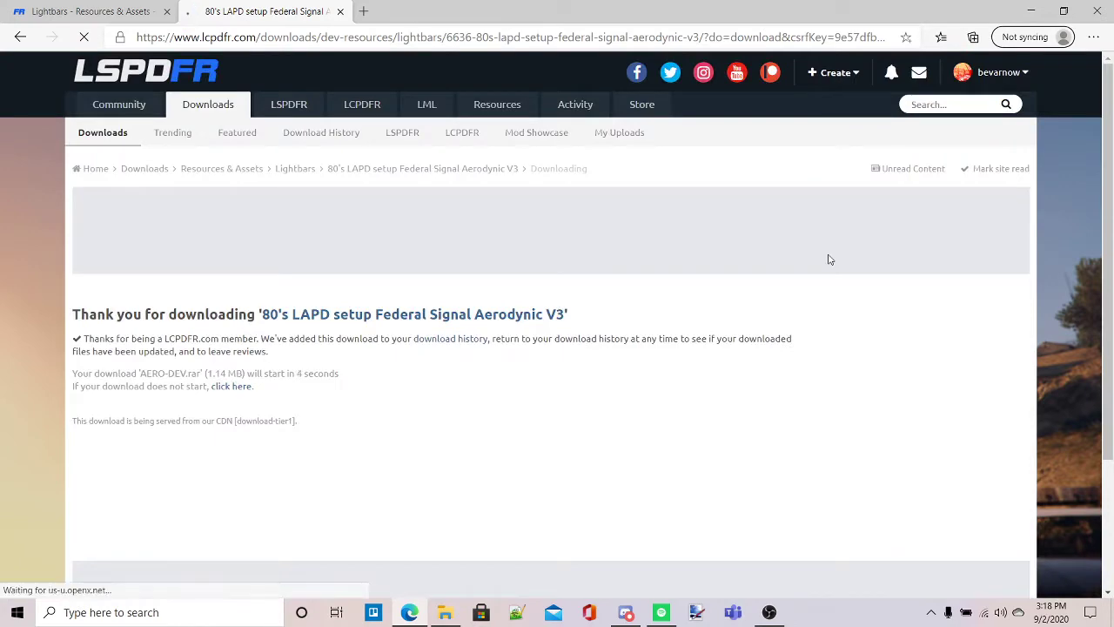
scroll(574, 291, down, 4)
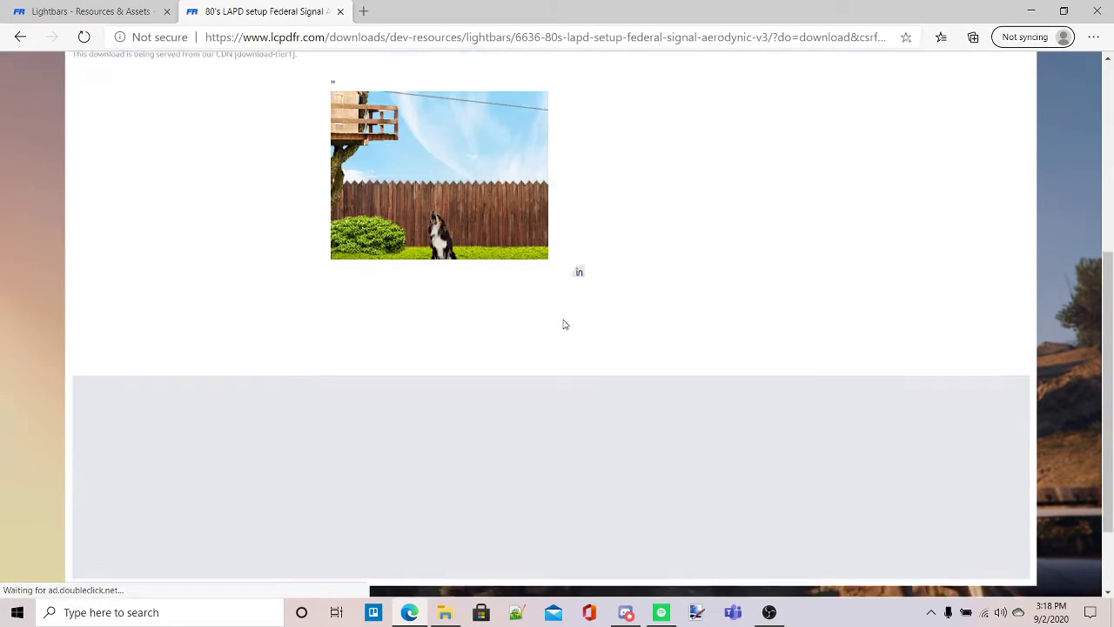
scroll(563, 325, down, 1)
scroll(563, 325, up, 5)
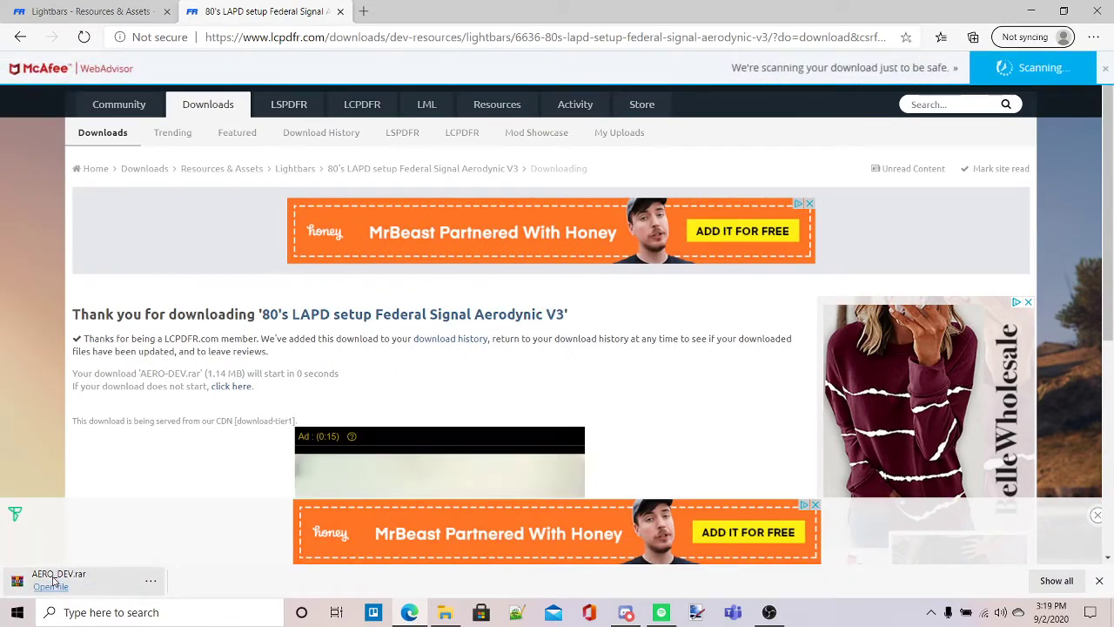
Step: Open the downloaded AERO_DEV.rar, extract its AERO-DEV folder to the desktop, and close the archive
click(52, 583)
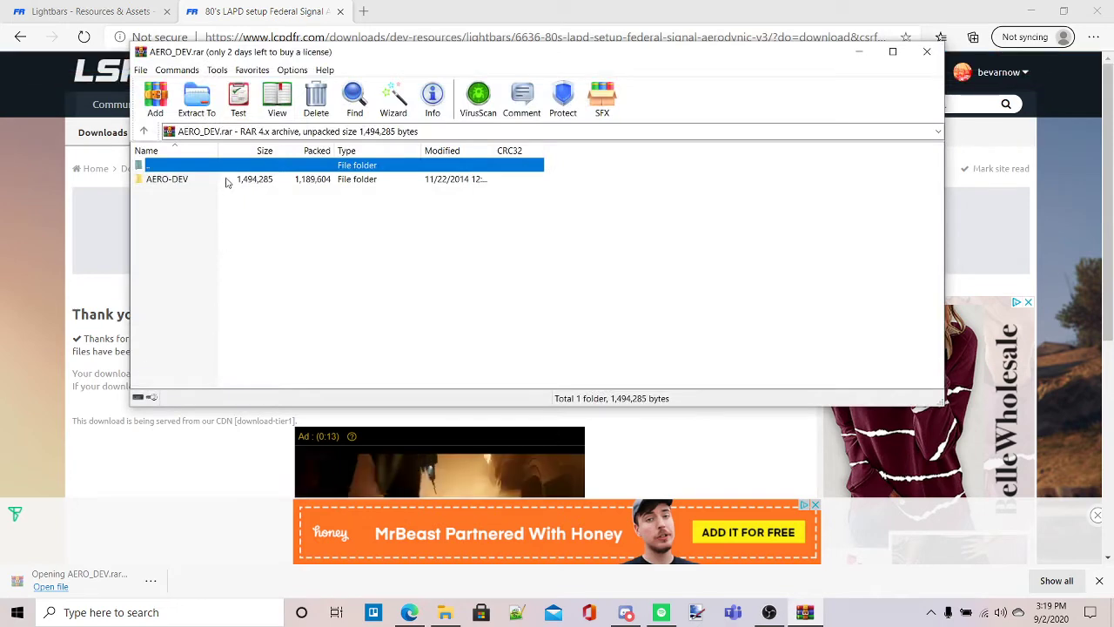
click(226, 180)
click(1030, 10)
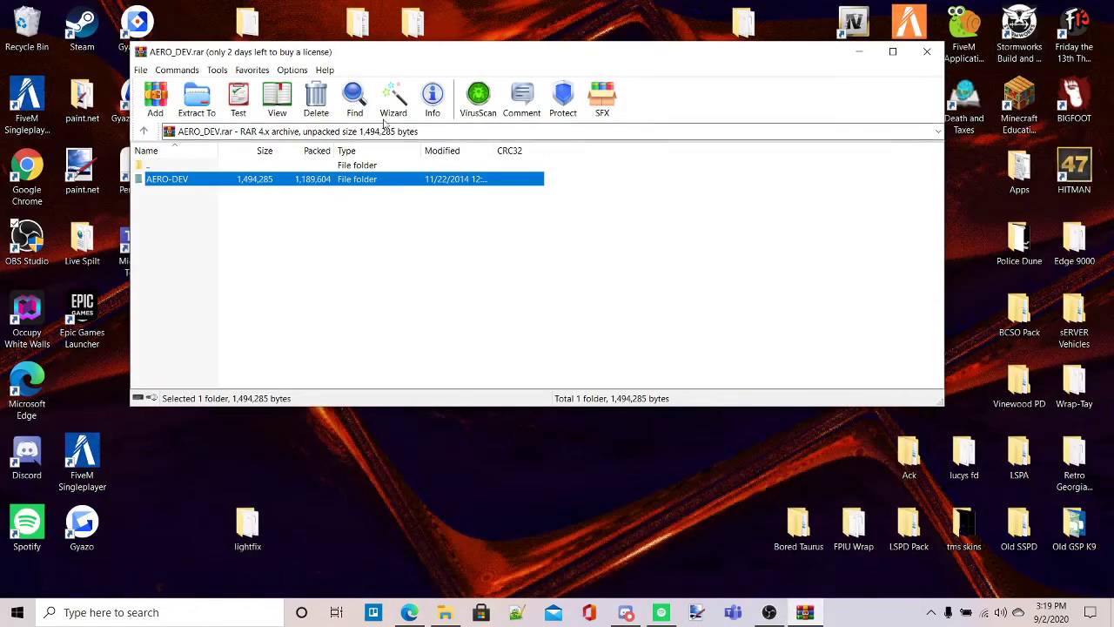
drag(389, 62, 906, 125)
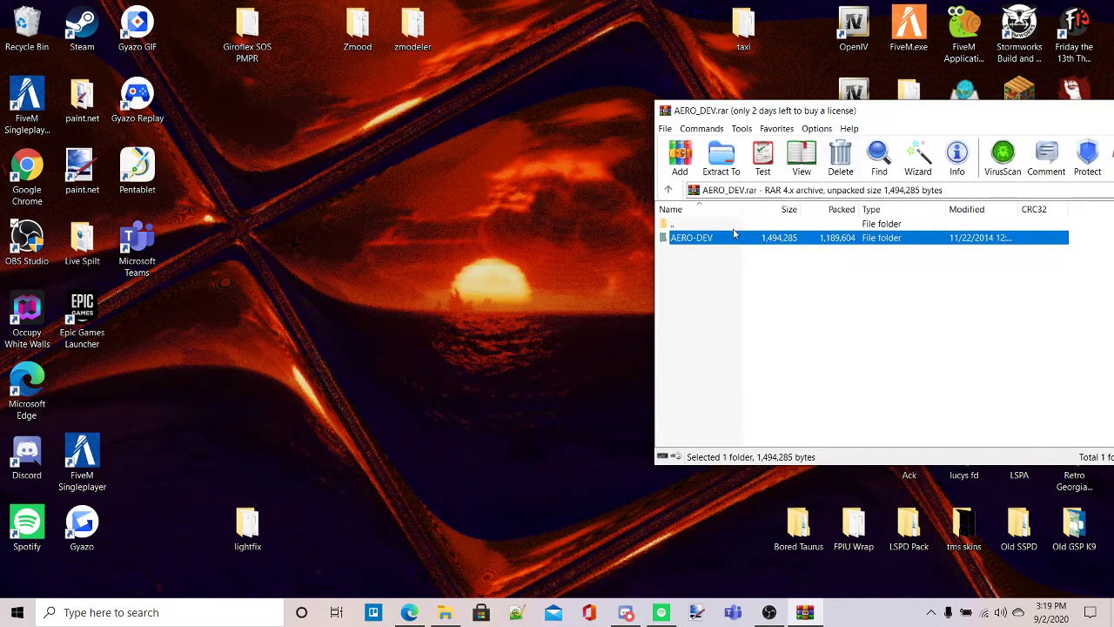
drag(378, 209, 381, 210)
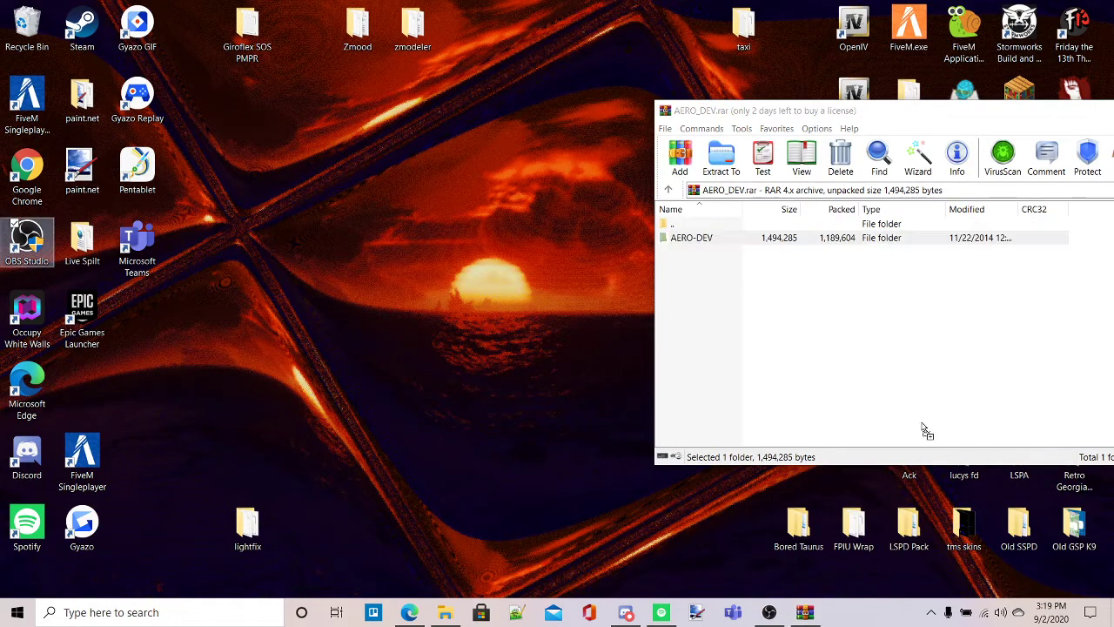
click(892, 327)
drag(904, 114, 354, 160)
click(900, 156)
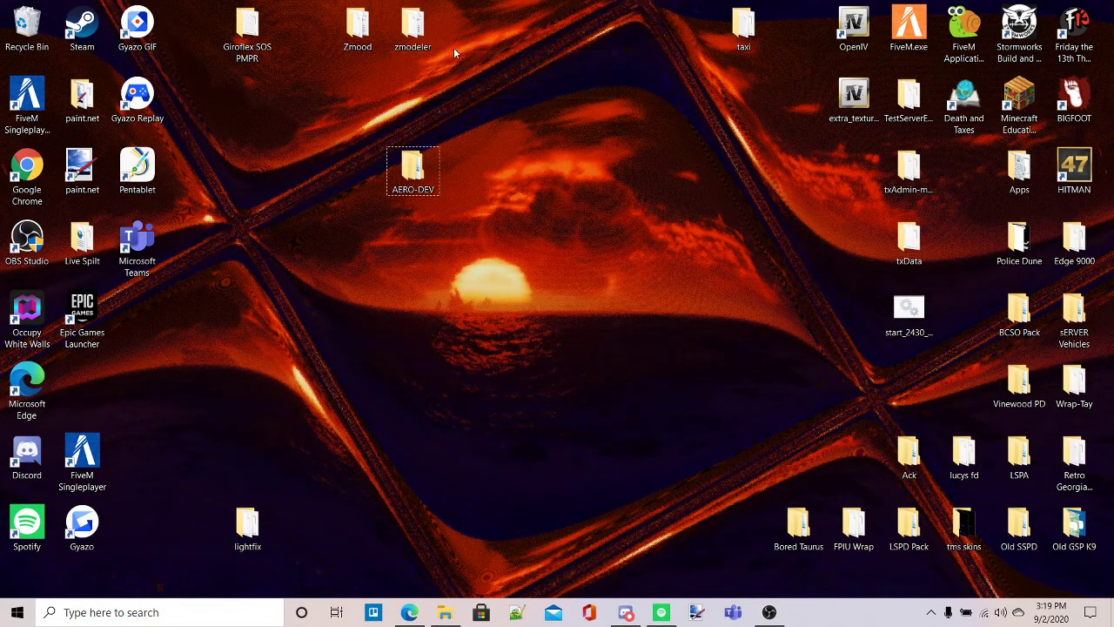
Step: Open the LAPD setup FS Aerodynic folder inside AERO-DEV on the desktop and position its window for working
double_click(412, 170)
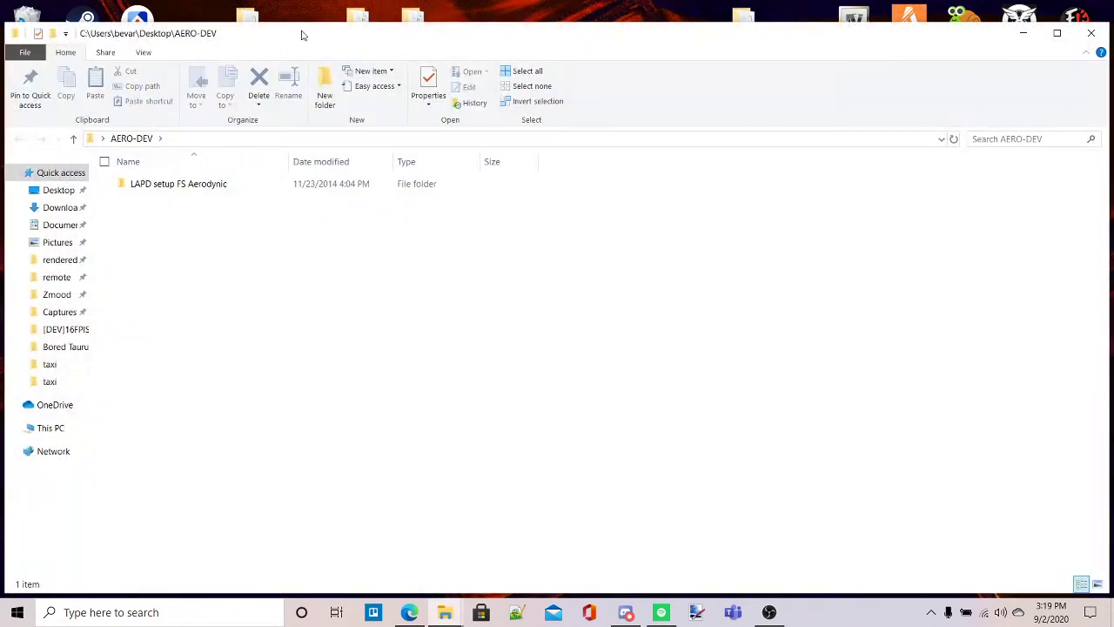
drag(302, 35, 406, 134)
double_click(285, 283)
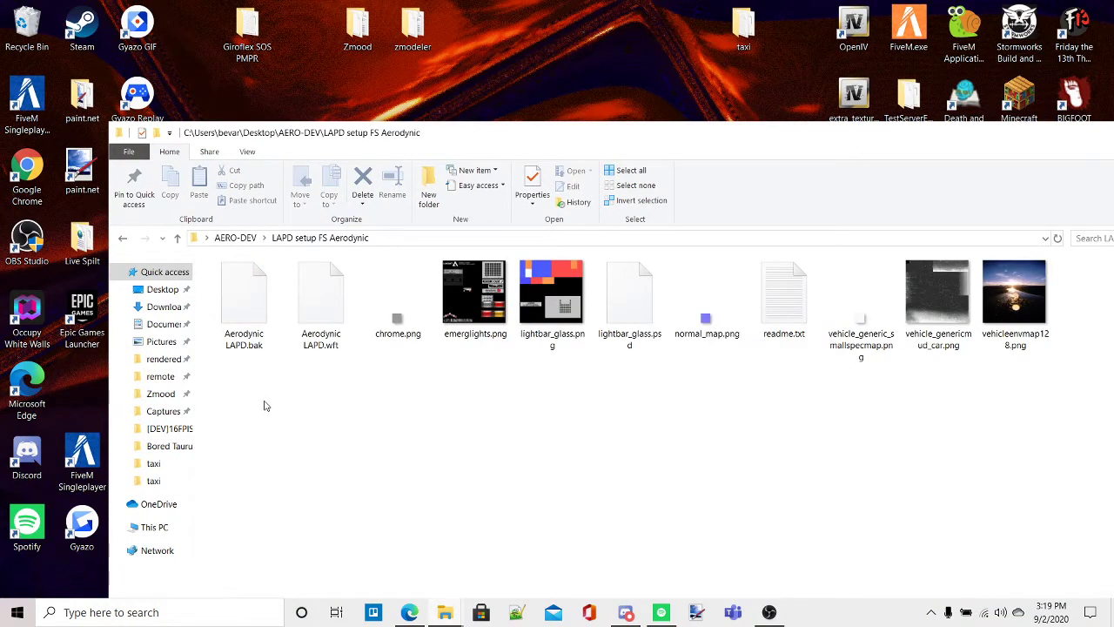
click(321, 304)
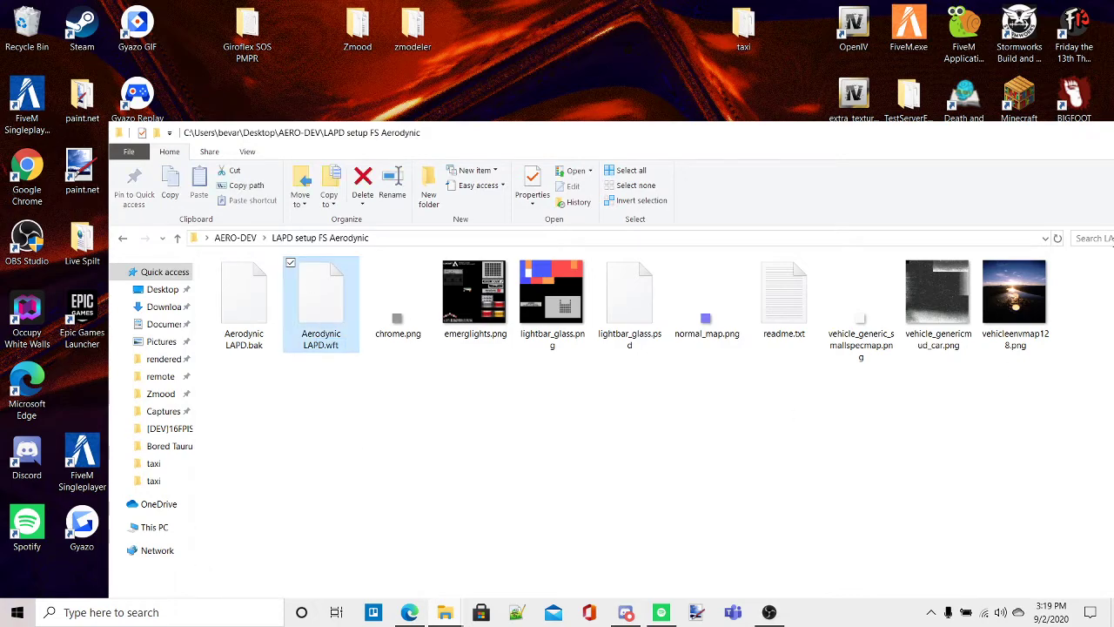
drag(1070, 142, 849, 104)
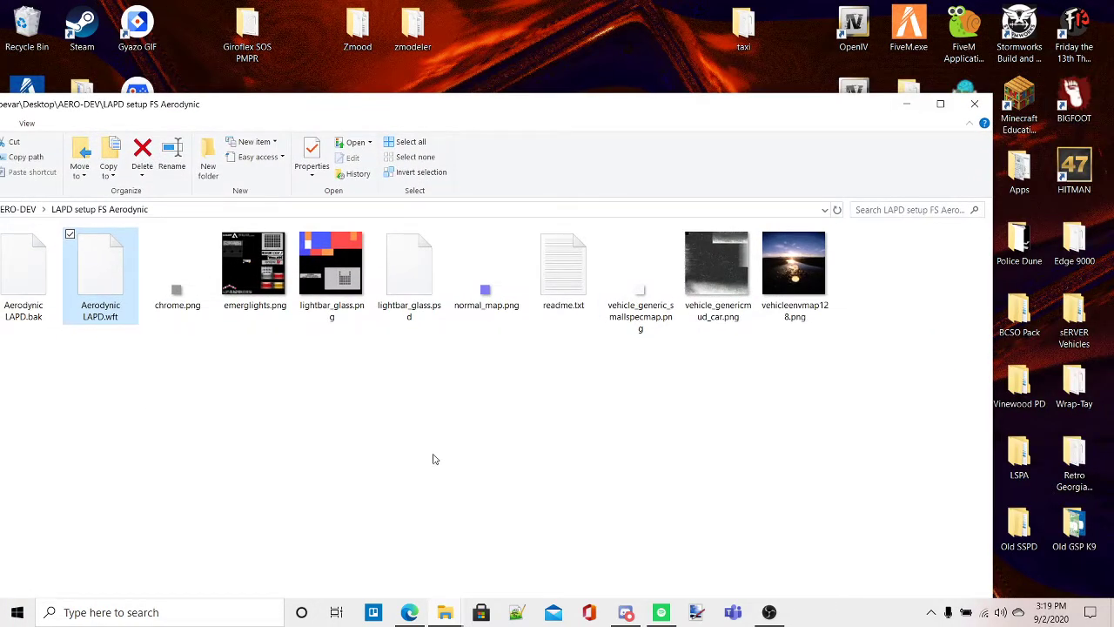
click(435, 457)
drag(237, 120, 388, 90)
Step: Create a folder named "textureds" inside the LAPD setup FS Aerodynic folder
right_click(240, 335)
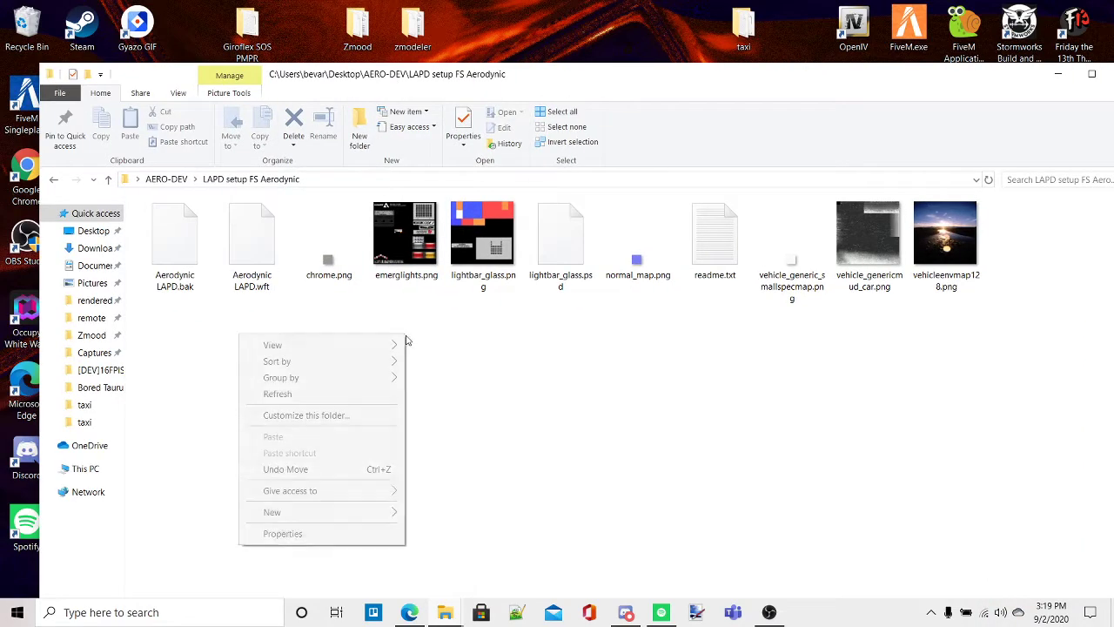
mouse_move(378, 514)
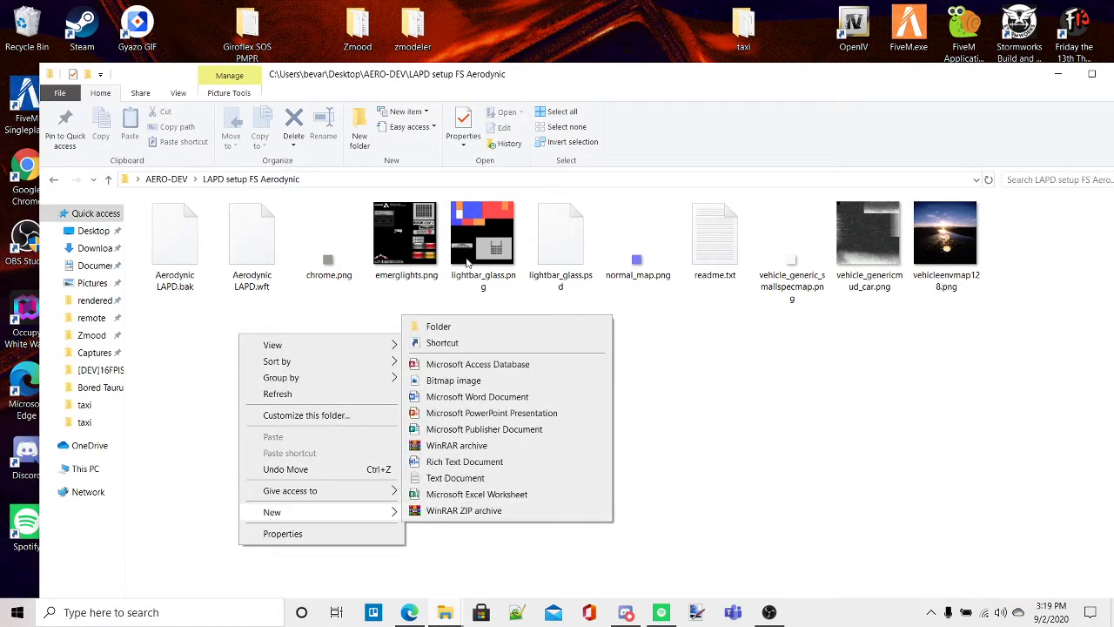
click(477, 326)
text(te)
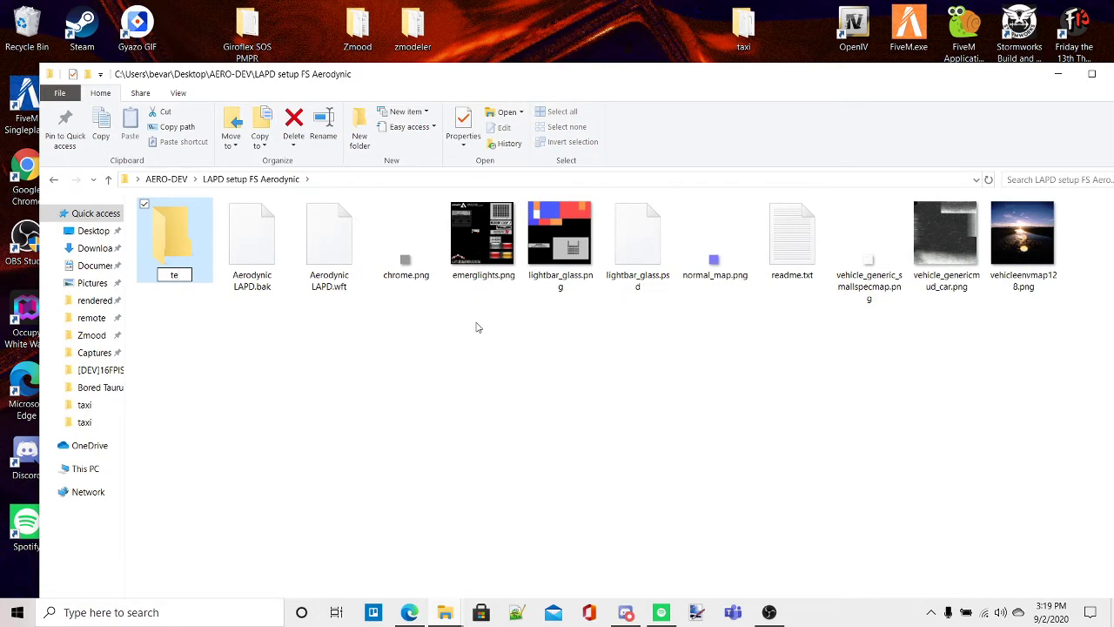
text(xtureds)
Step: Move all the PNG texture files, including normal_map.png and chrome.png, into the textureds folder
drag(477, 326, 578, 268)
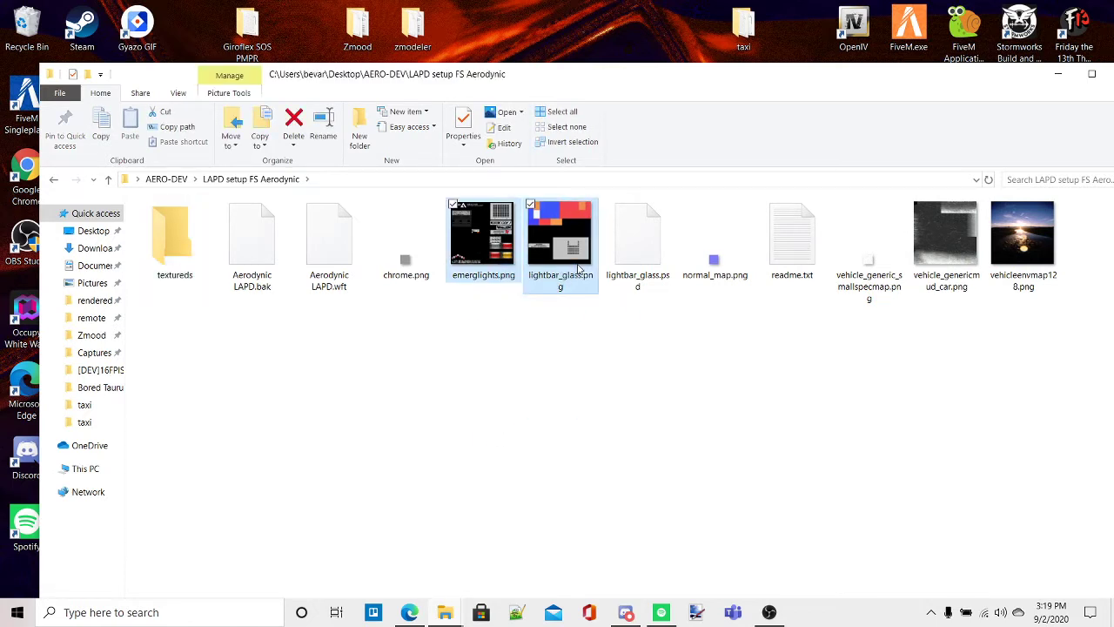
ctrl+drag(863, 351, 1017, 266)
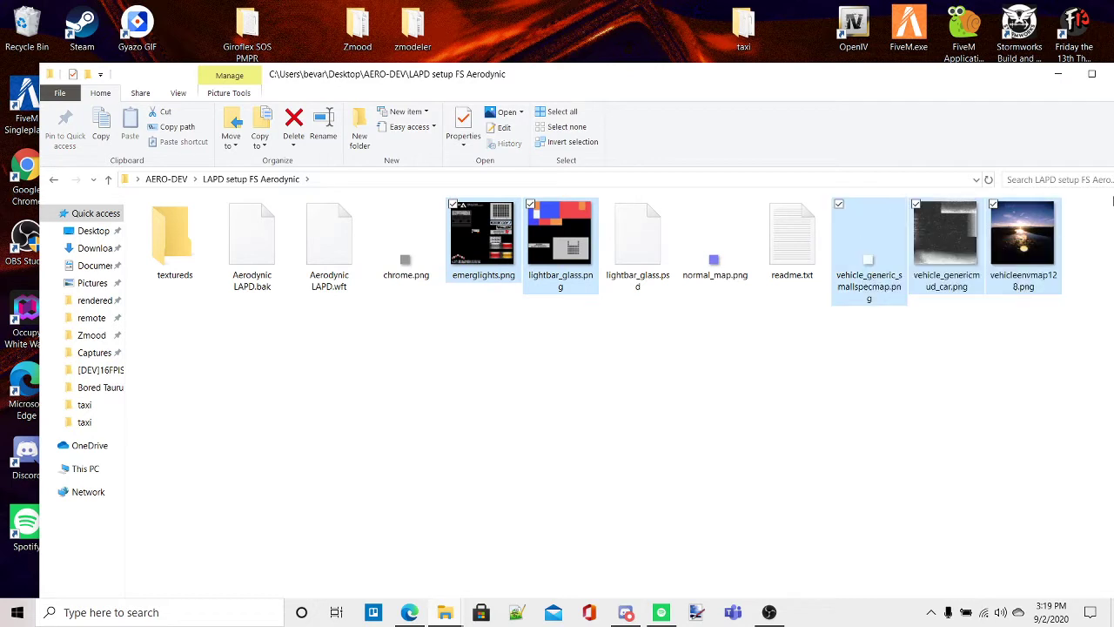
ctrl+click(703, 261)
drag(726, 242, 178, 248)
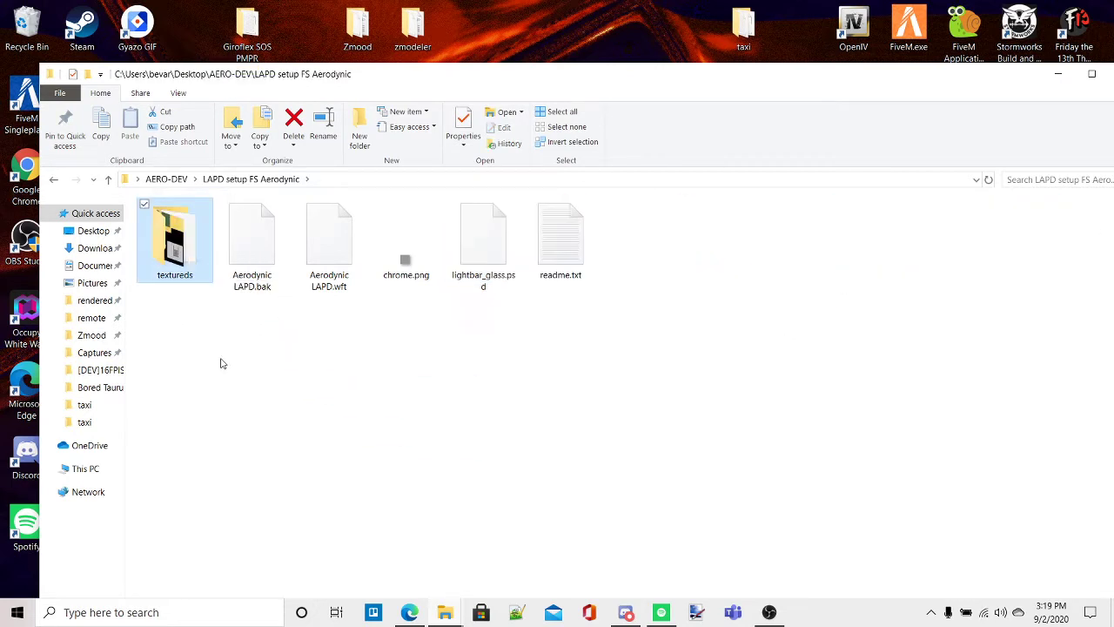
right_click(304, 442)
click(378, 363)
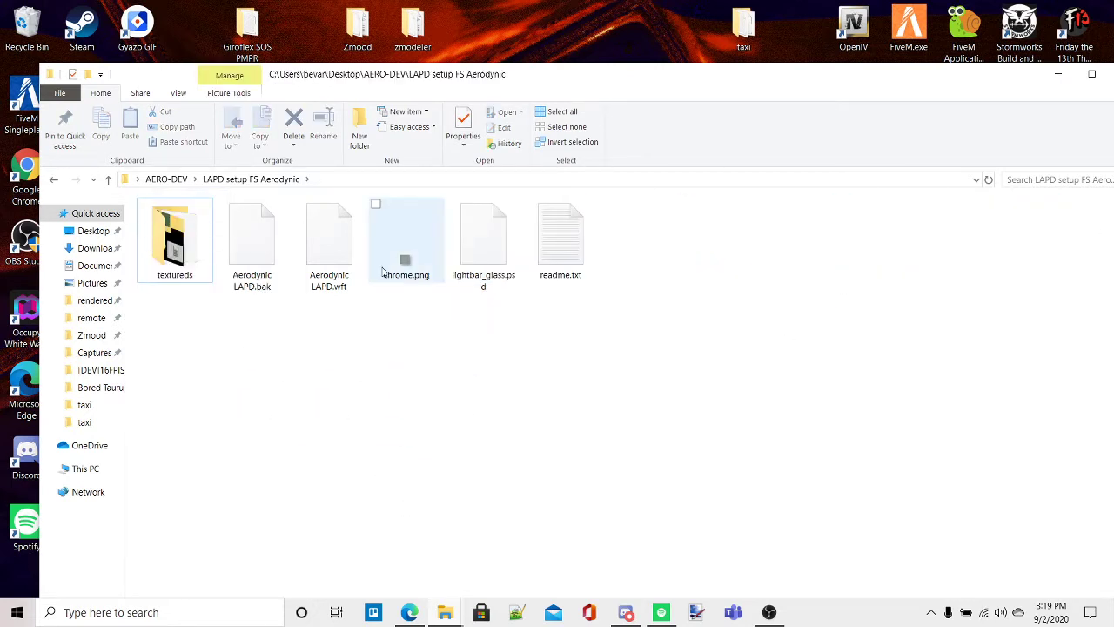
drag(381, 267, 393, 287)
drag(405, 248, 179, 251)
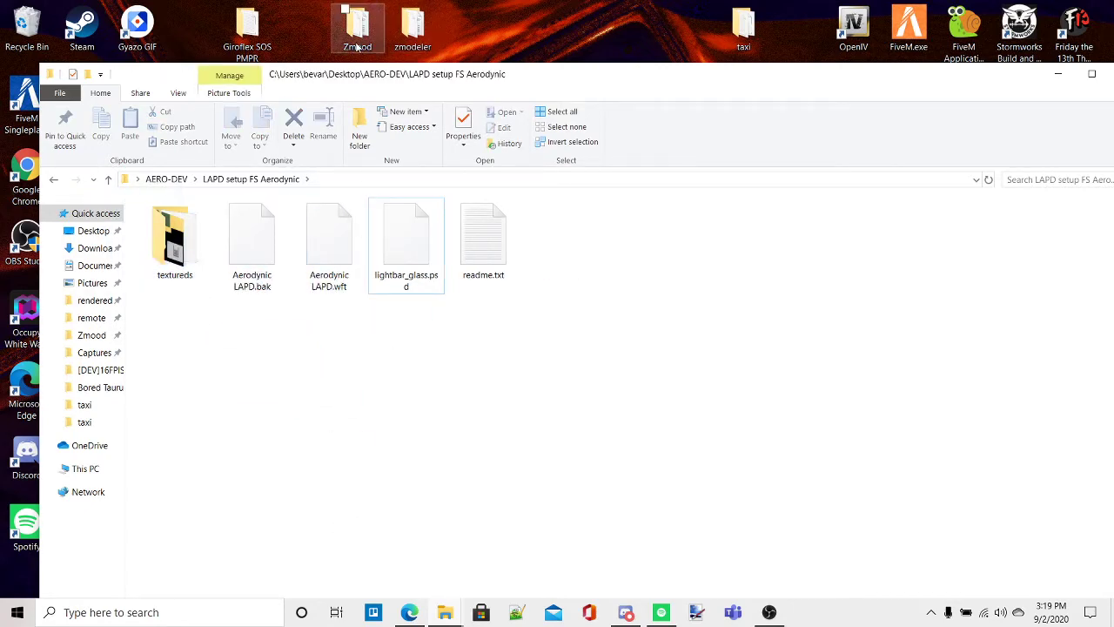
Step: Launch ZModeler2.exe from the zmodeler folder on the desktop and activate the Top viewport
double_click(411, 28)
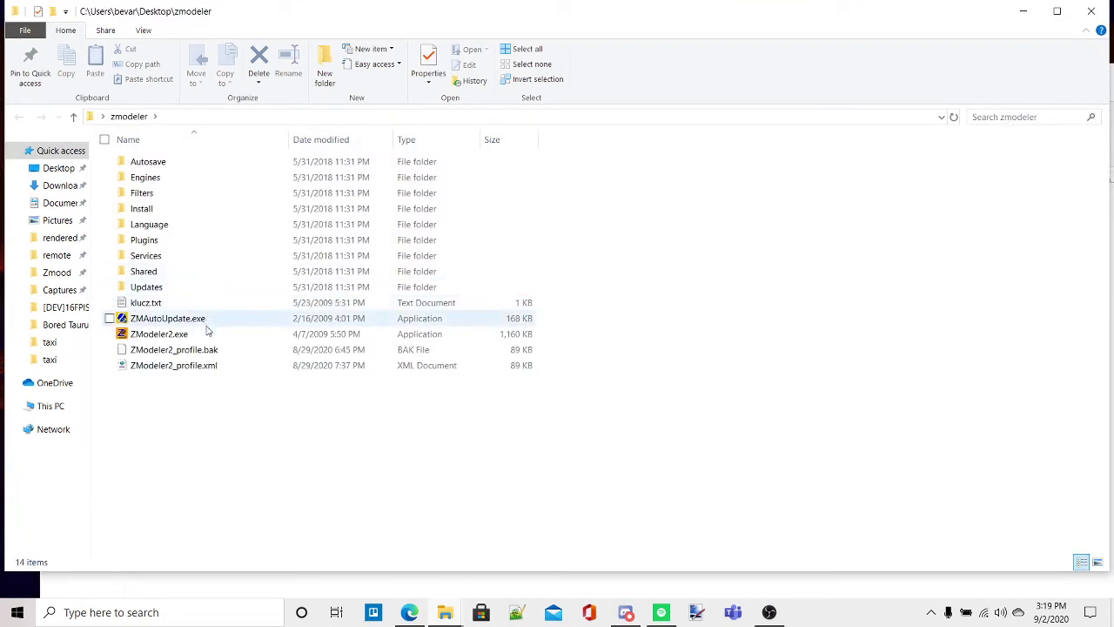
double_click(207, 334)
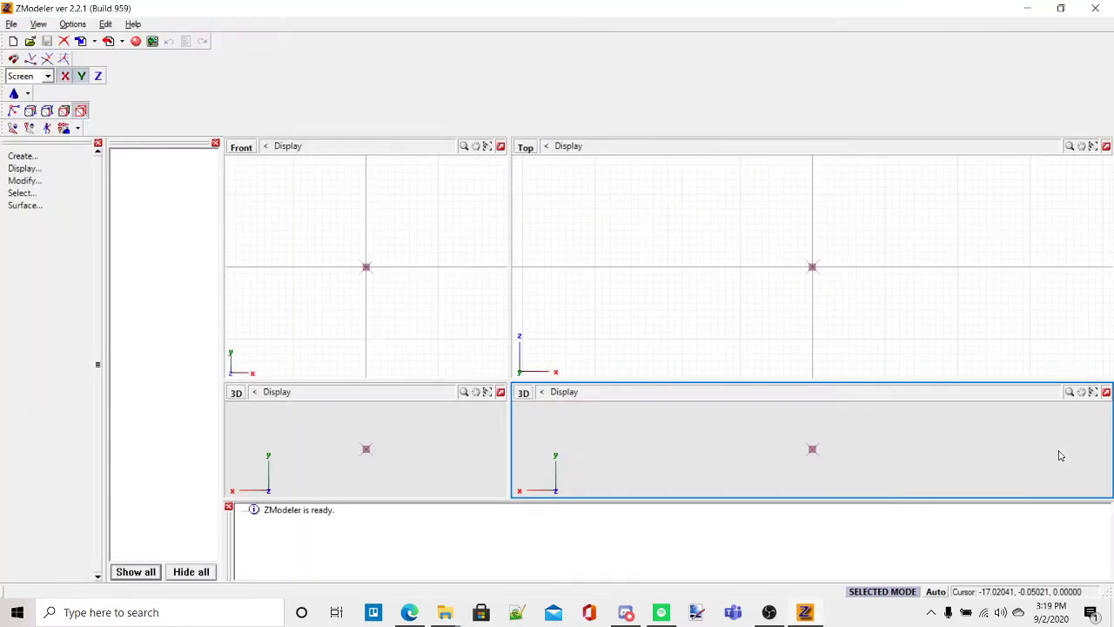
click(716, 177)
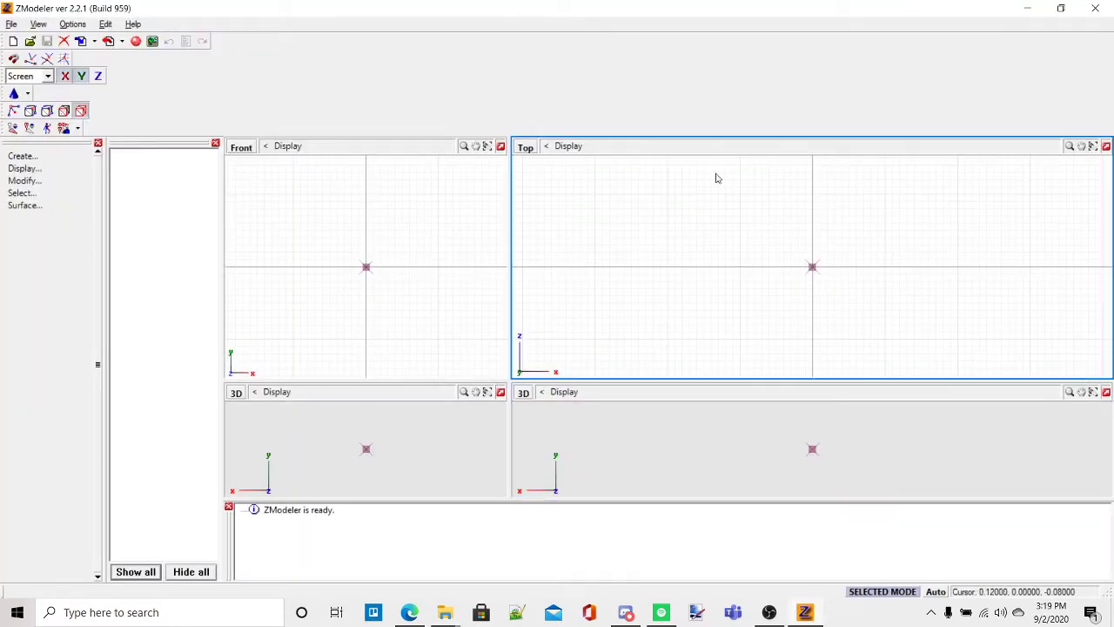
Step: Start a model import from the Desktop folder and close the leftover Documents window in File Explorer
click(11, 23)
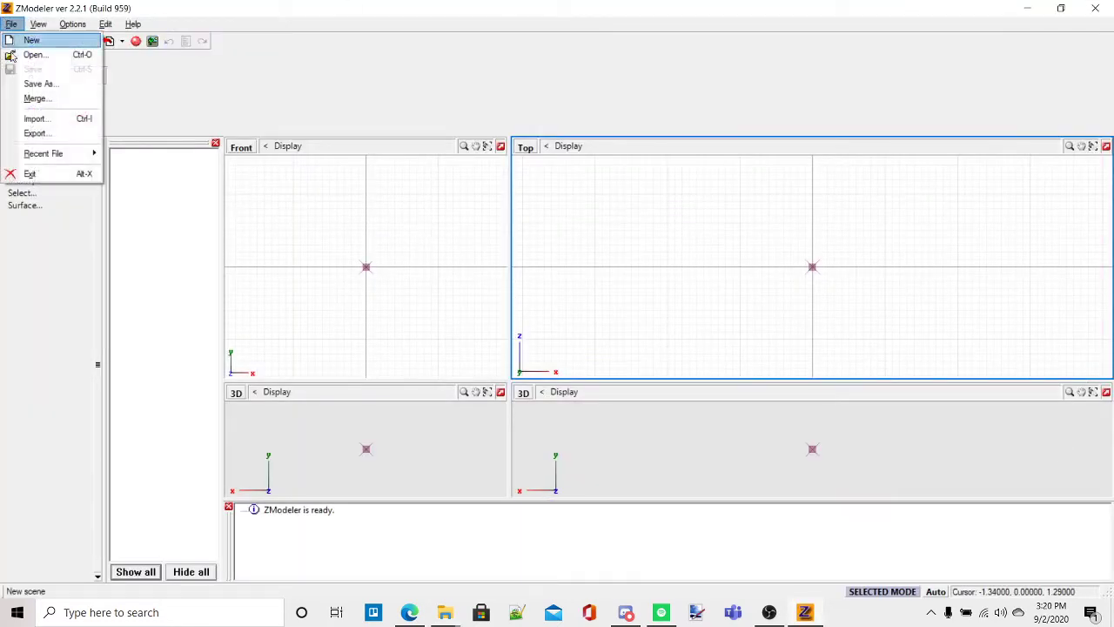
click(34, 119)
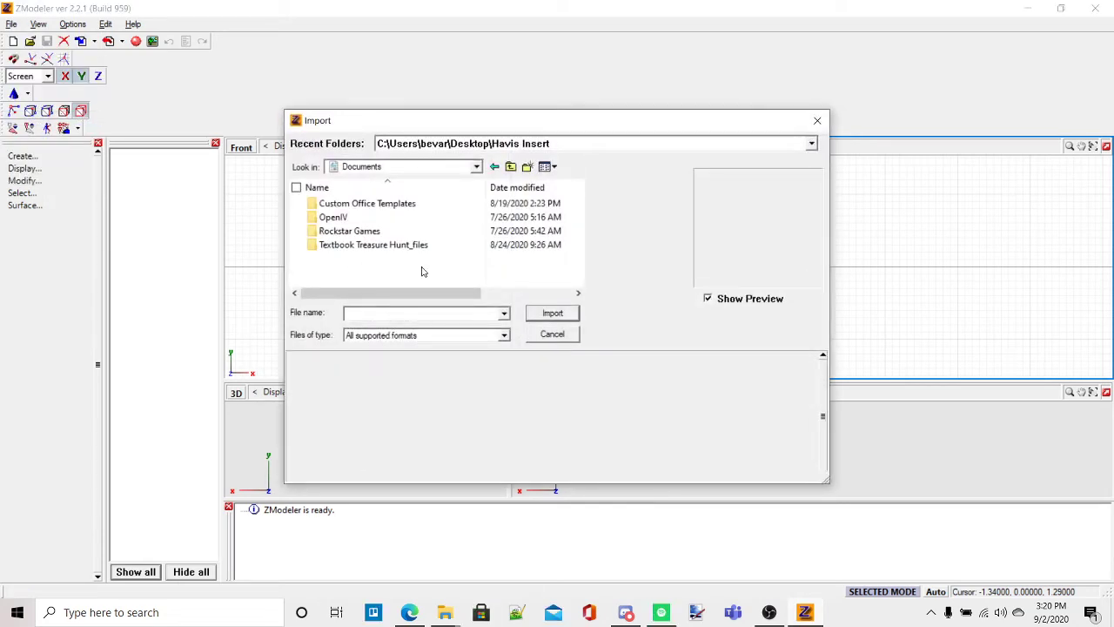
key(BackSpace)
double_click(385, 237)
scroll(353, 244, down, 1)
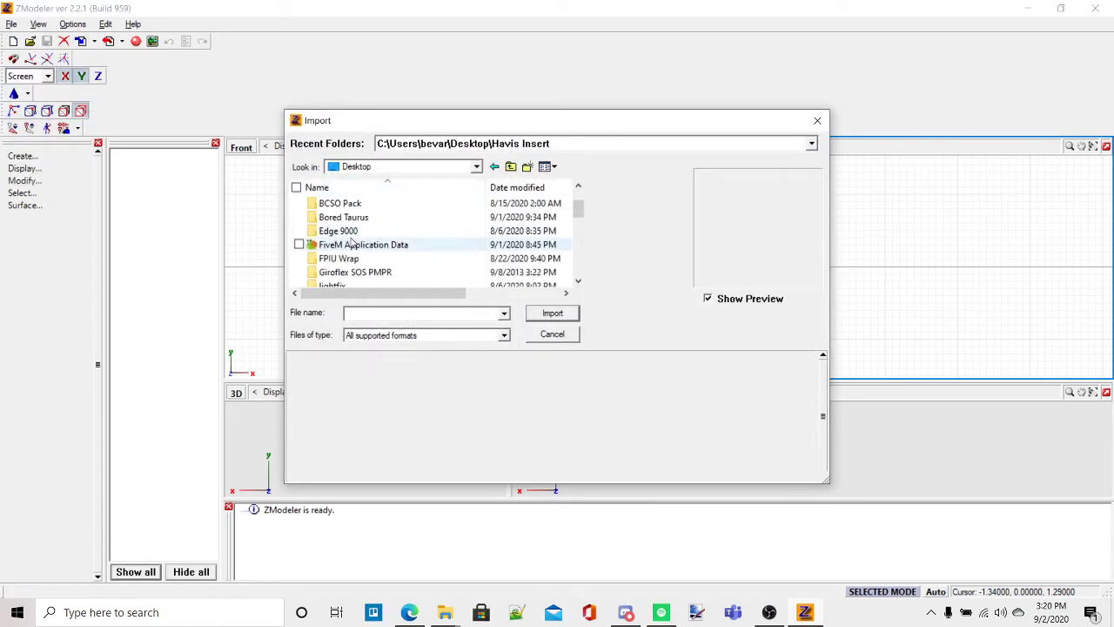
scroll(352, 248, down, 1)
scroll(364, 254, down, 2)
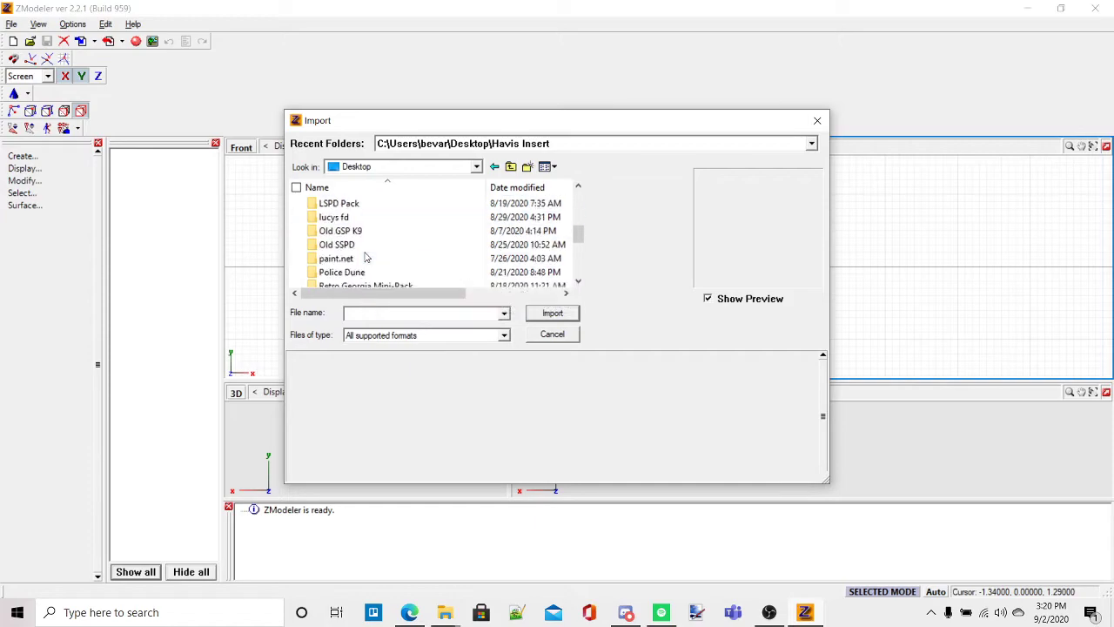
scroll(366, 257, down, 4)
scroll(365, 256, up, 1)
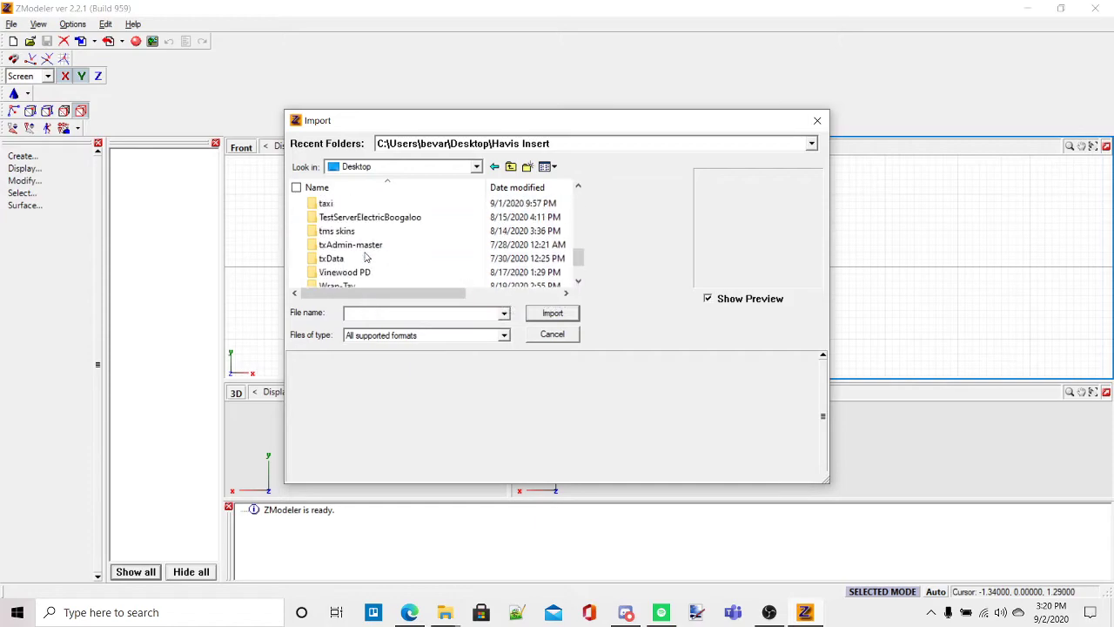
mouse_move(444, 612)
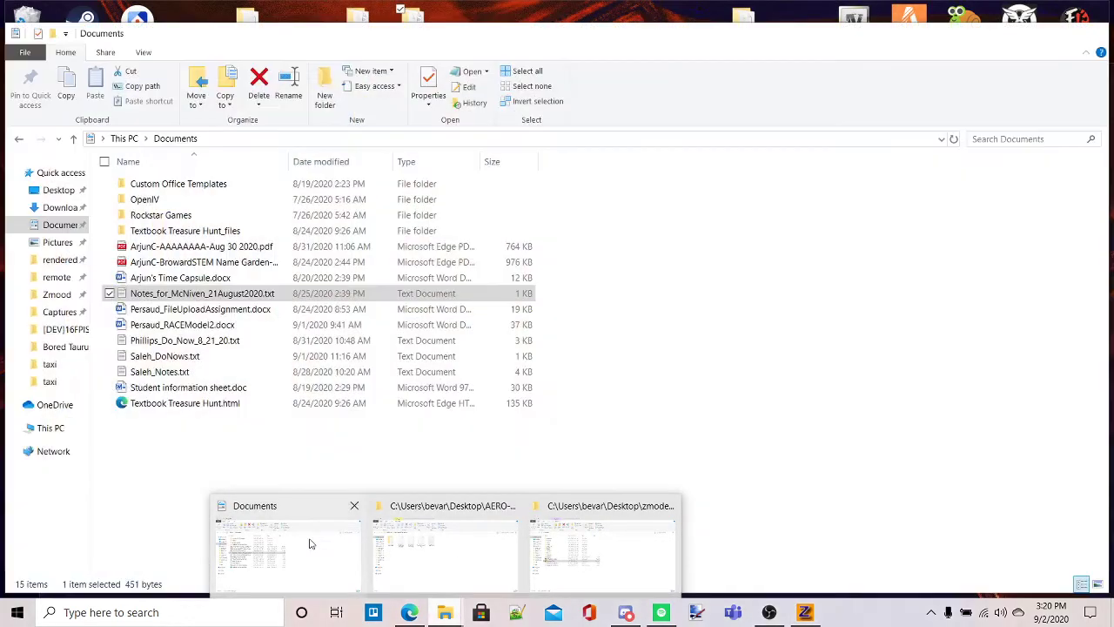
click(353, 506)
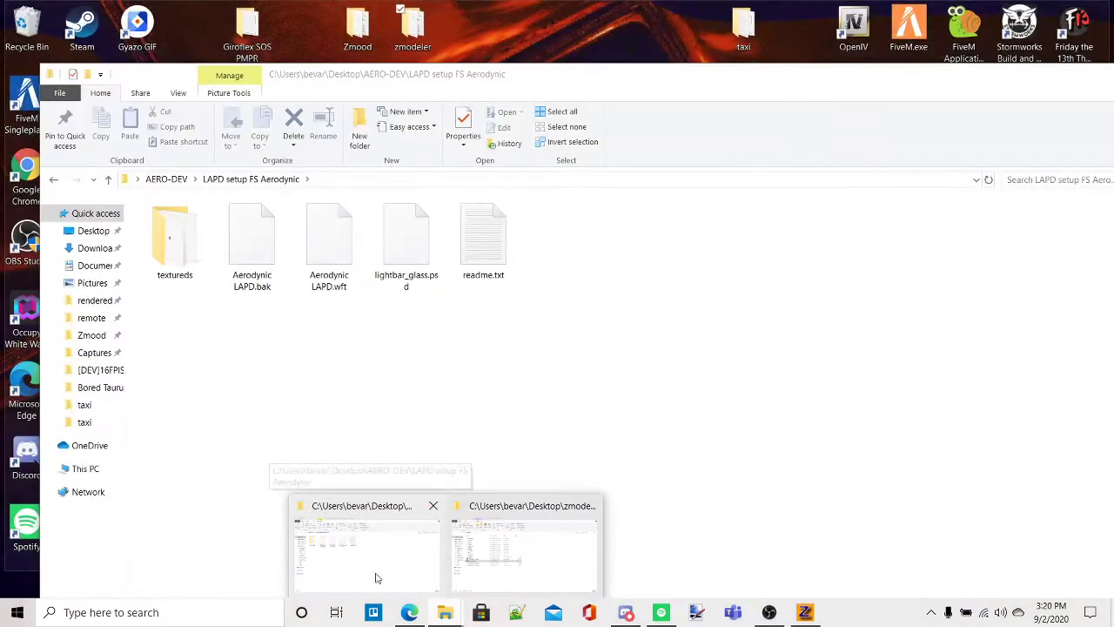
Step: Look through the Desktop folder list for the lightbar's parent folder, checking its path in File Explorer
scroll(460, 261, up, 3)
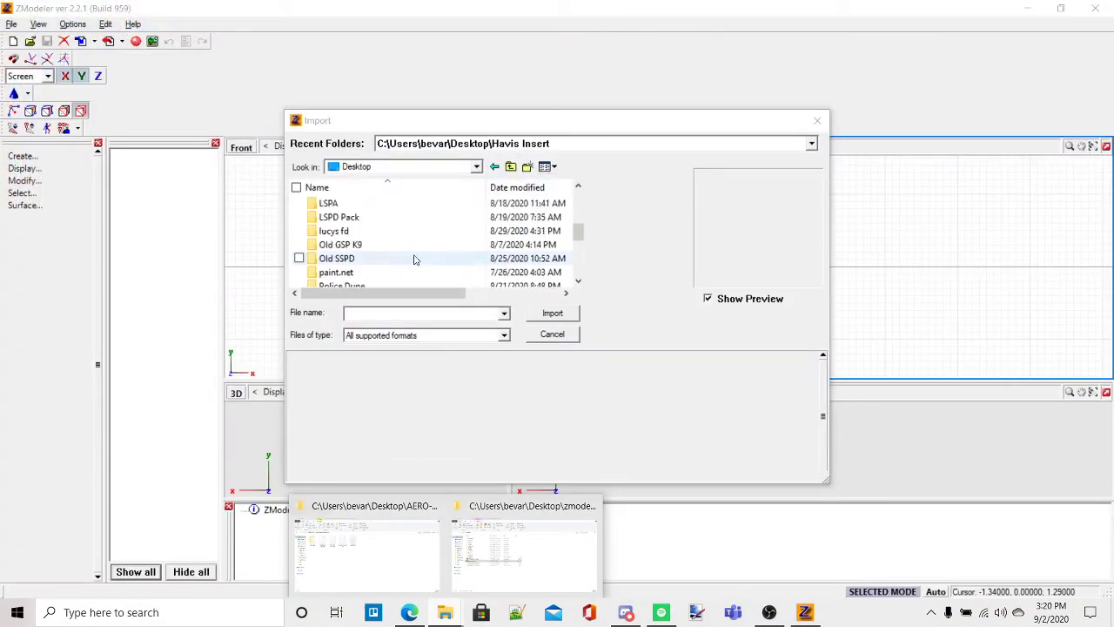
scroll(415, 256, down, 1)
scroll(346, 283, down, 1)
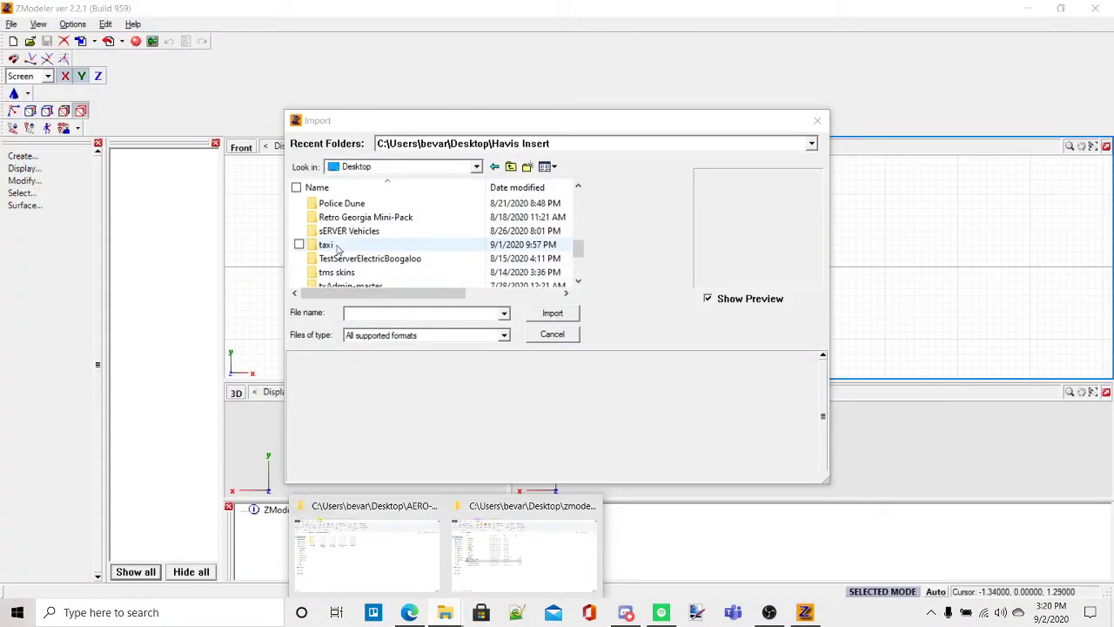
scroll(346, 226, up, 3)
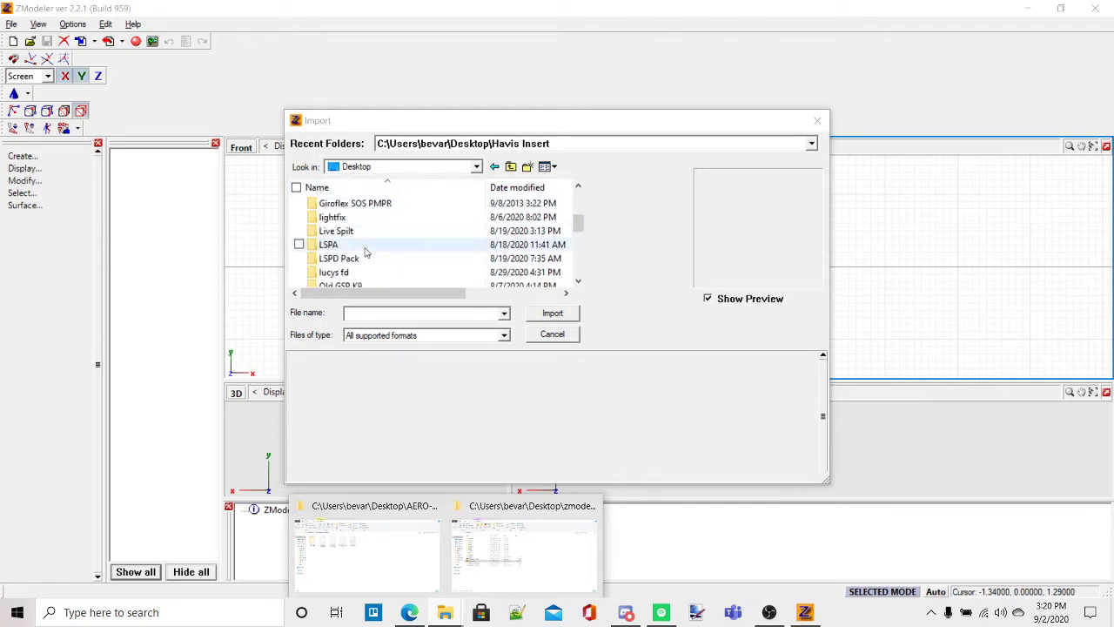
scroll(366, 261, down, 5)
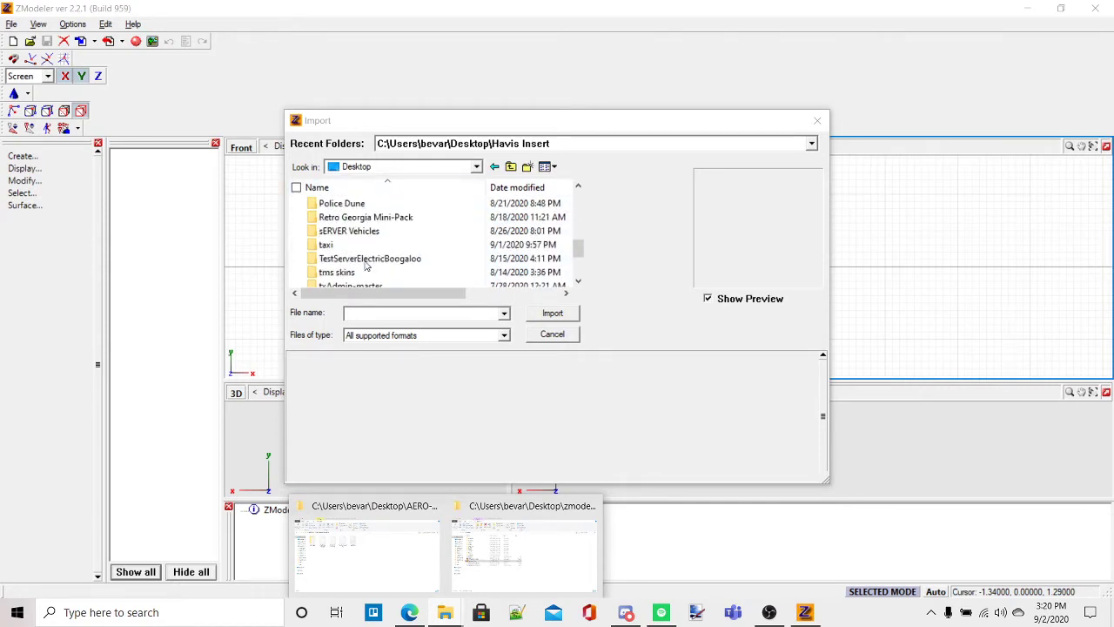
scroll(366, 265, down, 1)
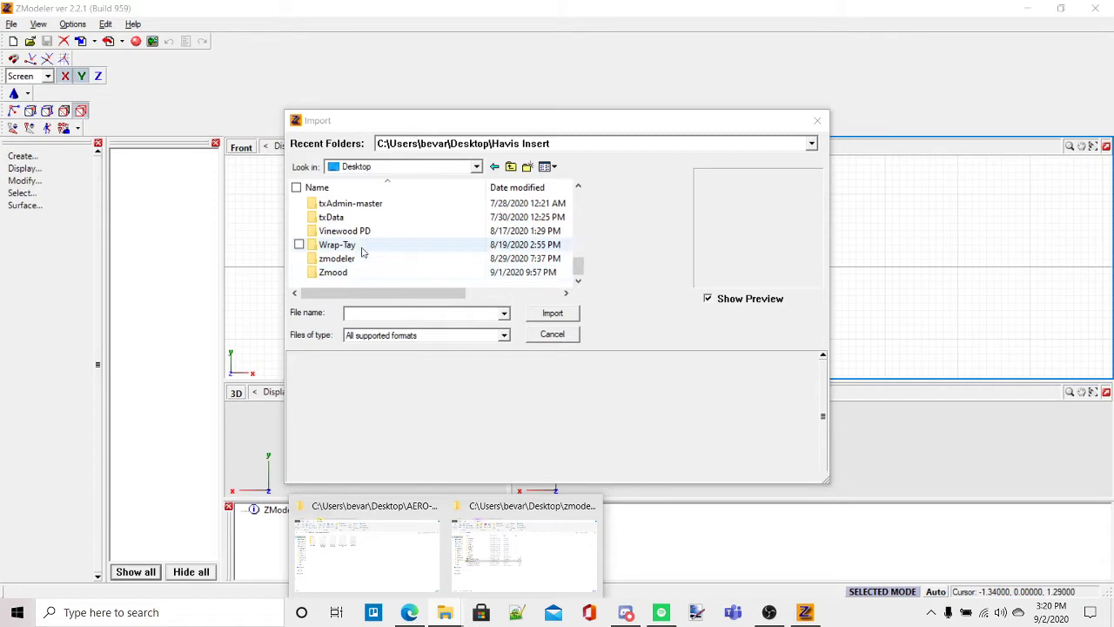
scroll(361, 249, up, 1)
scroll(363, 251, up, 5)
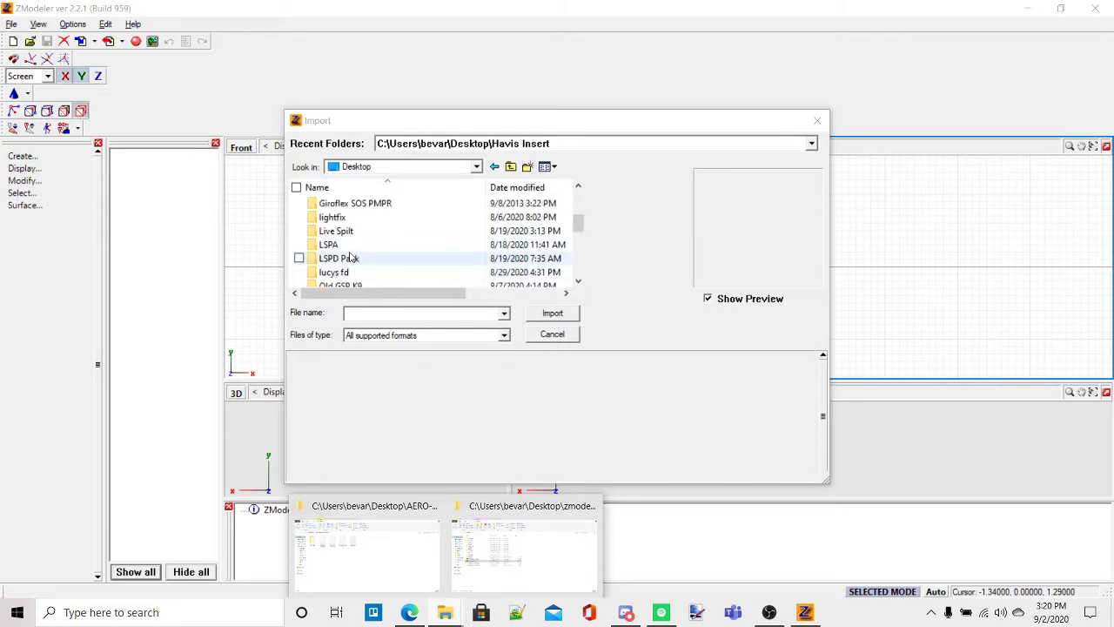
scroll(353, 219, up, 1)
scroll(356, 228, up, 2)
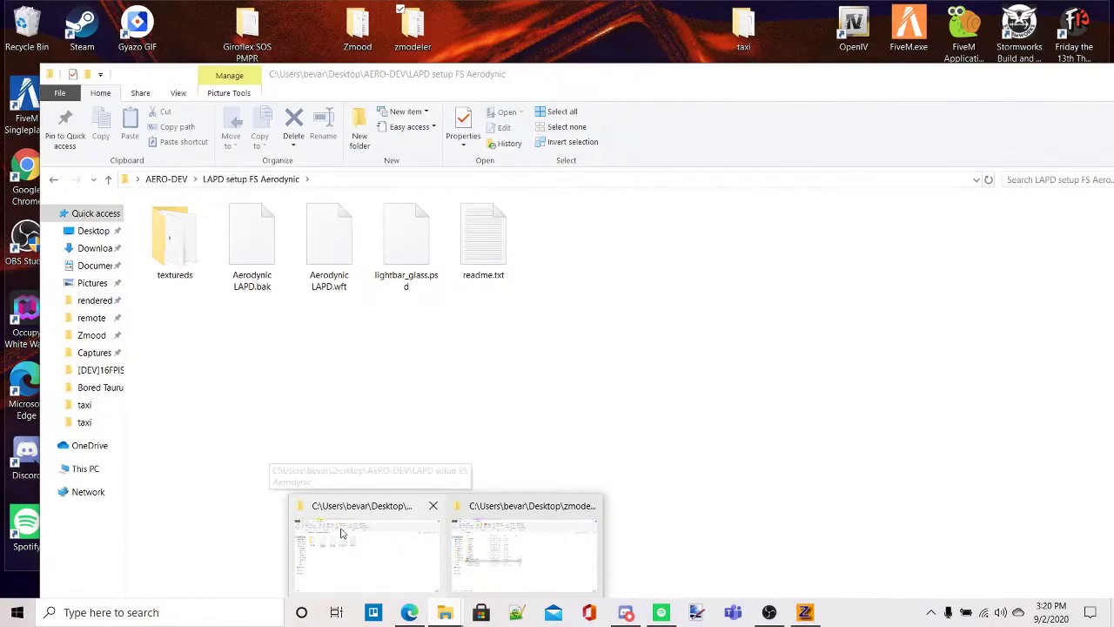
click(370, 548)
click(1057, 74)
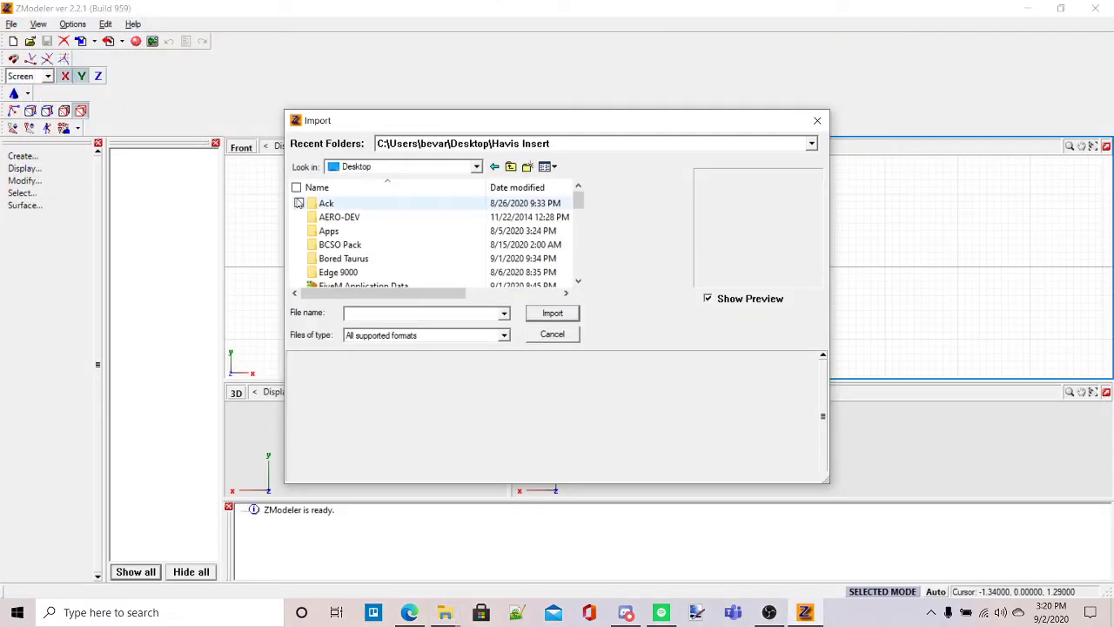
Step: Import Aerodynic LAPD.wft from the LAPD setup FS Aerodynic folder inside AERO-DEV
click(348, 217)
click(549, 316)
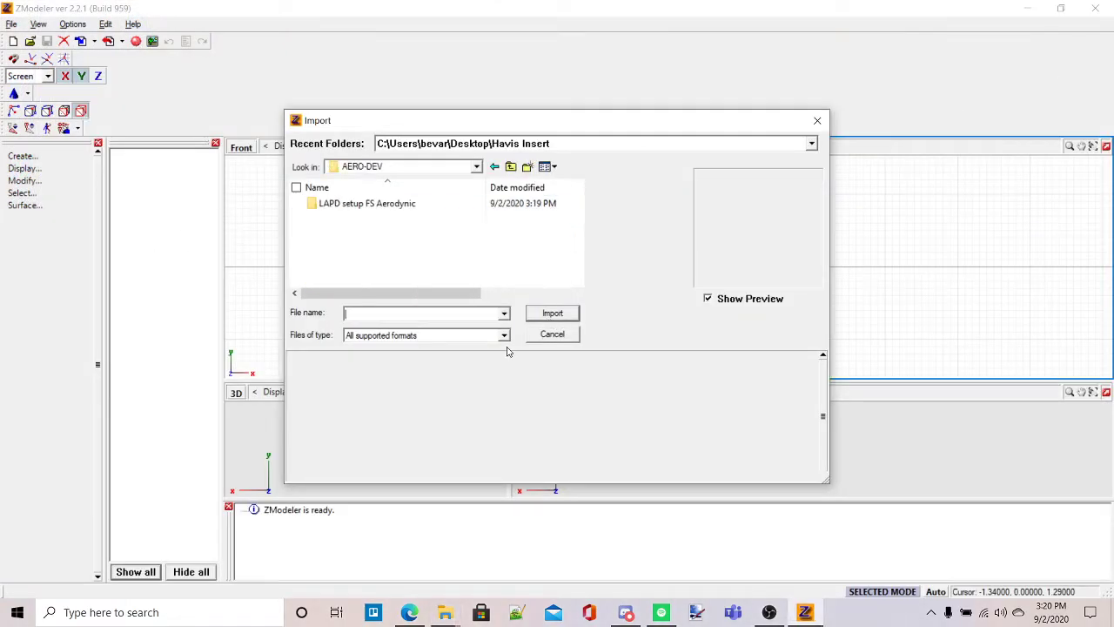
double_click(458, 205)
click(387, 219)
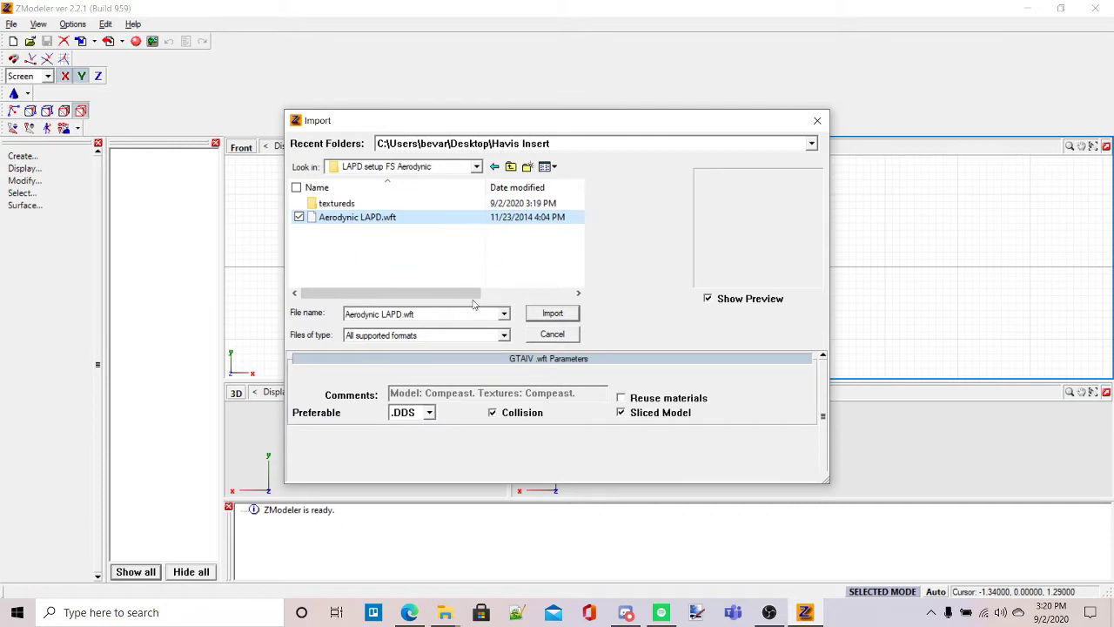
click(548, 316)
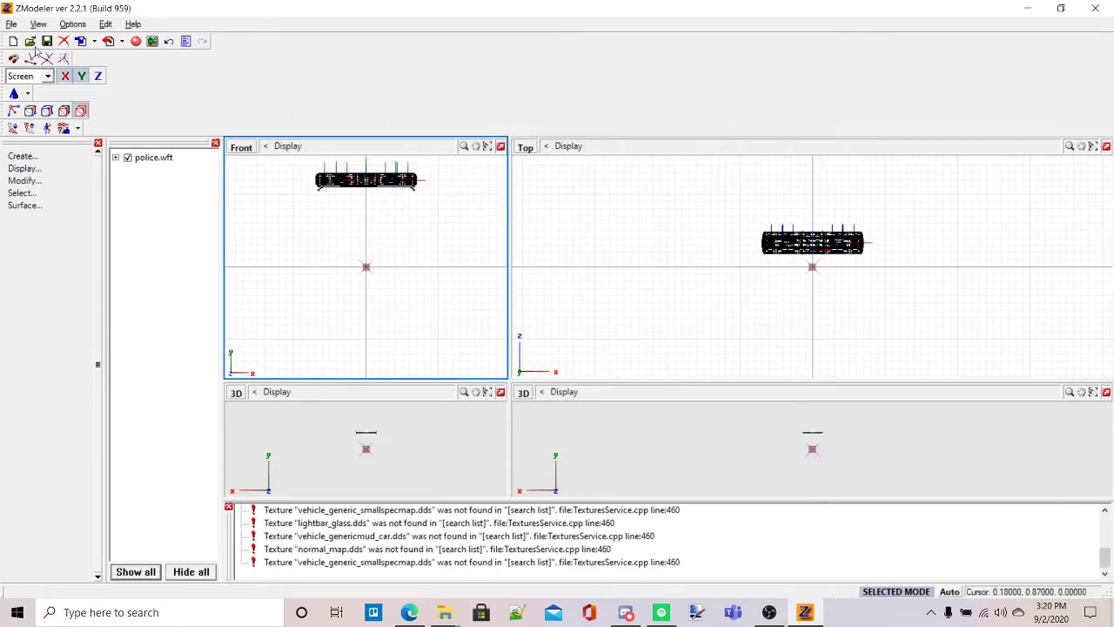
Step: Save the imported scene as a ZModeler2 z3d file named "old" in the LAPD setup FS Aerodynic folder
click(11, 22)
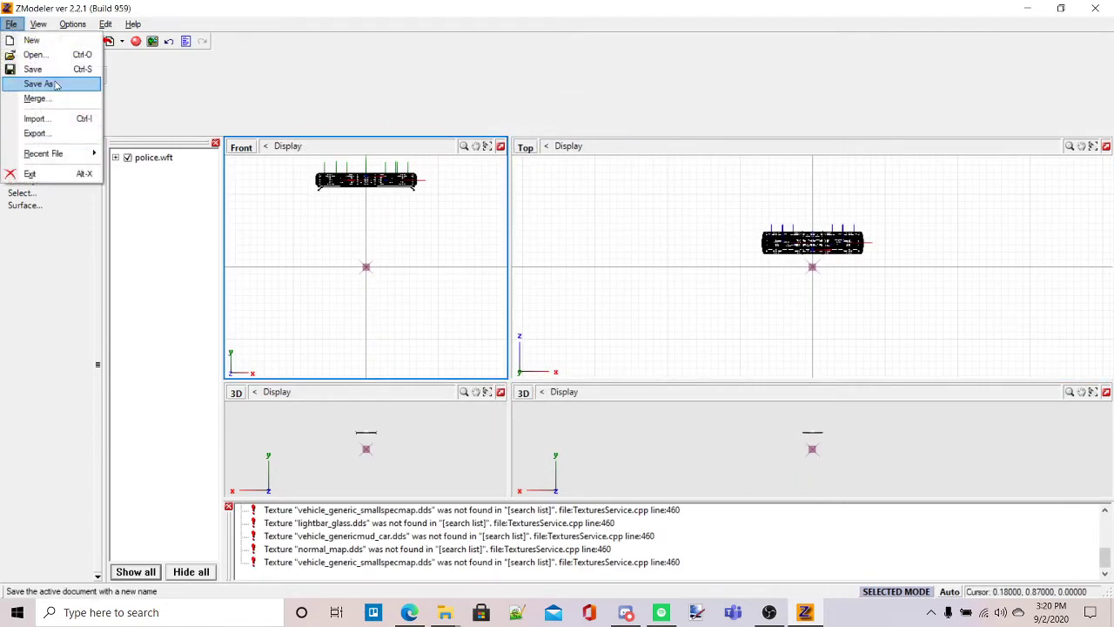
click(55, 83)
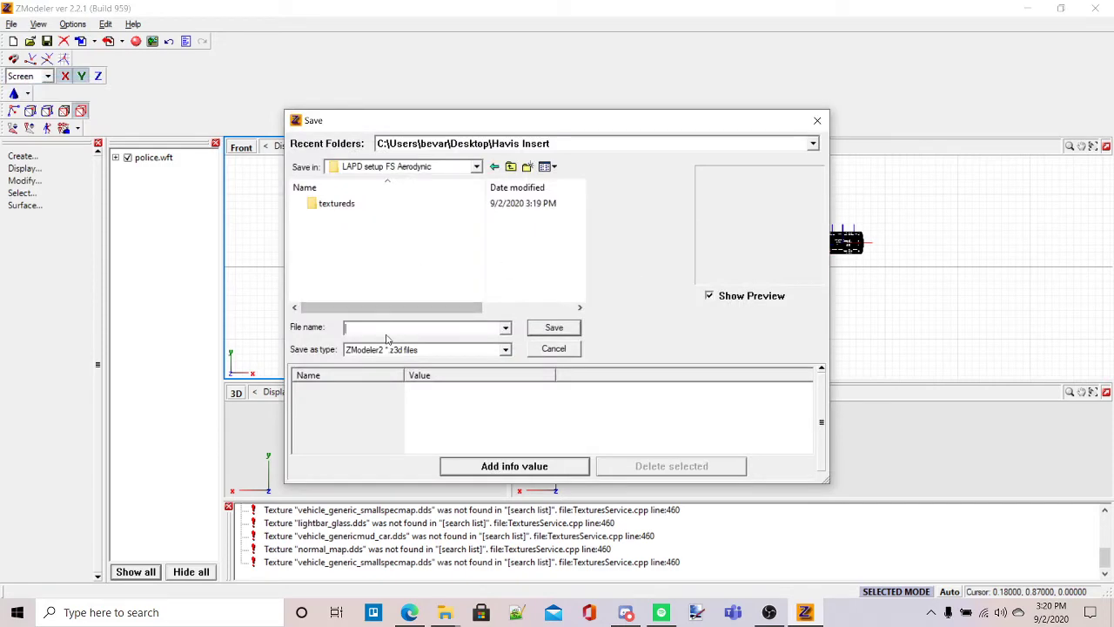
key(Return)
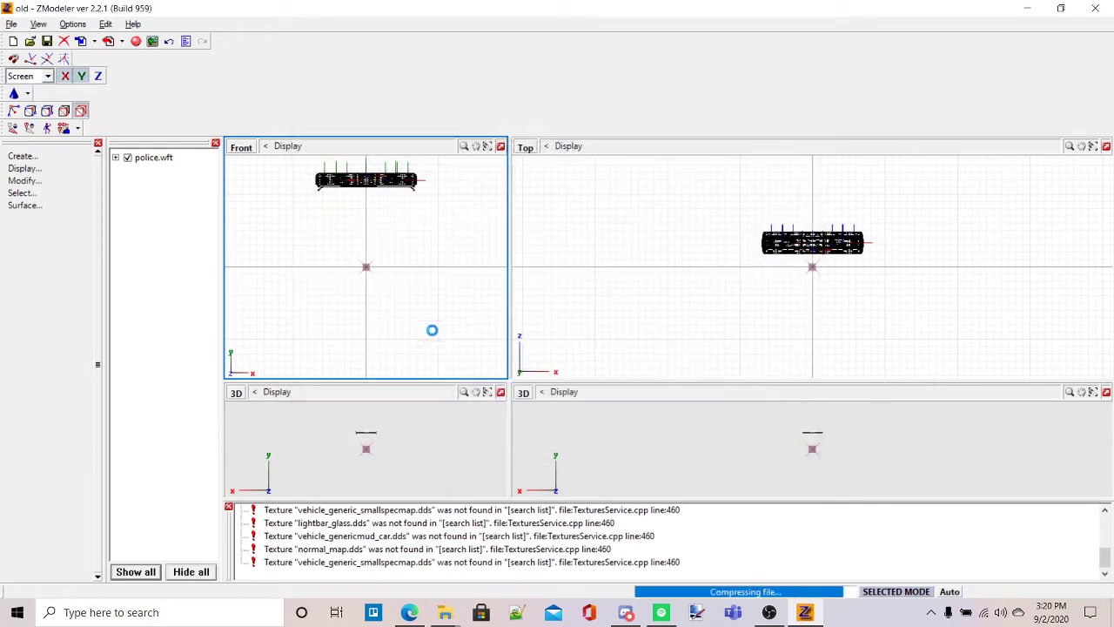
Step: Close ZModeler 2 and launch ZModeler3.exe from the Zmood folder on the desktop
click(1094, 7)
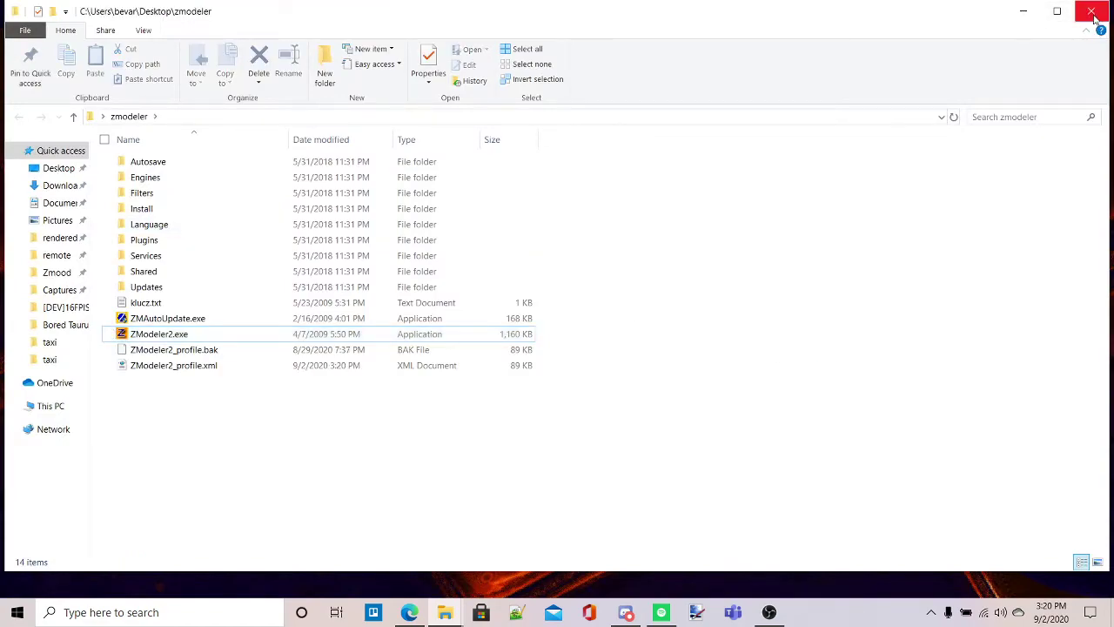
click(1019, 14)
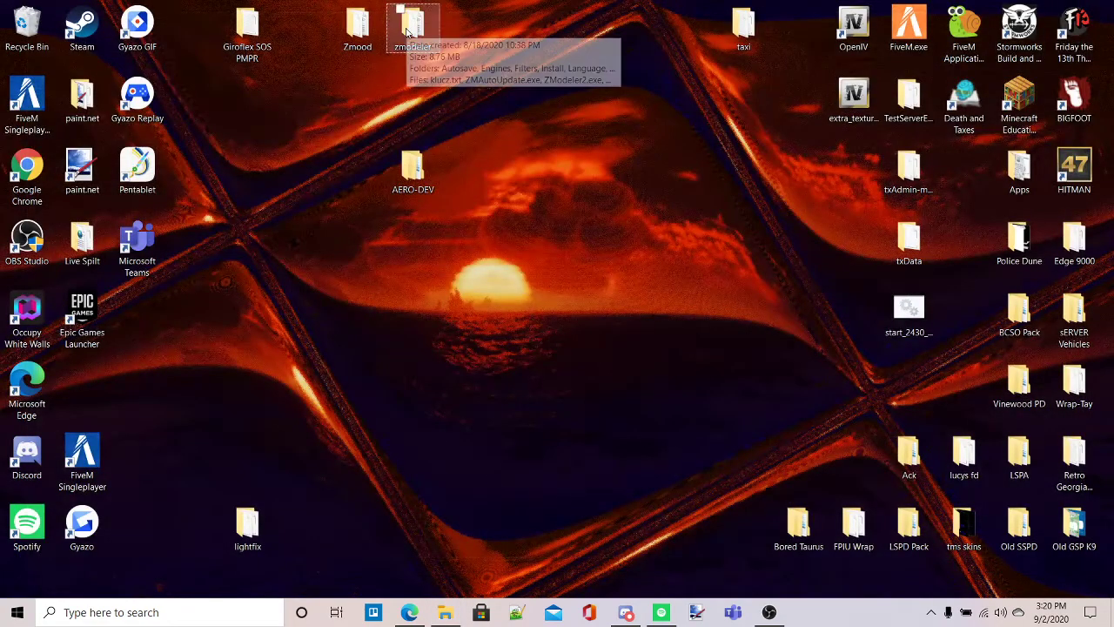
double_click(357, 26)
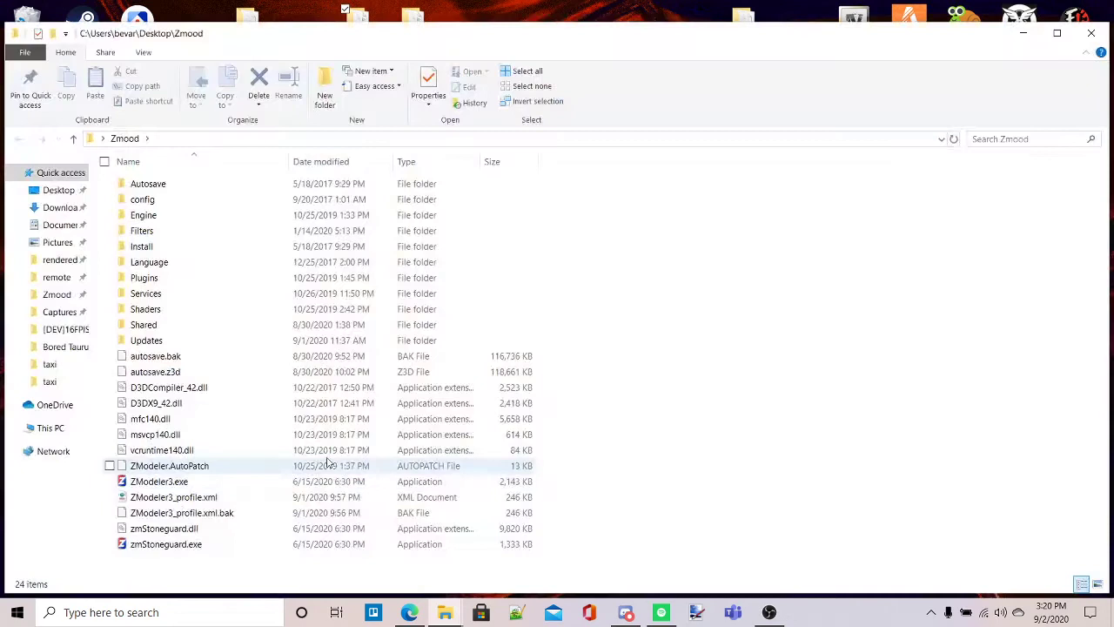
double_click(241, 483)
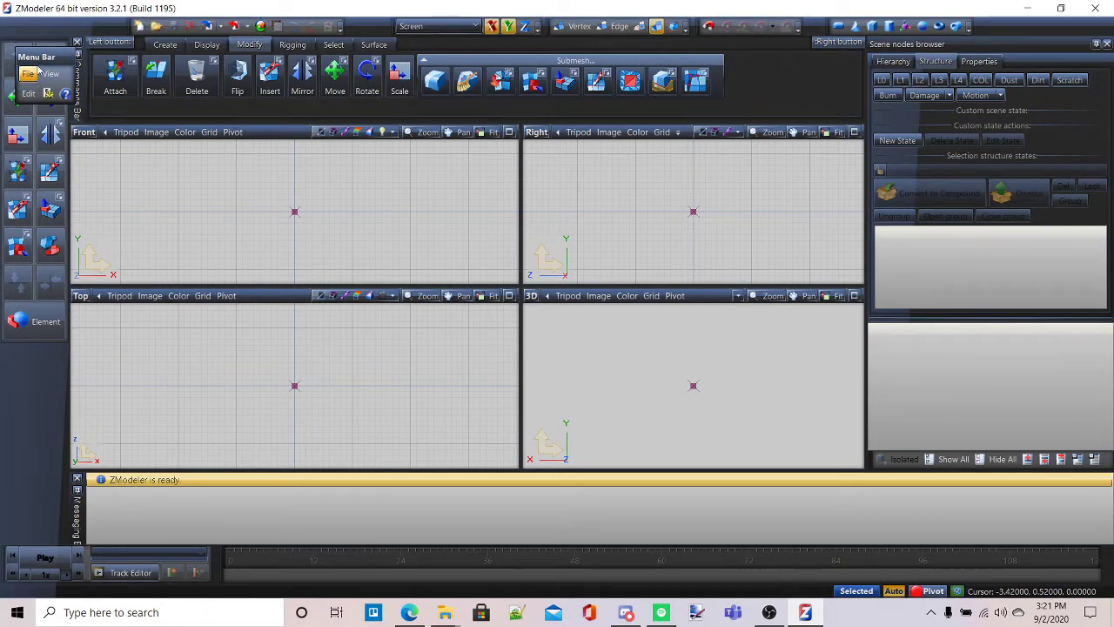
Step: Dock the floating menu bar and choose old.z3d from AERO-DEV's LAPD setup FS Aerodynic folder as the file to merge
drag(39, 56, 33, 29)
click(29, 28)
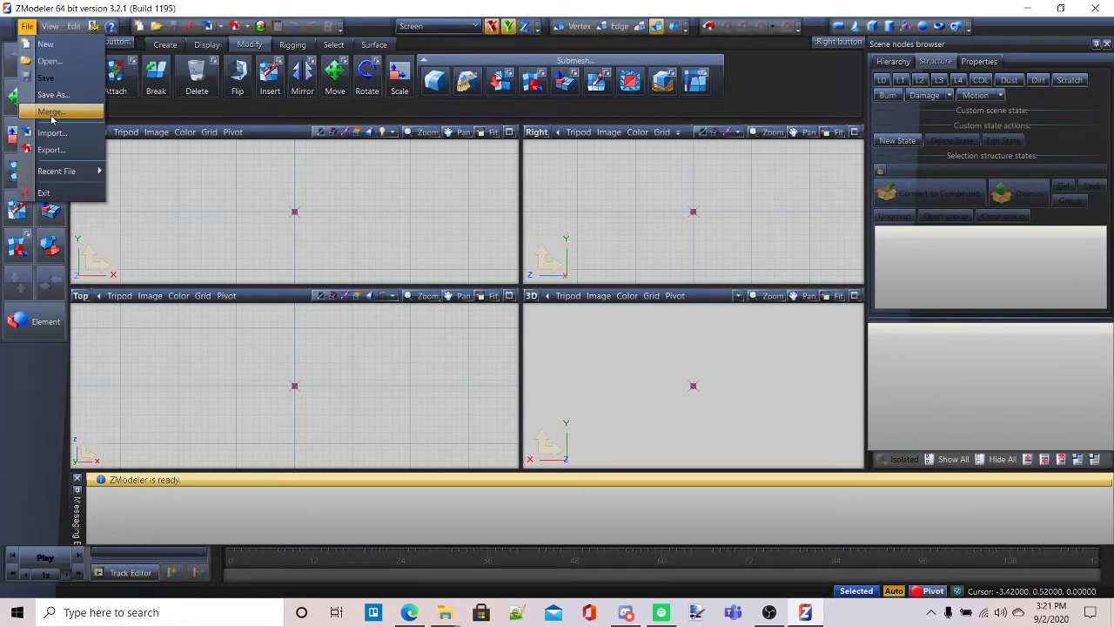
click(51, 113)
key(BackSpace)
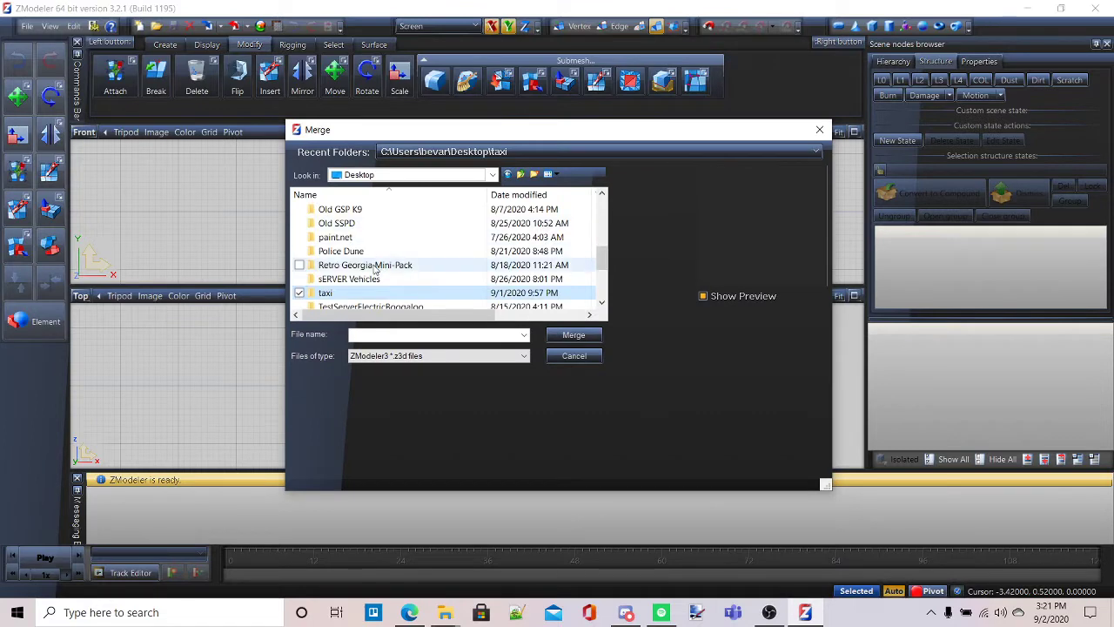
scroll(372, 240, up, 3)
scroll(344, 244, up, 2)
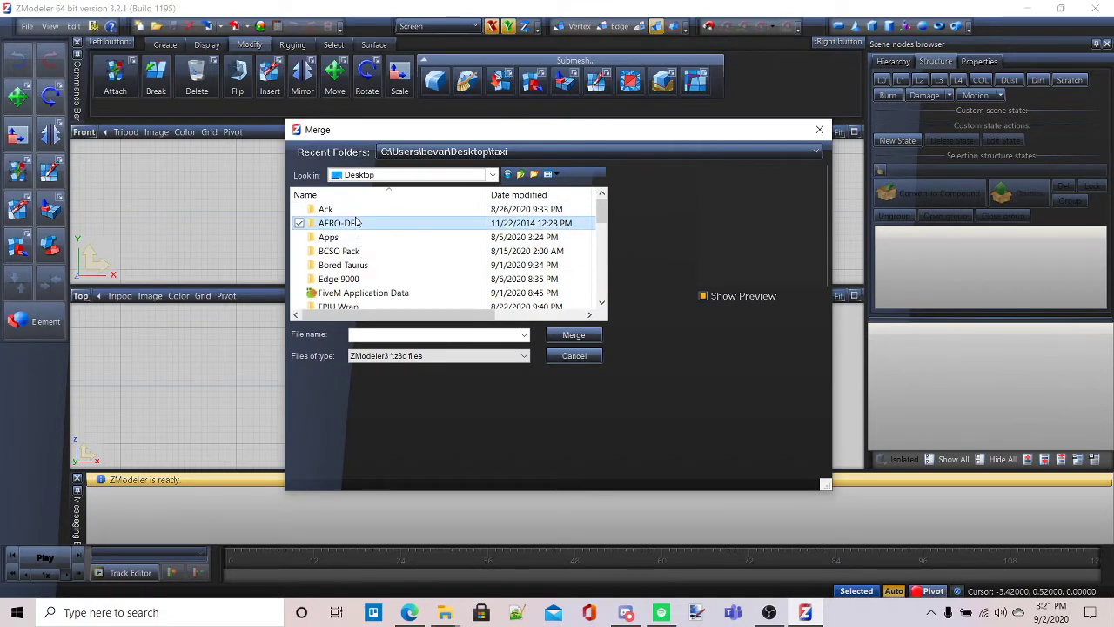
double_click(348, 222)
double_click(351, 212)
click(346, 223)
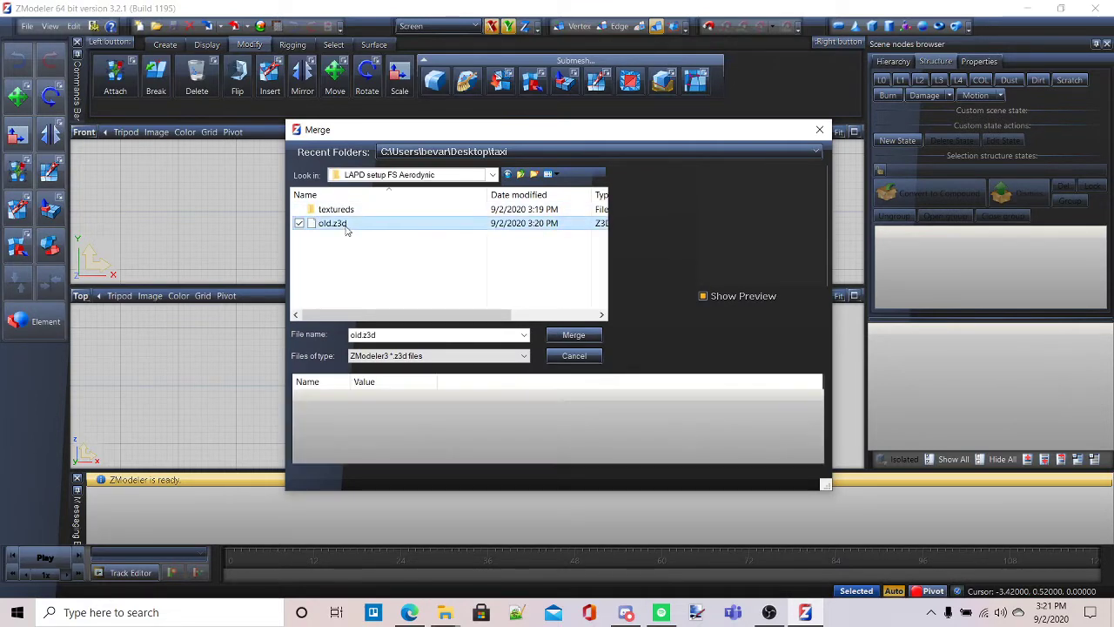
click(566, 337)
Step: Select all the listed nodes of the file and merge them into the scene
scroll(253, 287, down, 6)
scroll(236, 348, up, 6)
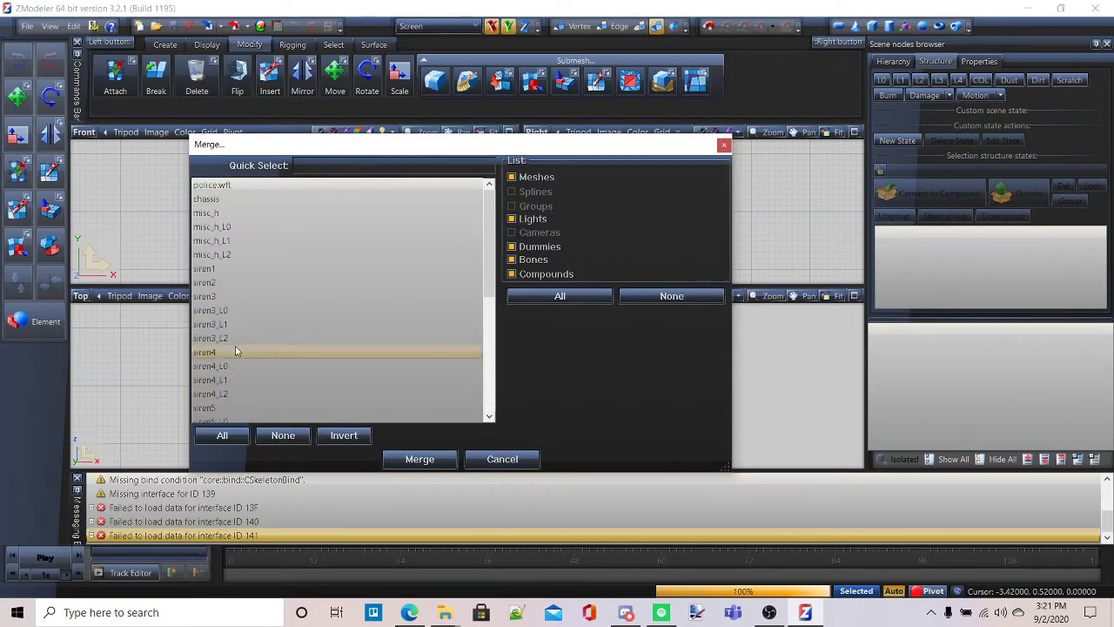
click(219, 436)
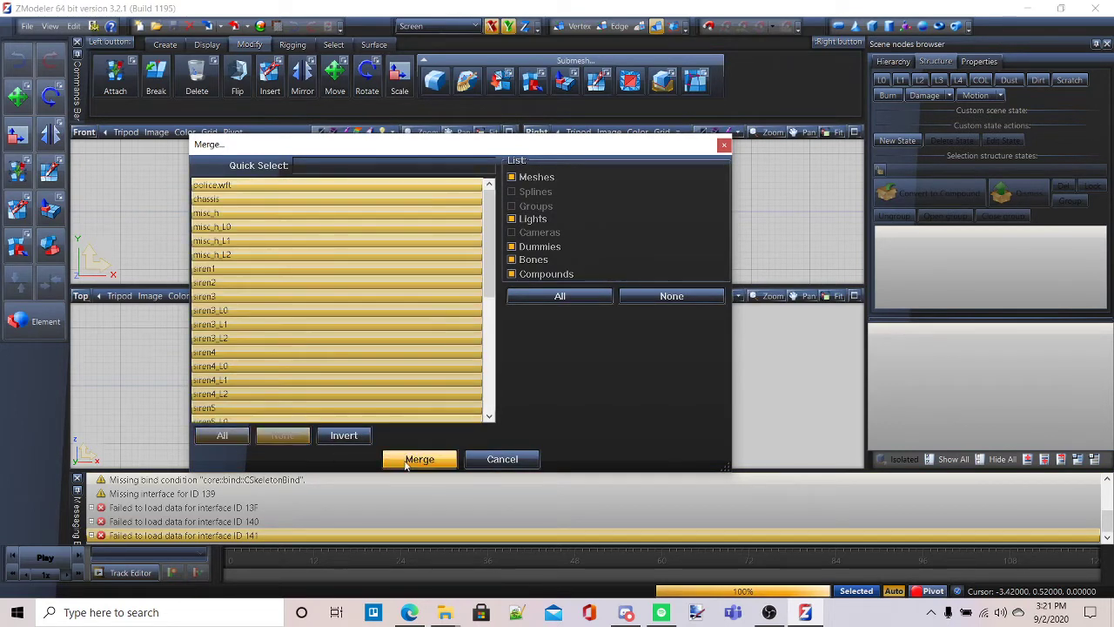
click(420, 459)
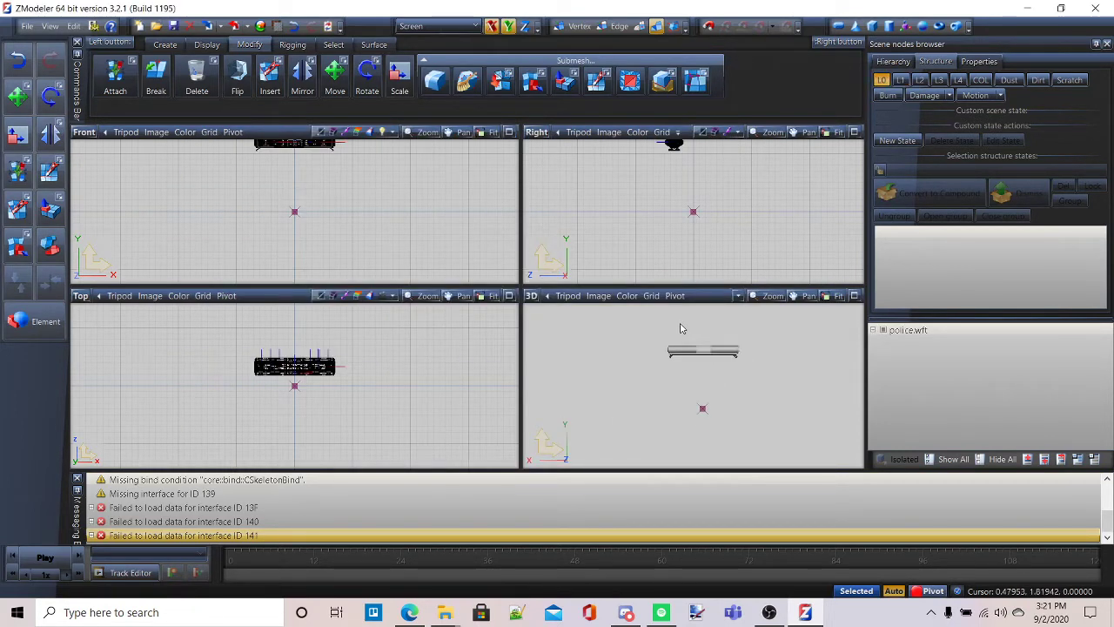
Step: Close the messages panel and maximize the 3D viewport to view the lightbar
scroll(686, 351, up, 6)
middle_drag(688, 361, 652, 325)
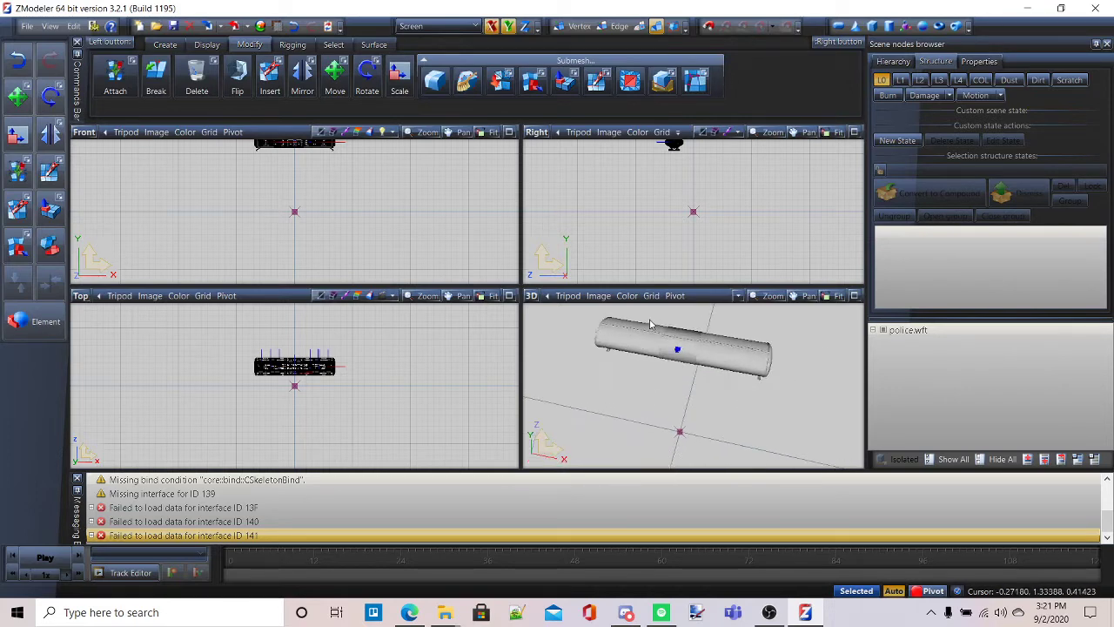
scroll(651, 324, up, 2)
click(76, 479)
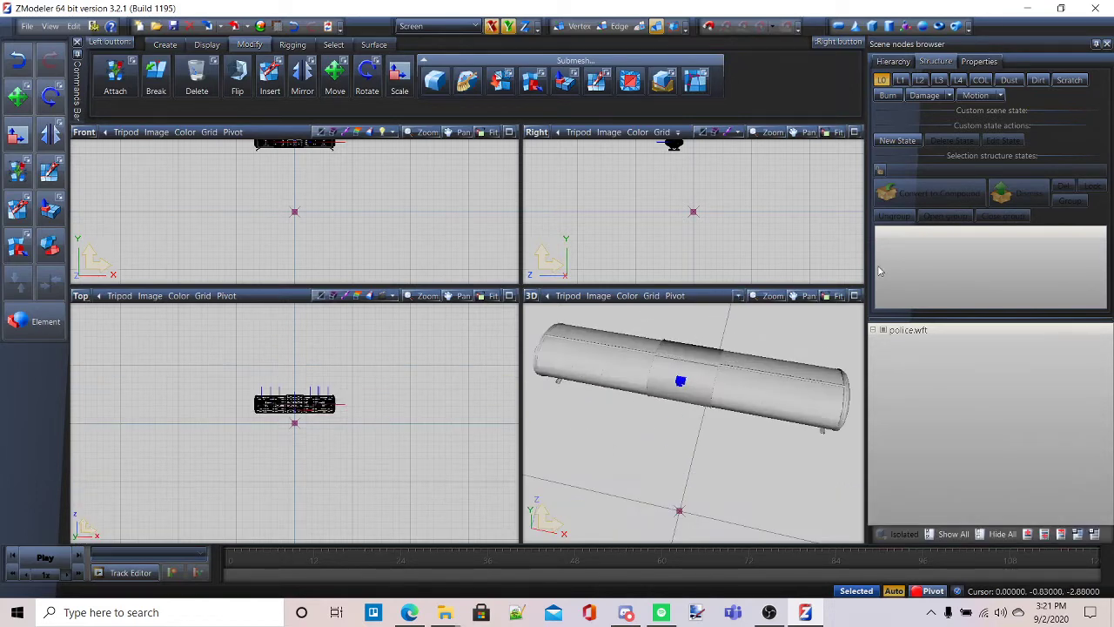
click(856, 297)
middle_drag(550, 307, 636, 315)
scroll(543, 301, down, 3)
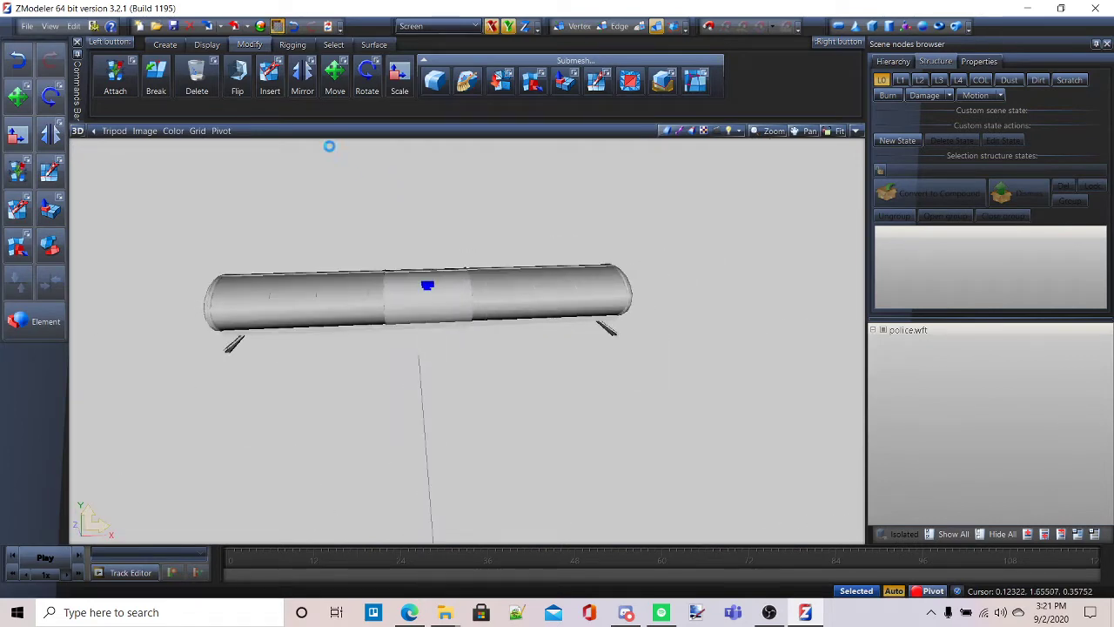
Step: Add chrome.png, emerglights.png and lightbar_glass.png from the textureds folder to the scene's textures
click(285, 142)
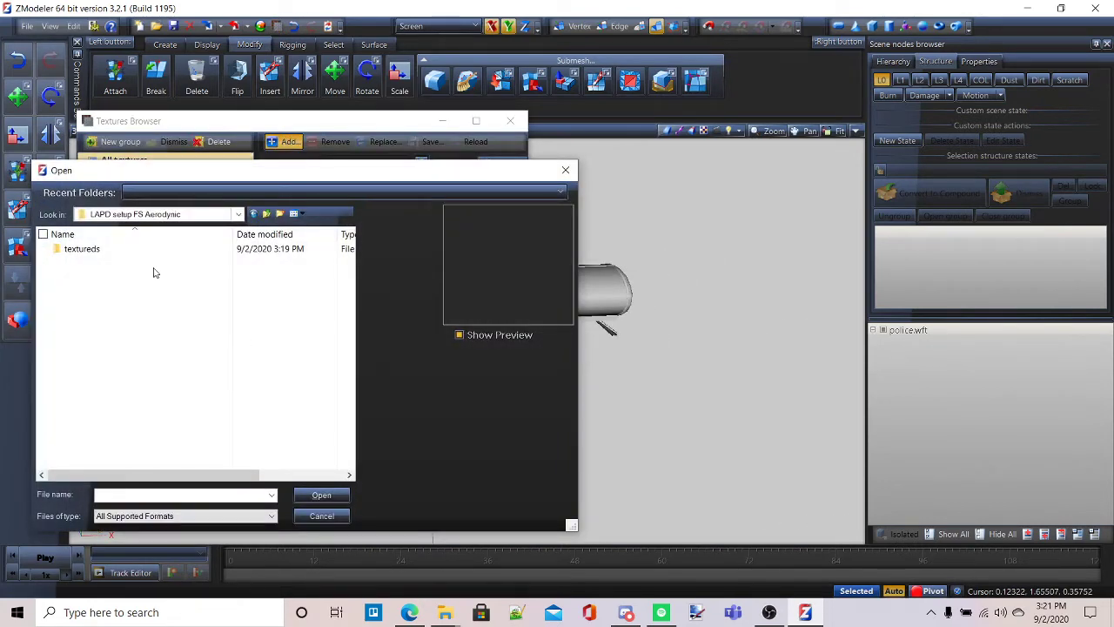
double_click(87, 249)
click(91, 257)
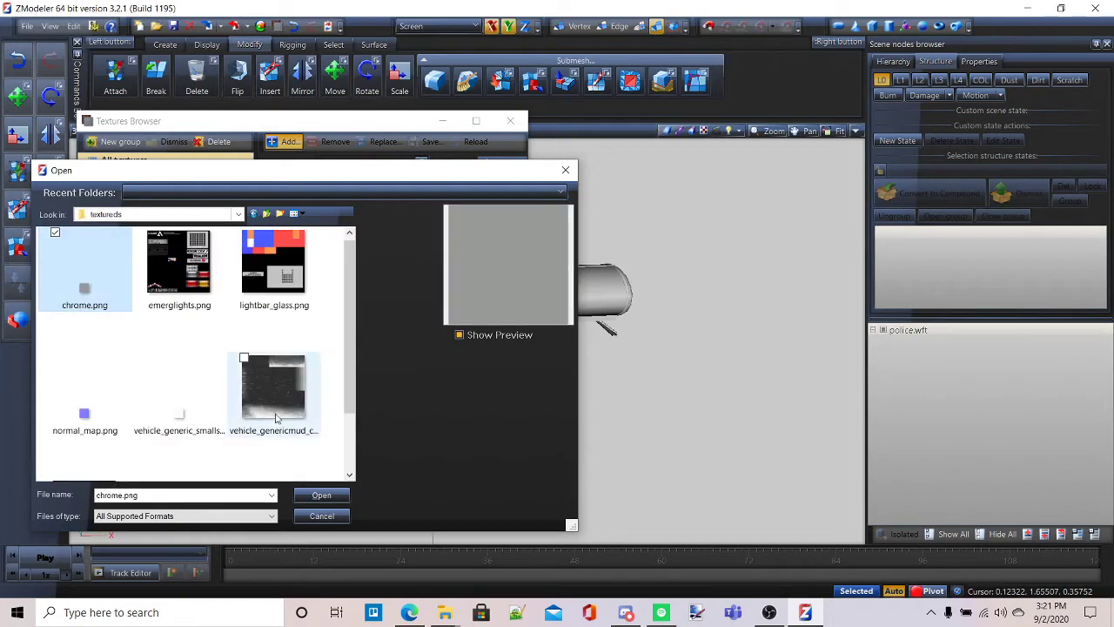
click(321, 495)
click(287, 142)
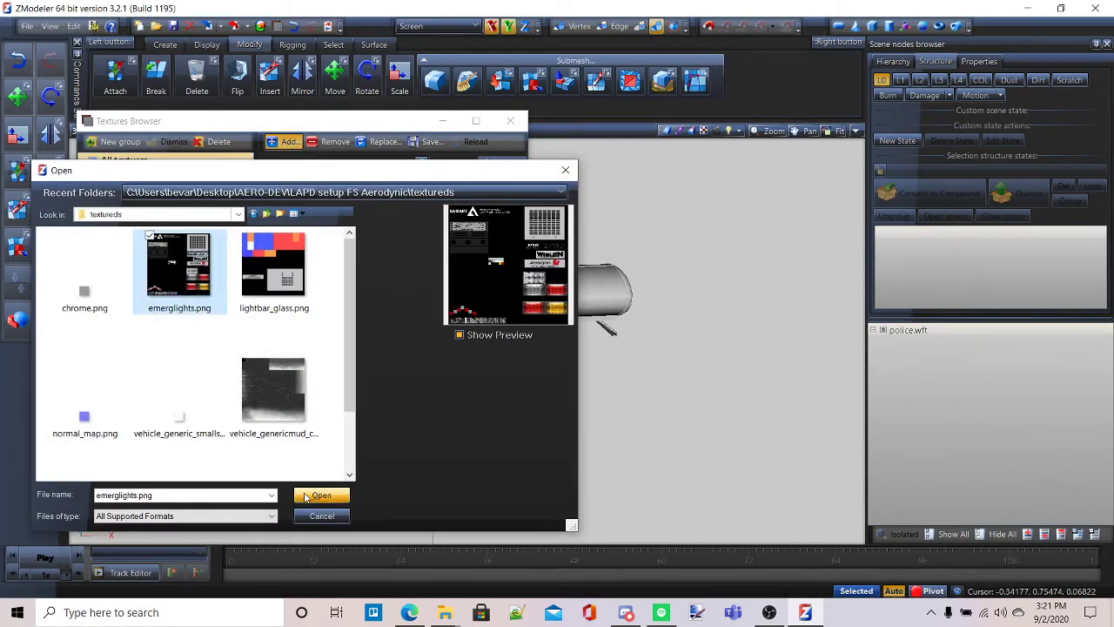
click(321, 495)
click(288, 142)
click(271, 269)
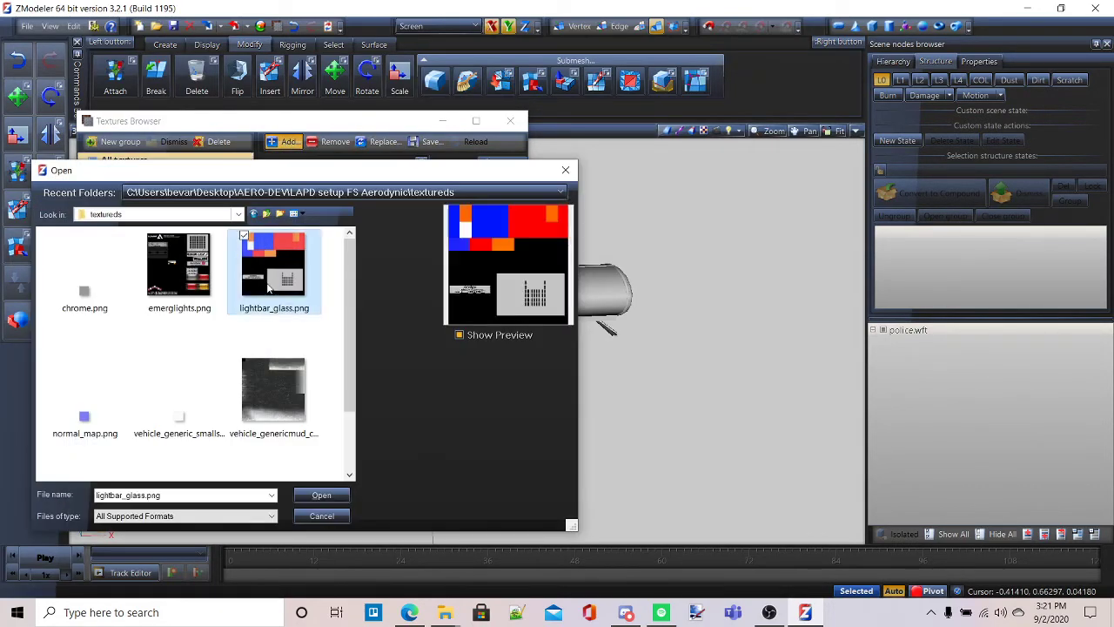
click(321, 495)
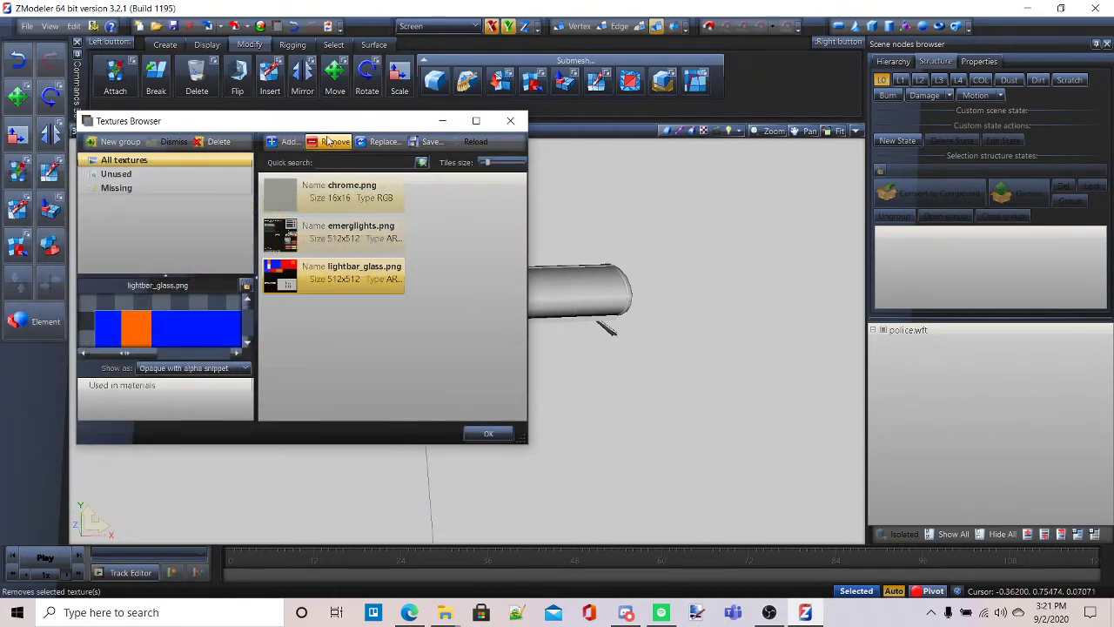
Step: Add normal_map.png, vehicle_generic_smallspecmap.png and vehicle_genericmud_car.png from the same folder to the textures
click(289, 142)
click(103, 420)
click(321, 495)
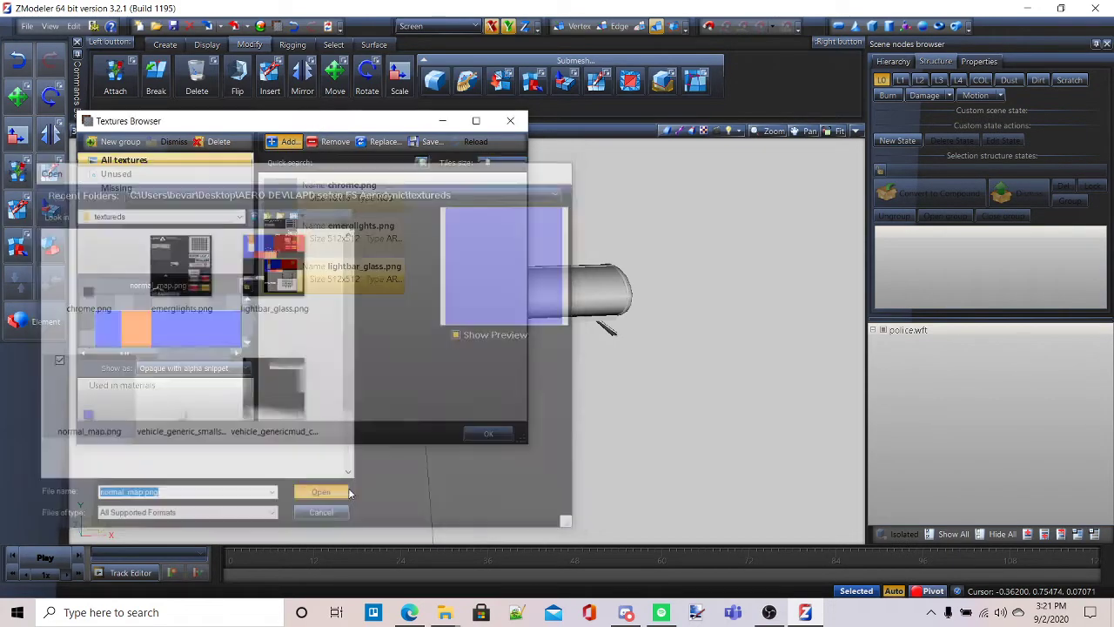
click(289, 142)
click(177, 366)
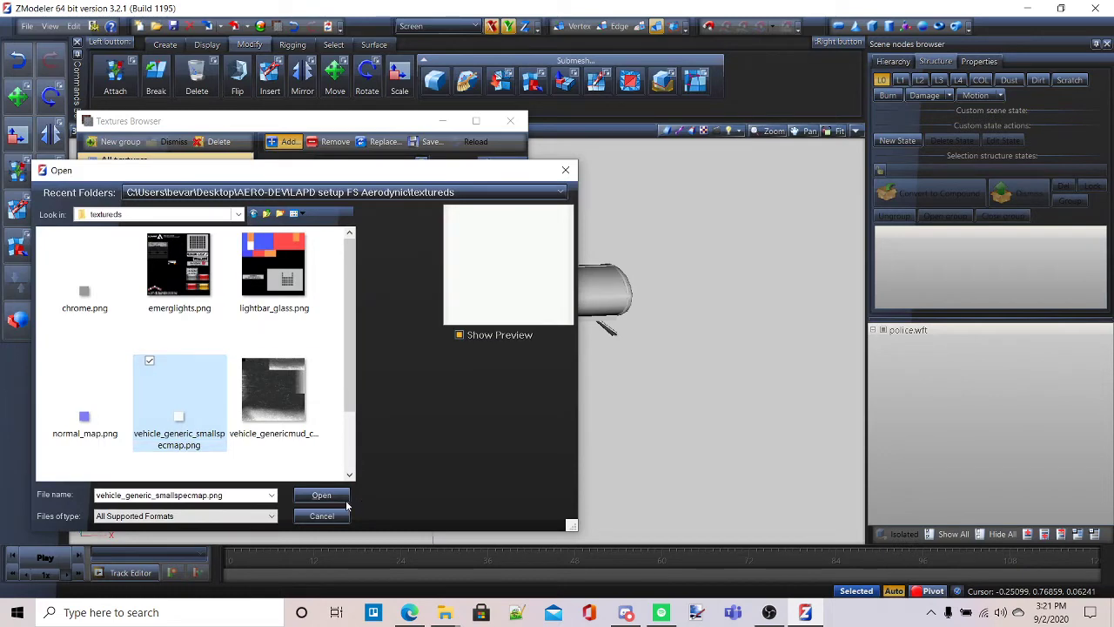
click(321, 495)
click(283, 145)
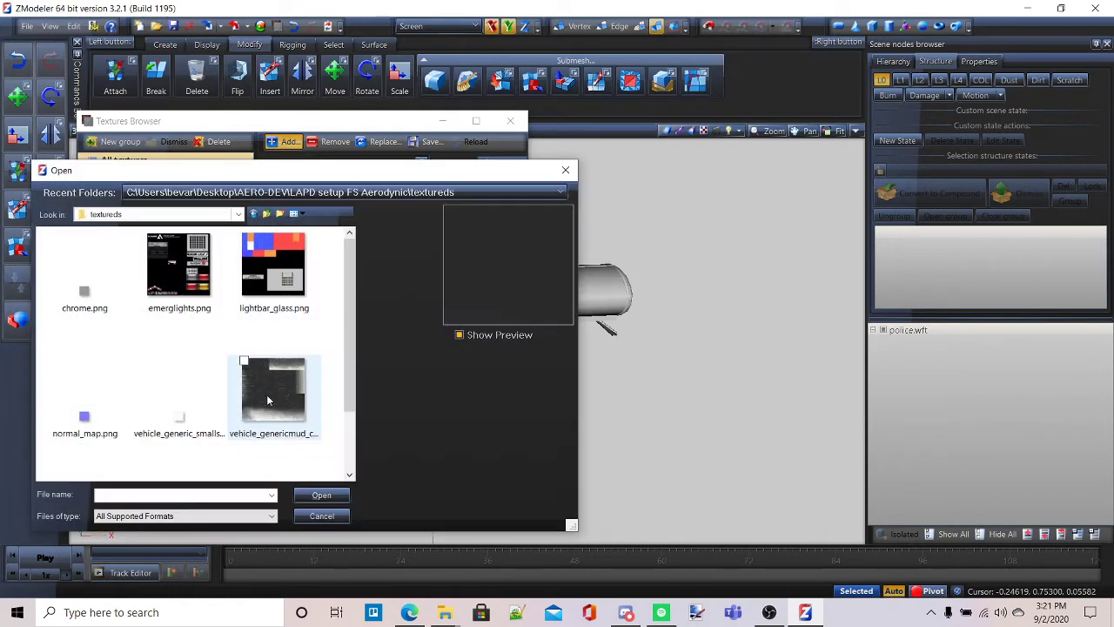
click(273, 391)
click(321, 495)
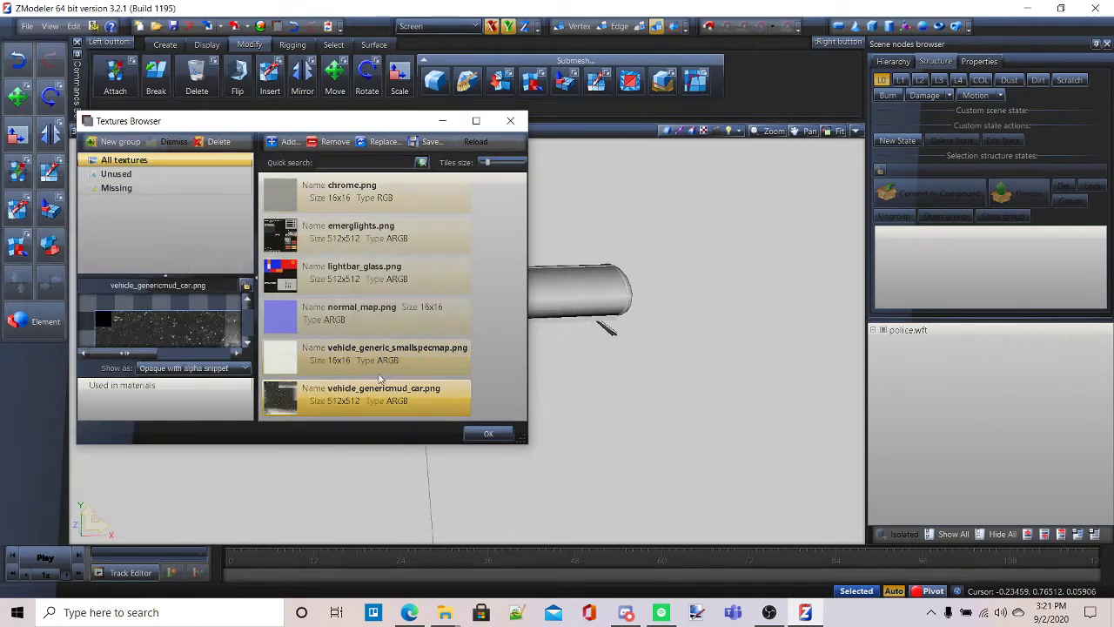
Step: Add vehicleenvmap128.png to the textures and close the Textures Browser
click(291, 143)
click(83, 430)
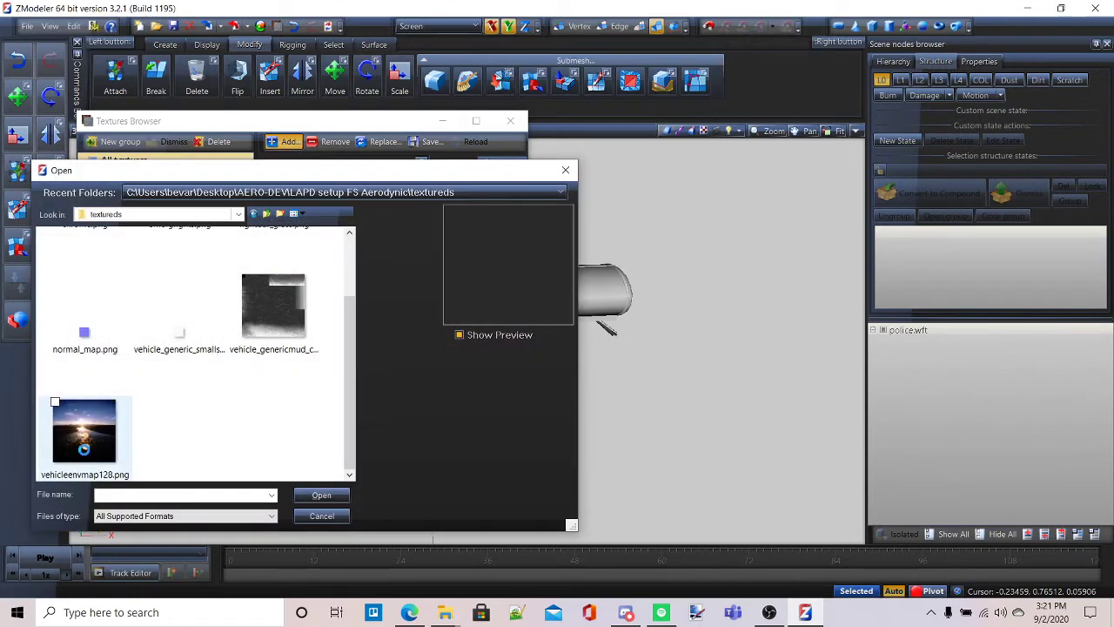
click(321, 496)
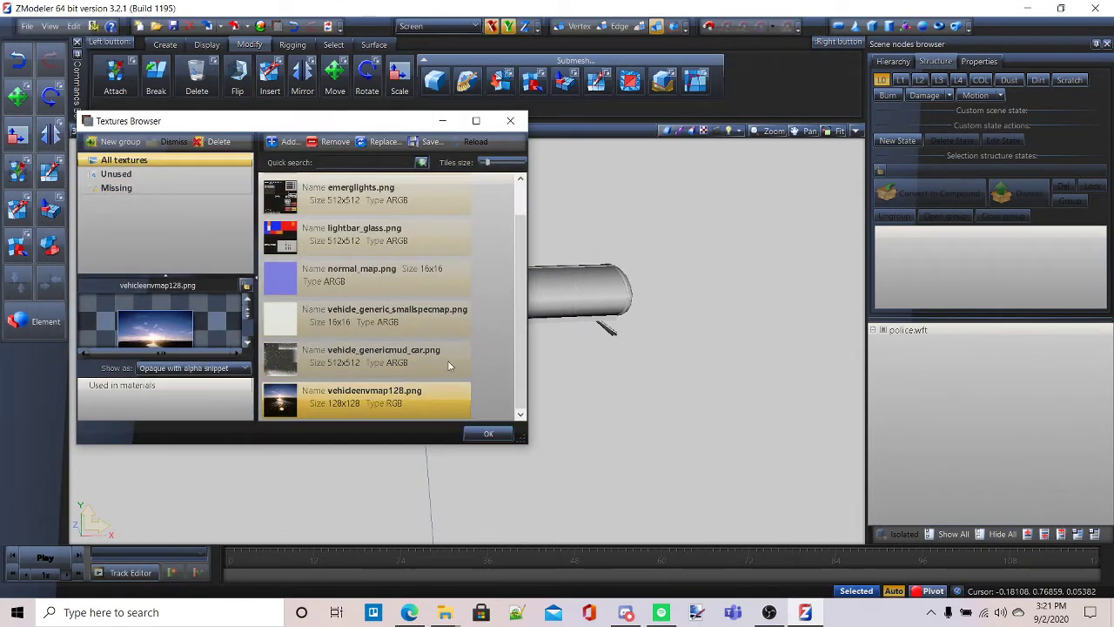
scroll(350, 233, up, 1)
scroll(374, 230, down, 1)
middle_drag(633, 357, 548, 405)
click(491, 436)
Step: Open the Material Browser and place it so that the lightbar stays in view
scroll(557, 346, down, 3)
scroll(555, 347, up, 2)
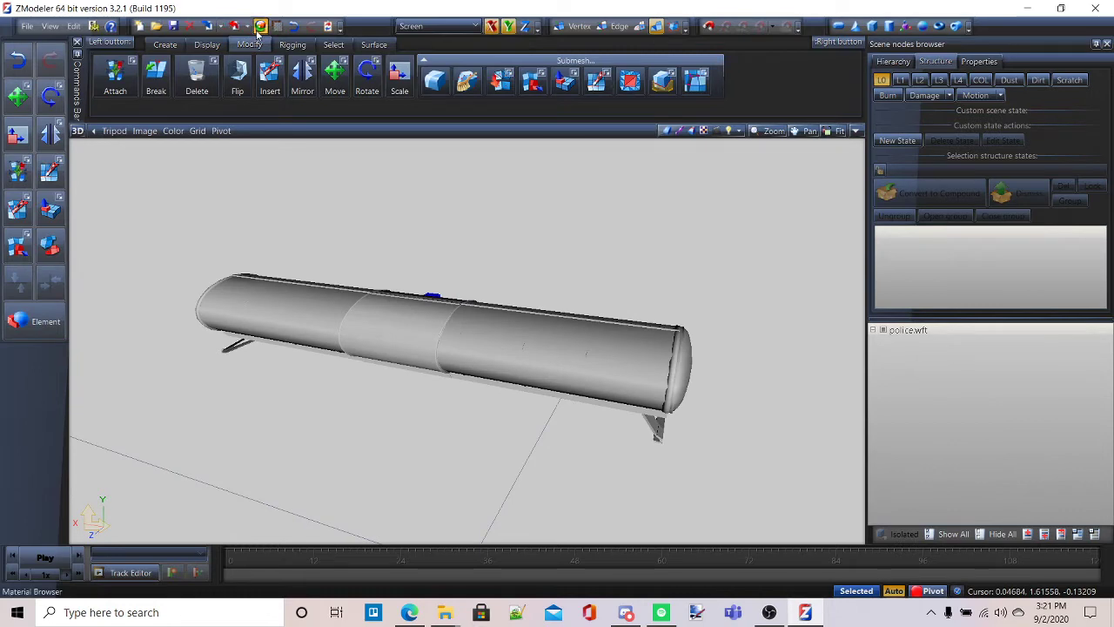
click(259, 26)
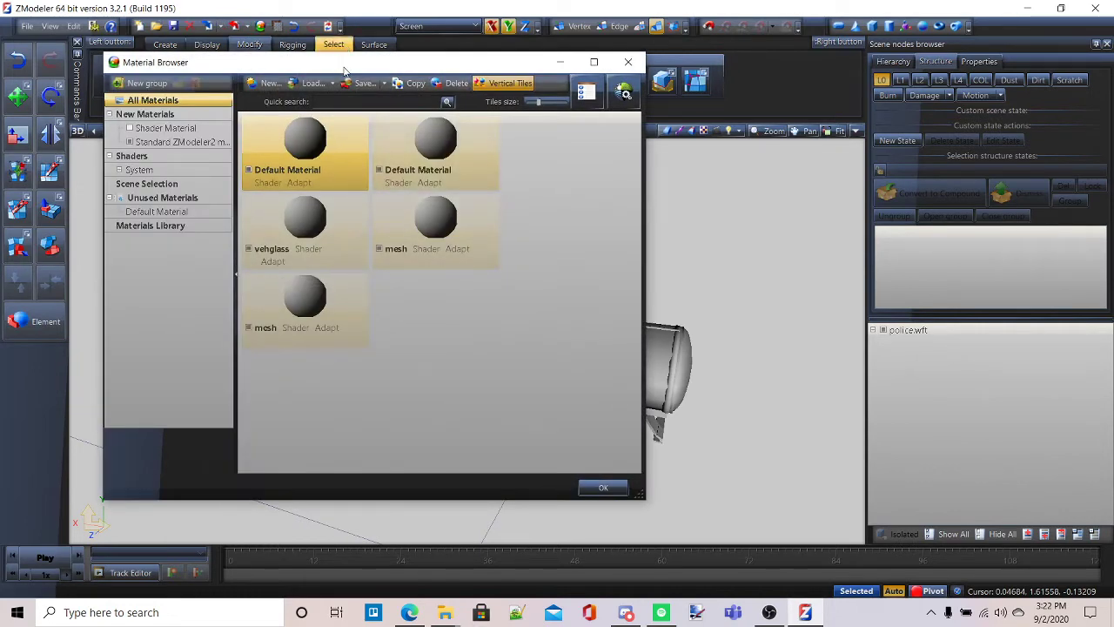
drag(343, 69, 800, 86)
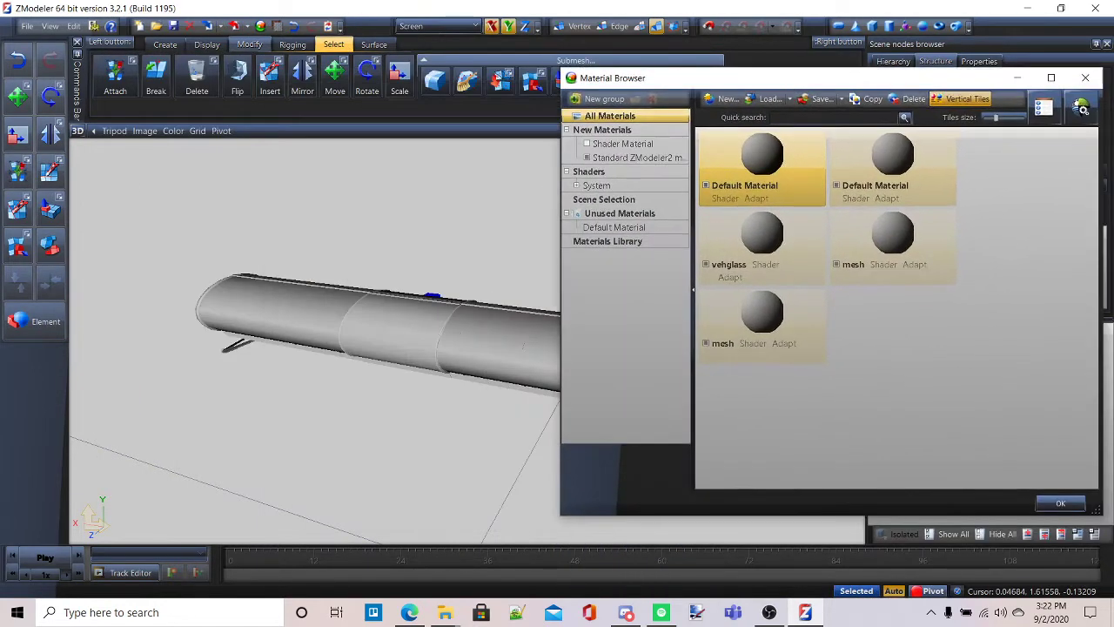
Step: Toggle the visibility of the vehglass material to examine which lightbar parts use it
click(705, 264)
click(705, 264)
click(705, 264)
click(705, 264)
scroll(287, 309, down, 5)
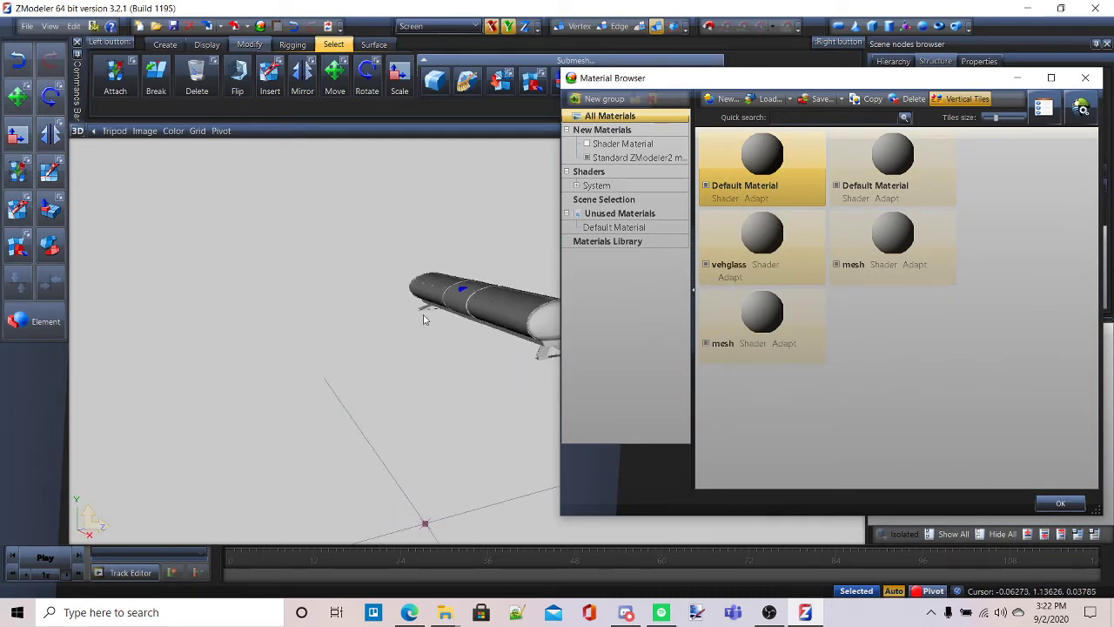
middle_drag(533, 366, 650, 351)
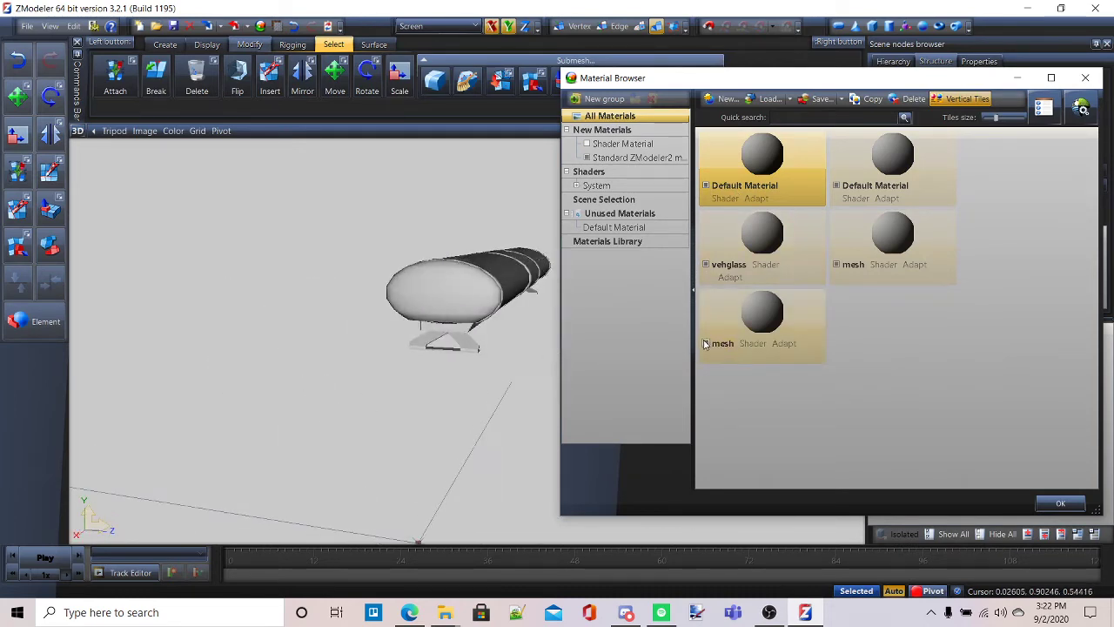
middle_drag(408, 340, 475, 296)
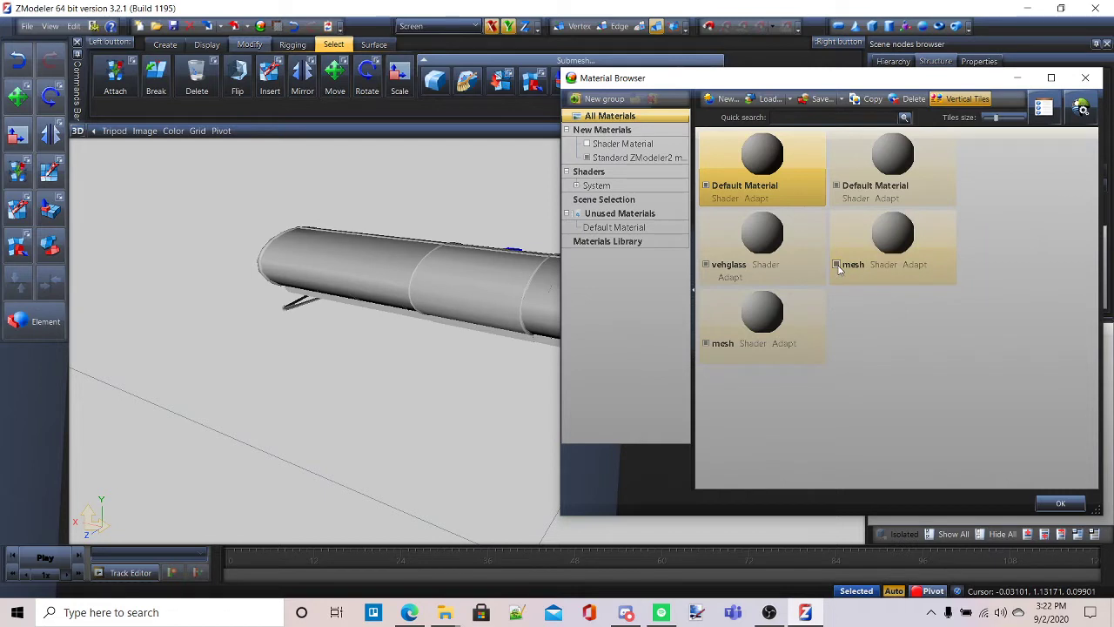
click(709, 274)
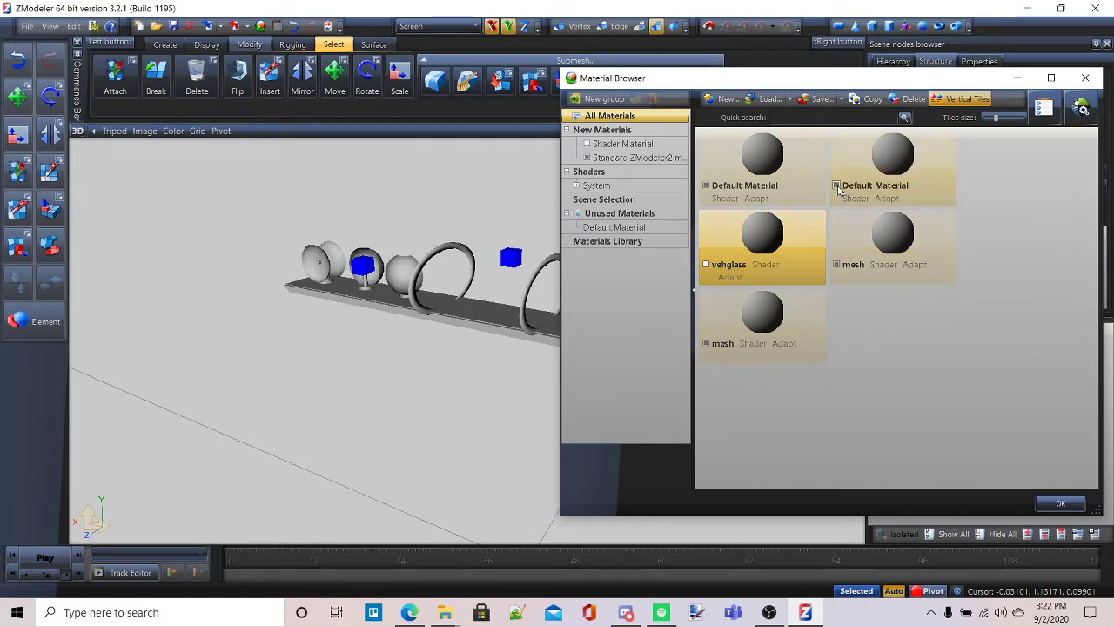
click(707, 264)
click(707, 264)
click(706, 264)
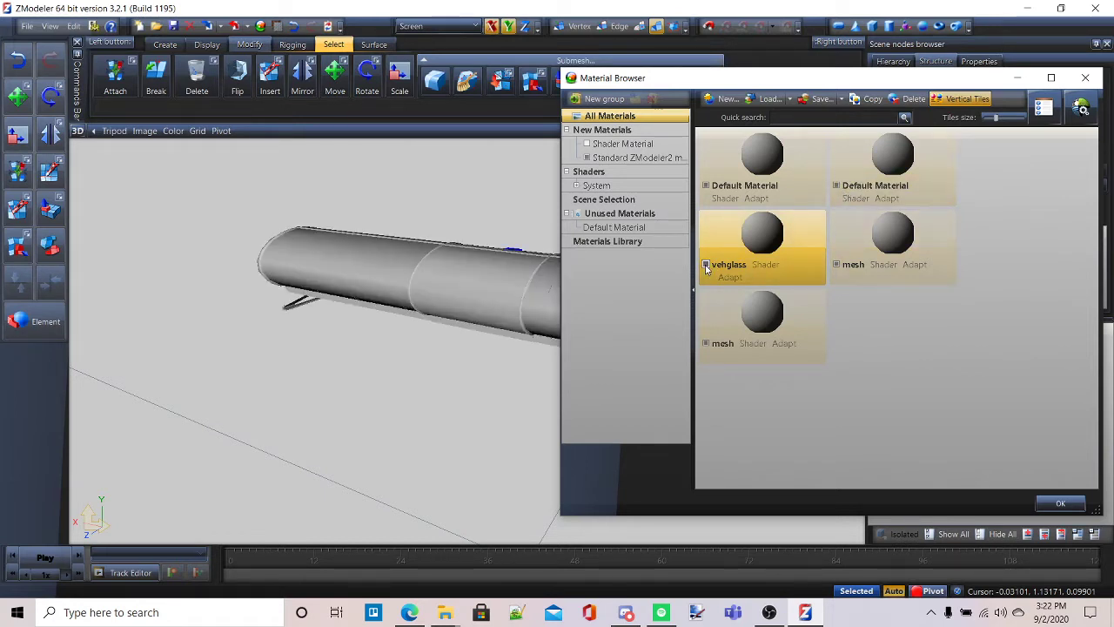
middle_drag(165, 292, 501, 252)
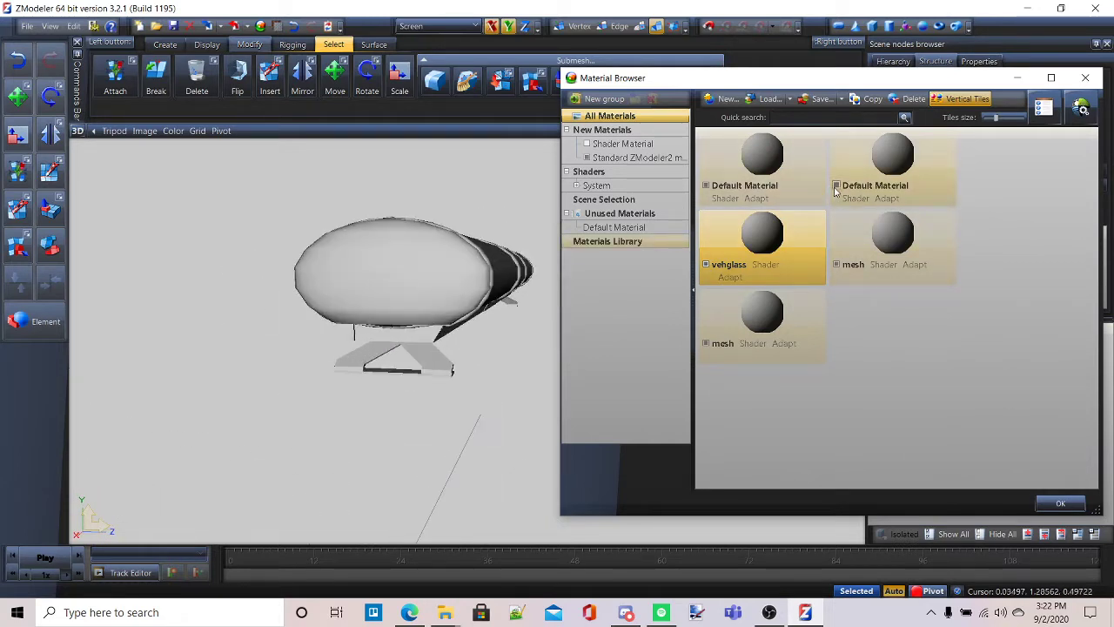
Step: Apply the GTAV Vehicle generic preset vehicle_vehglass to the vehglass material
drag(785, 80, 713, 76)
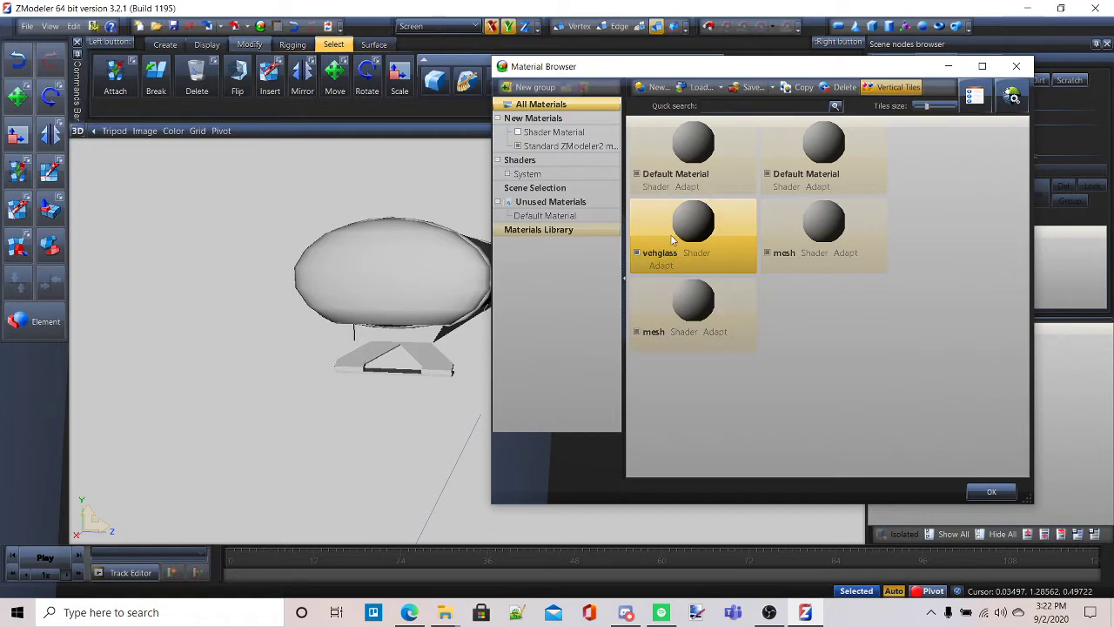
click(1014, 96)
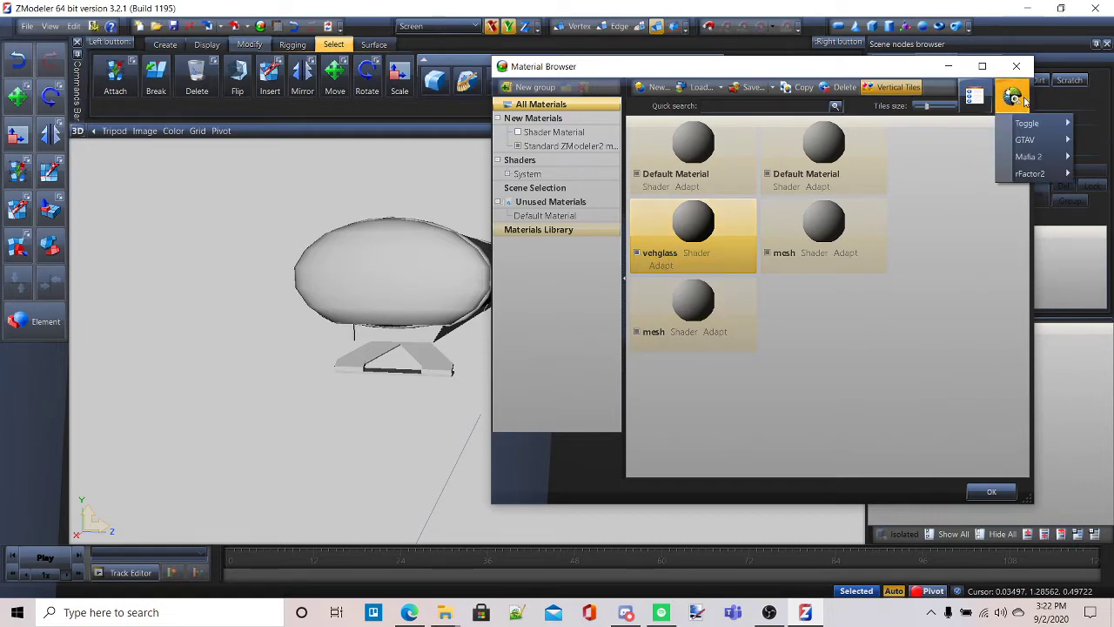
drag(911, 67, 599, 73)
click(699, 105)
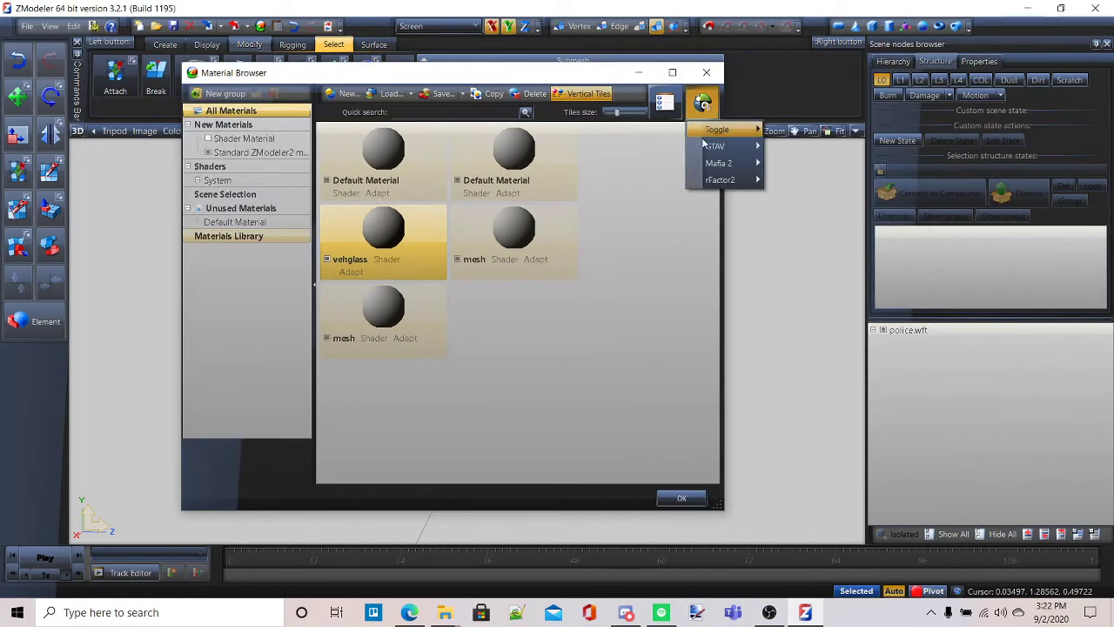
mouse_move(715, 147)
mouse_move(845, 229)
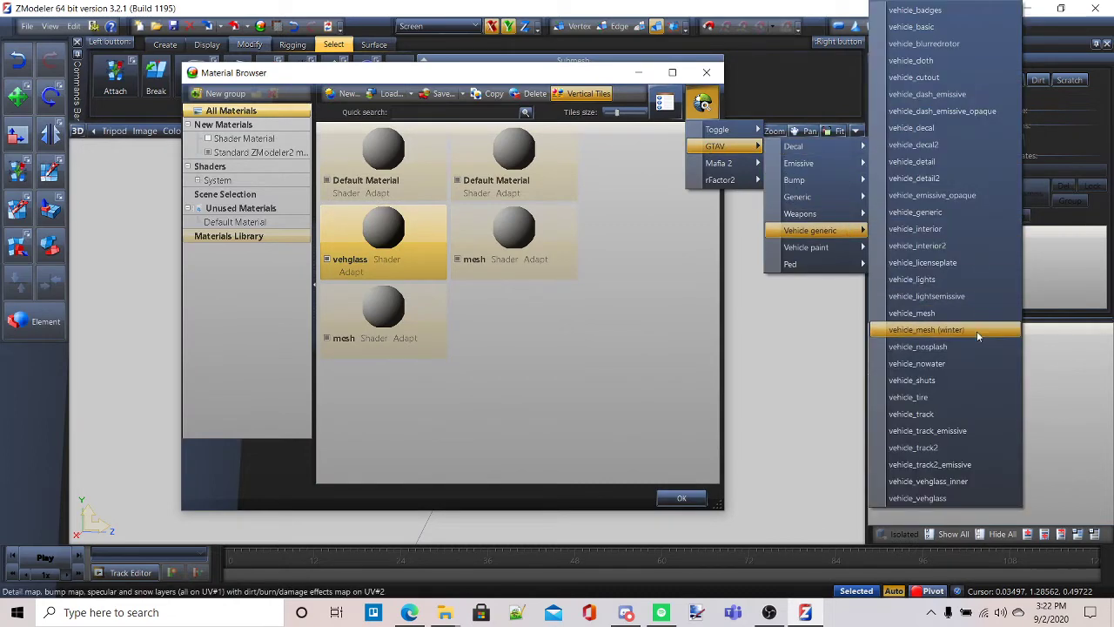
click(958, 498)
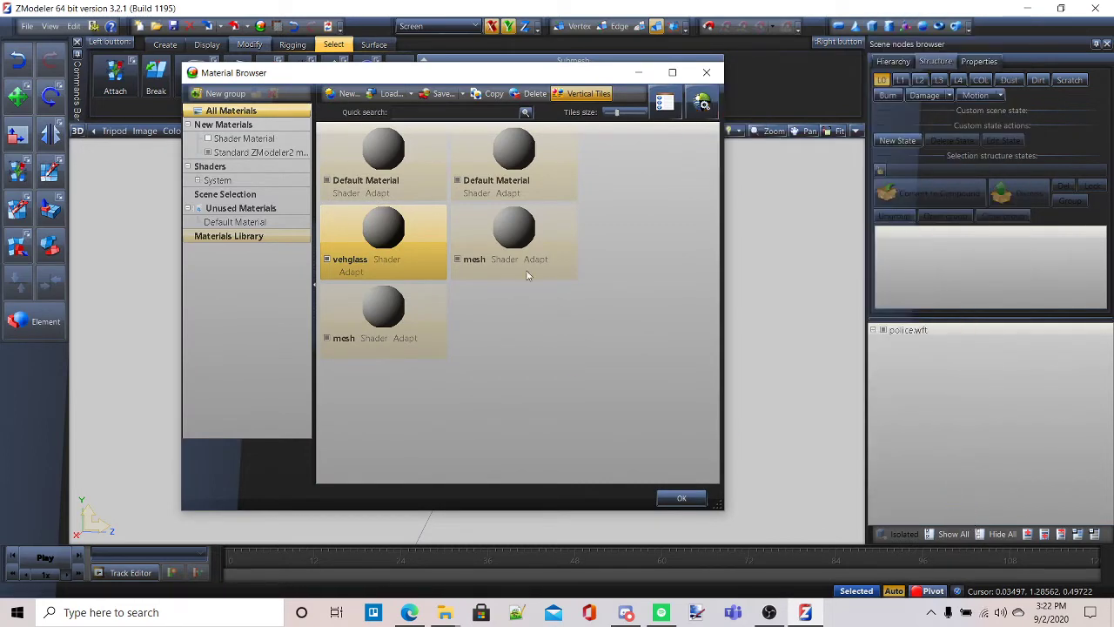
Step: Assign lightbar_glass.png as the texture map of the vehglass material and close its properties
drag(474, 76, 740, 42)
double_click(684, 210)
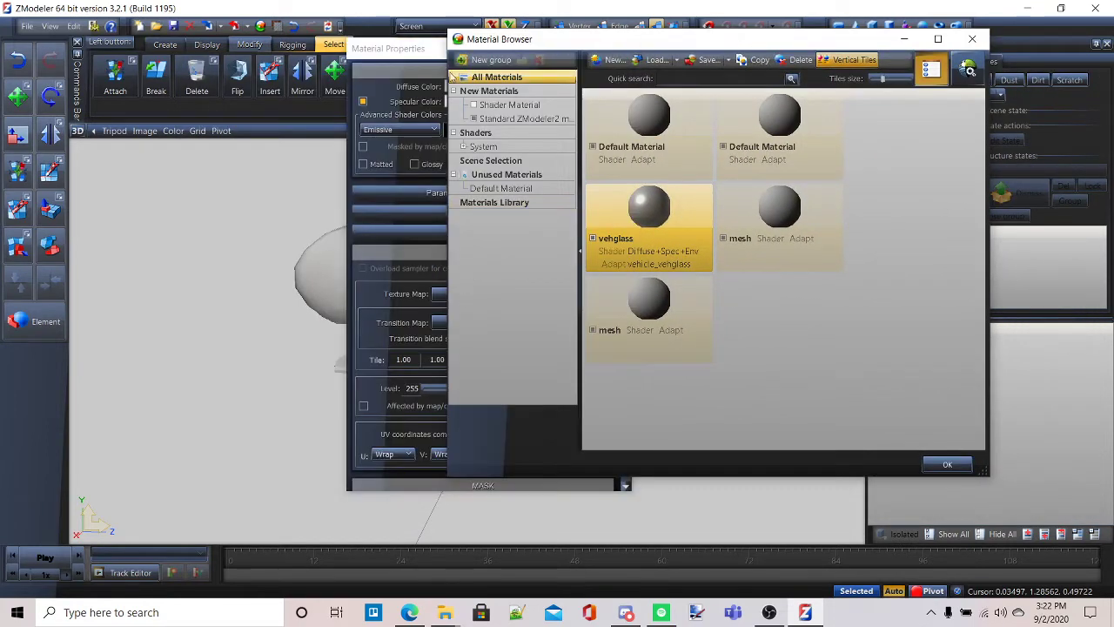
click(485, 294)
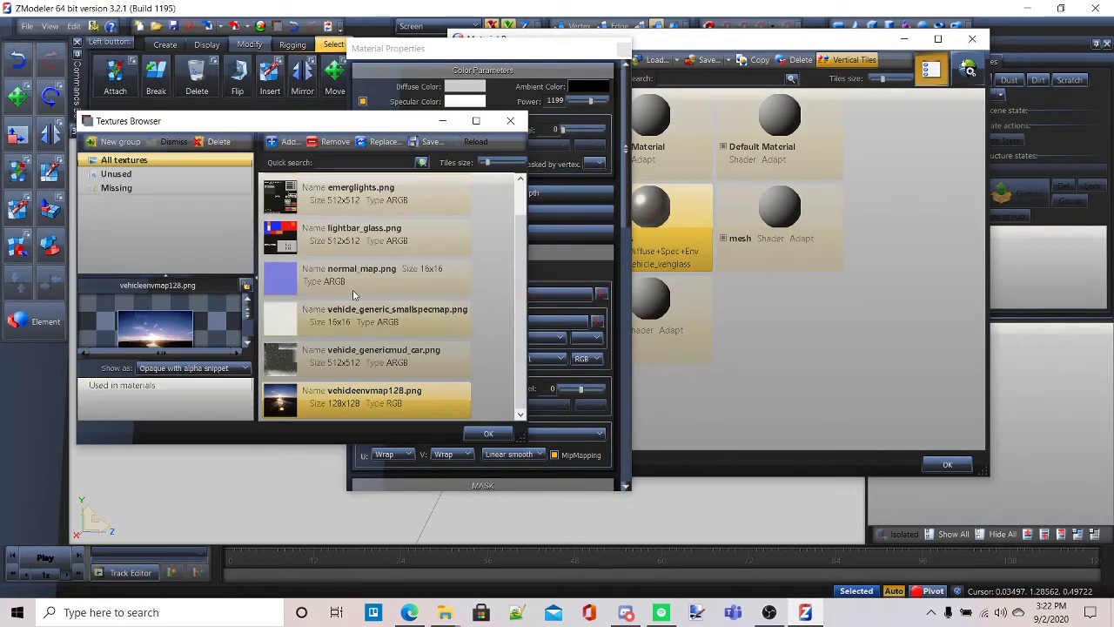
scroll(342, 235, up, 1)
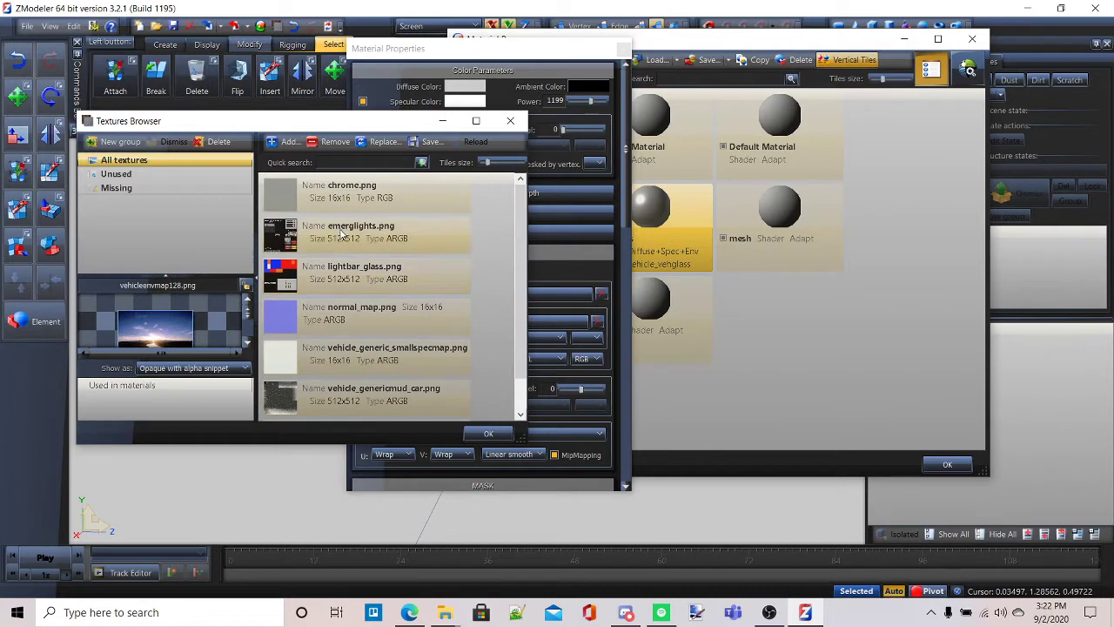
click(347, 287)
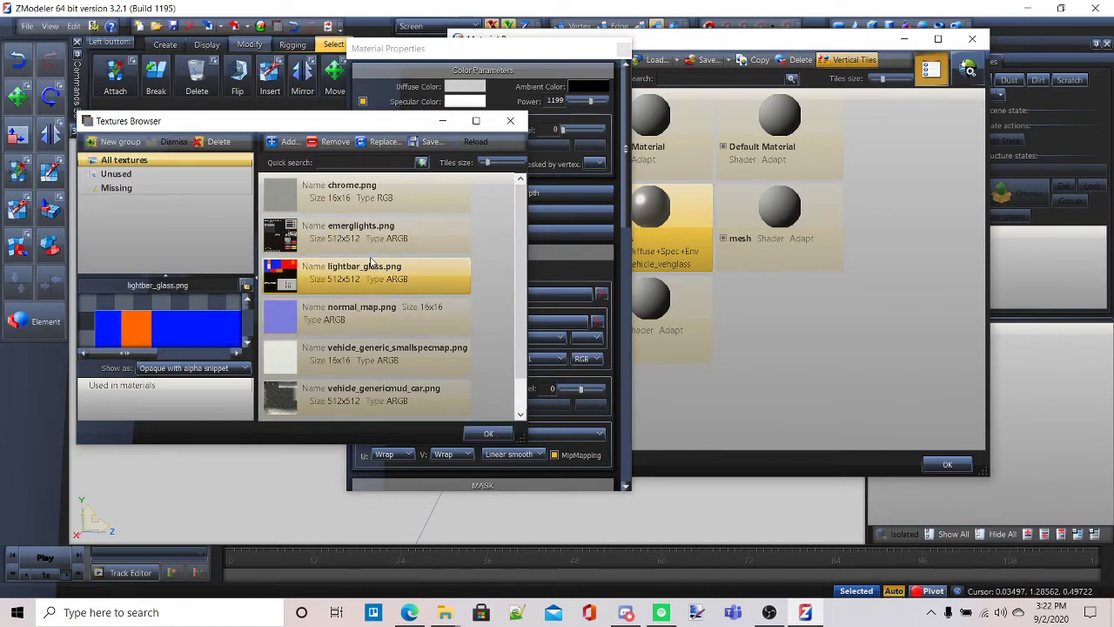
scroll(369, 266, down, 1)
scroll(369, 276, up, 1)
scroll(440, 333, down, 1)
scroll(438, 335, up, 1)
click(481, 433)
click(624, 49)
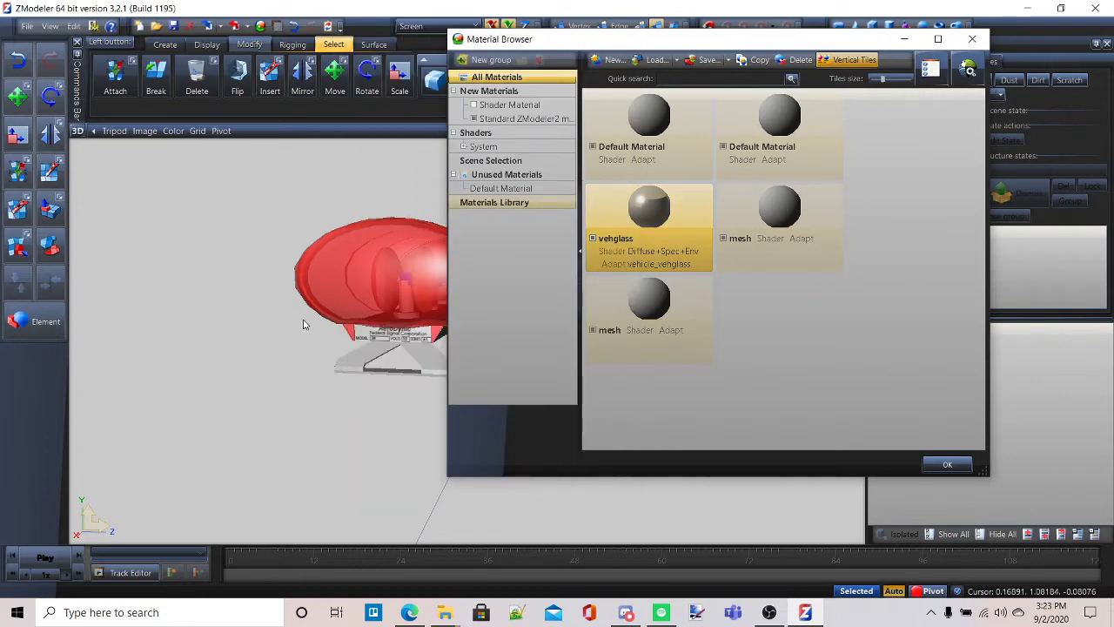
Step: Apply the GTAV Vehicle generic preset vehicle_mesh to the mesh material beside vehglass
middle_drag(304, 323, 364, 327)
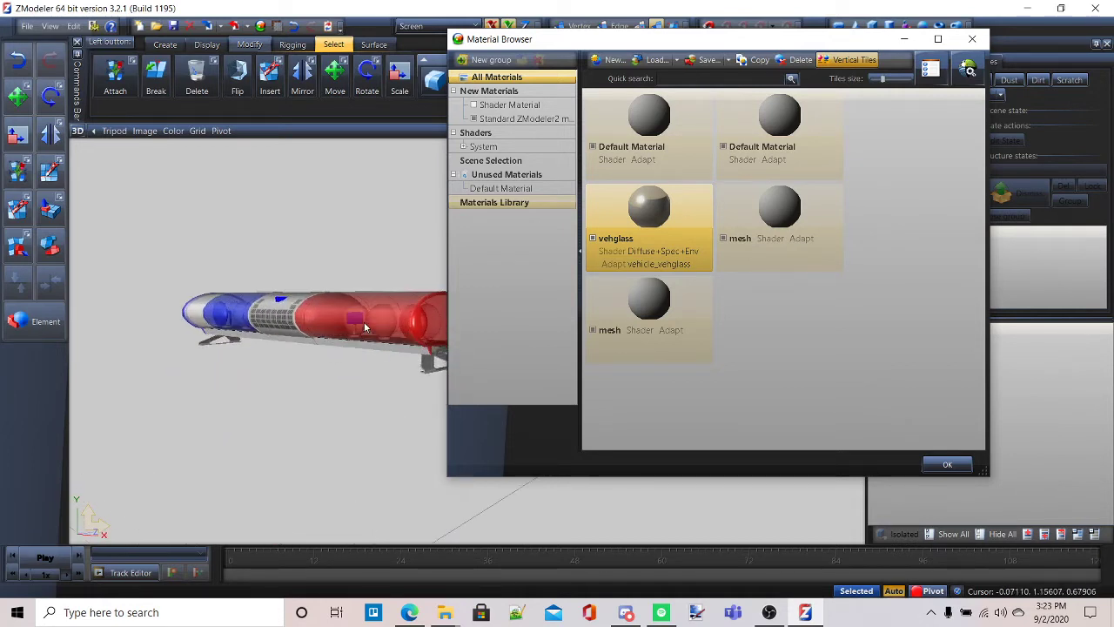
double_click(723, 240)
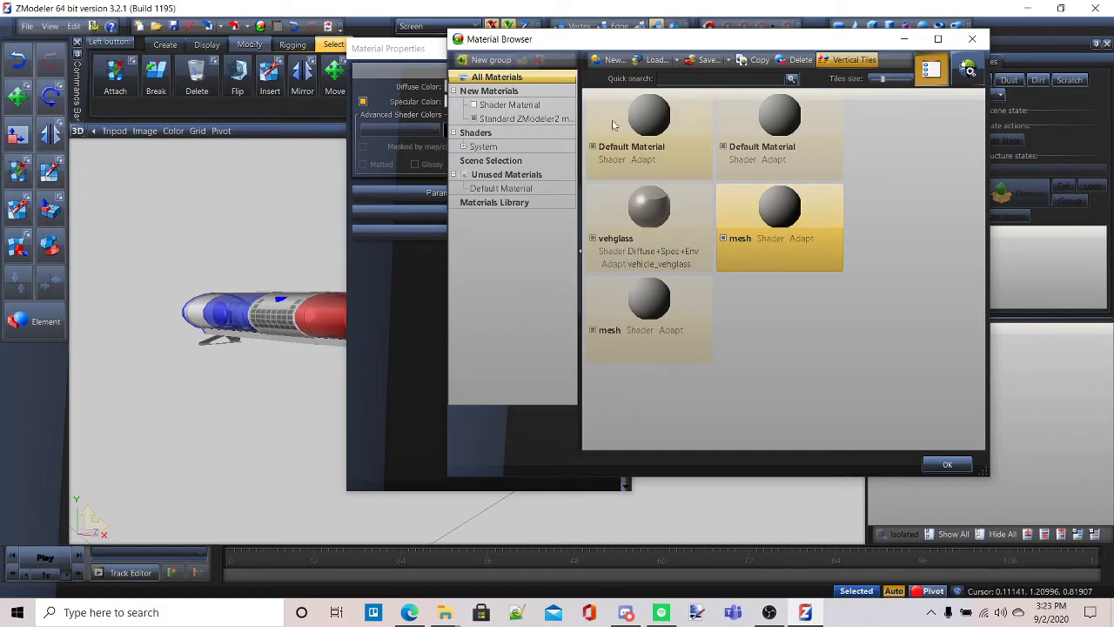
click(417, 58)
click(624, 49)
click(968, 69)
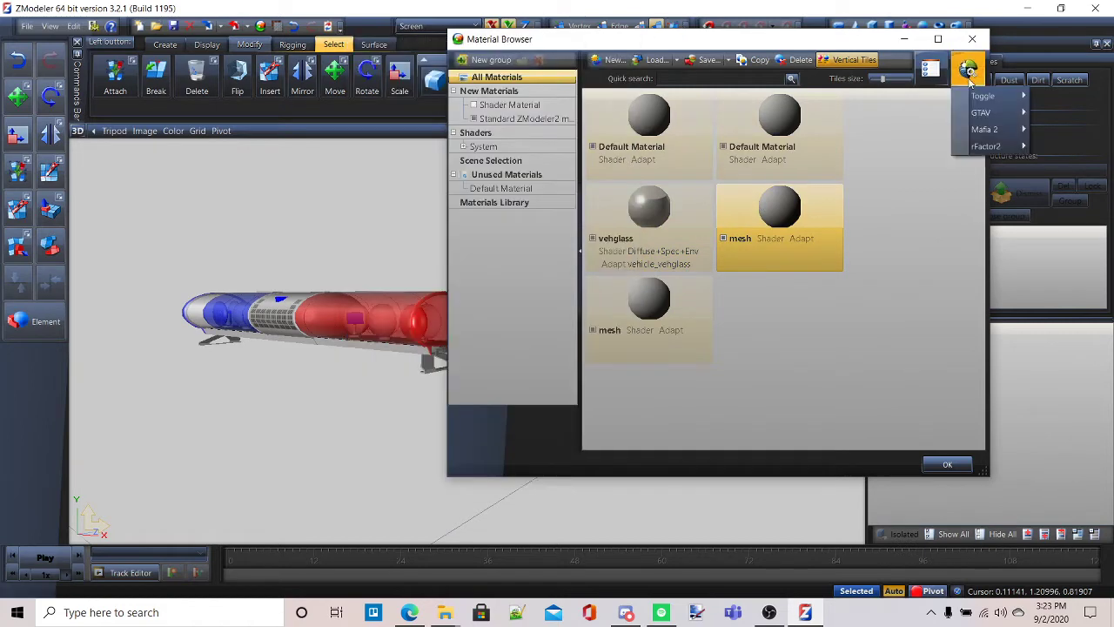
mouse_move(973, 124)
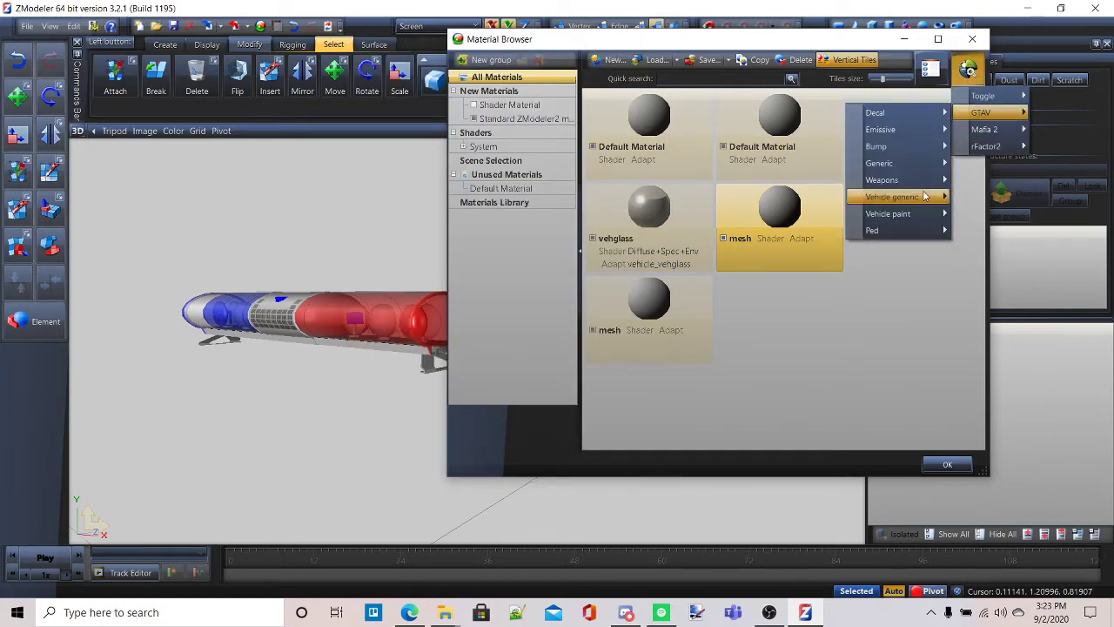
mouse_move(913, 196)
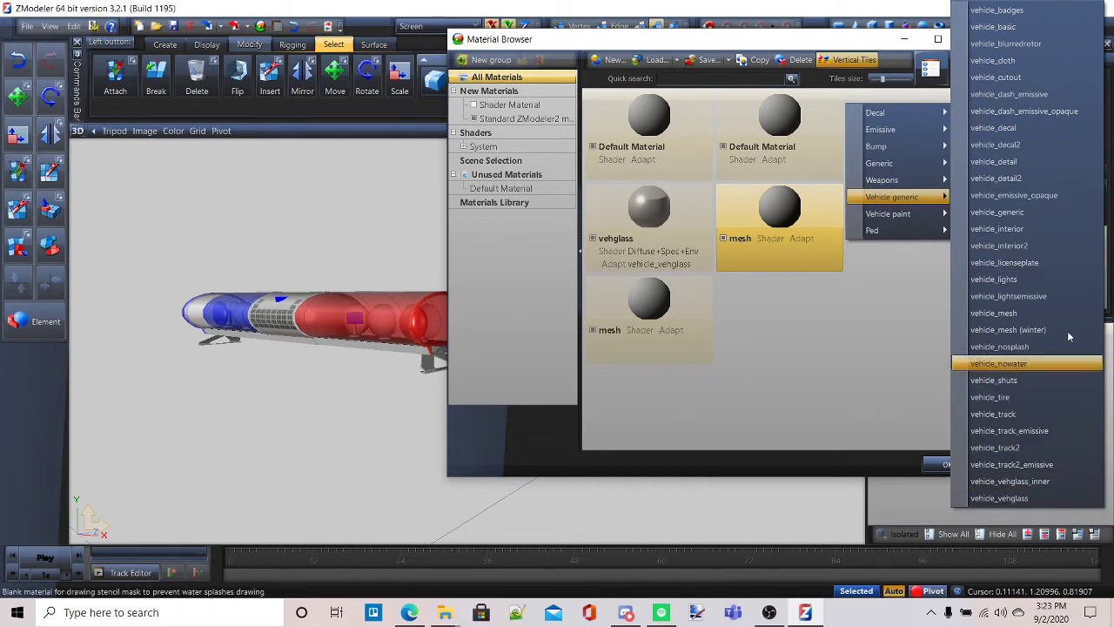
click(1027, 310)
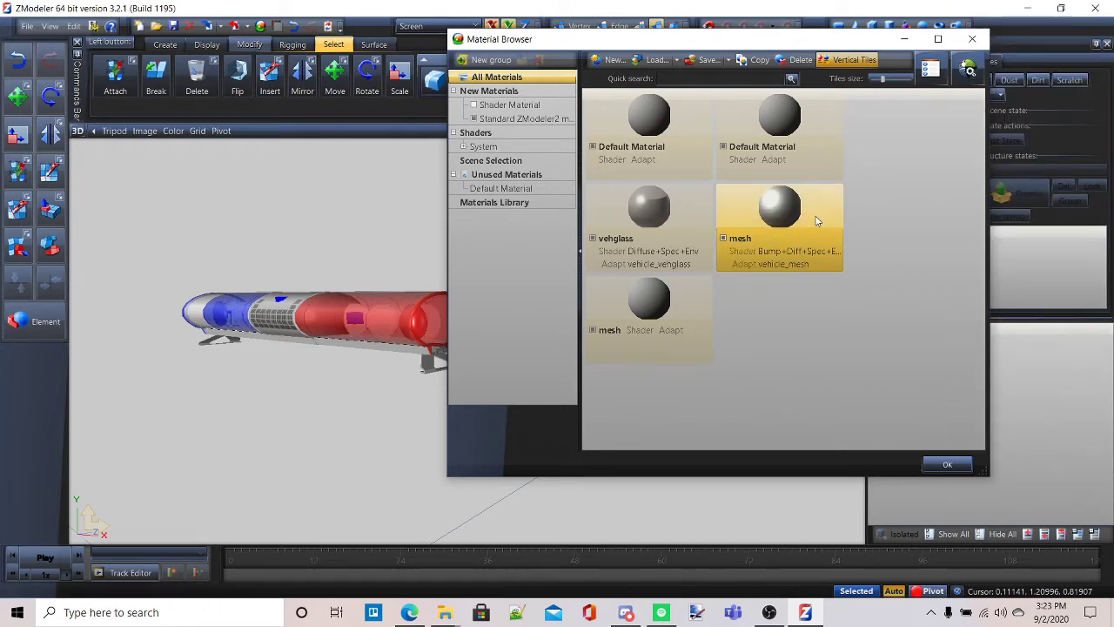
Step: Assign emerglights.png as the texture map of the vehicle_mesh material and close its properties
double_click(816, 221)
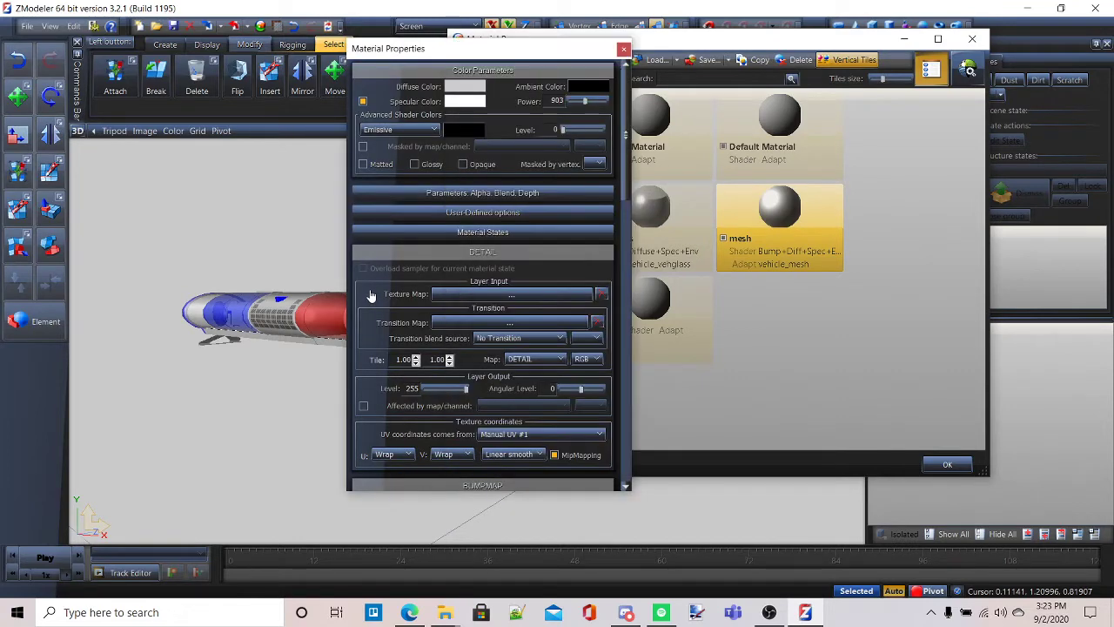
click(448, 296)
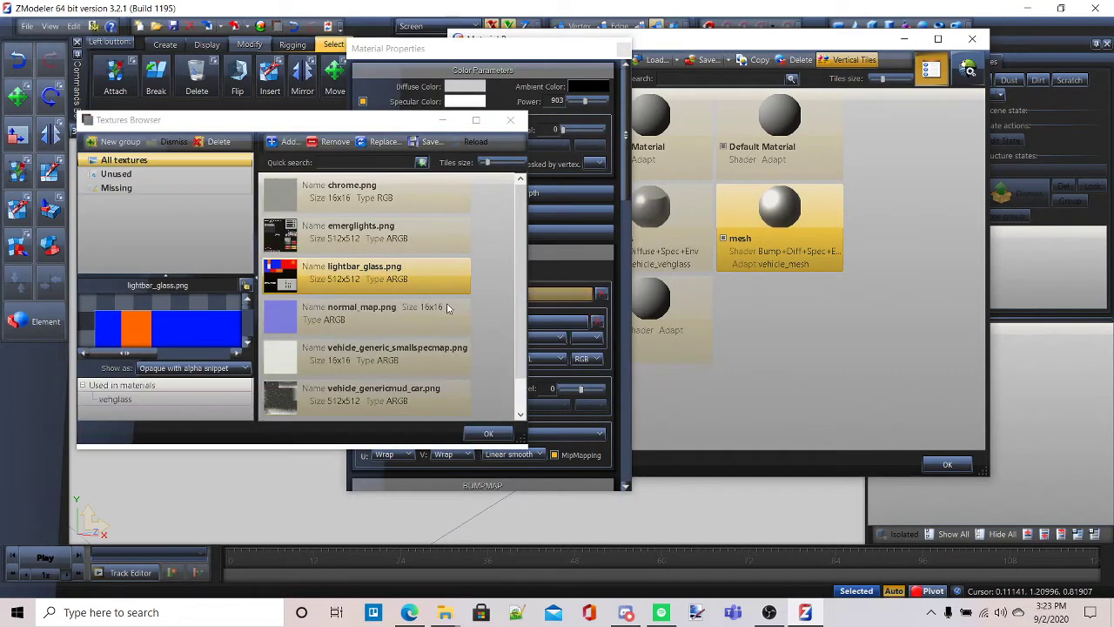
scroll(366, 241, down, 1)
scroll(361, 239, up, 1)
click(357, 234)
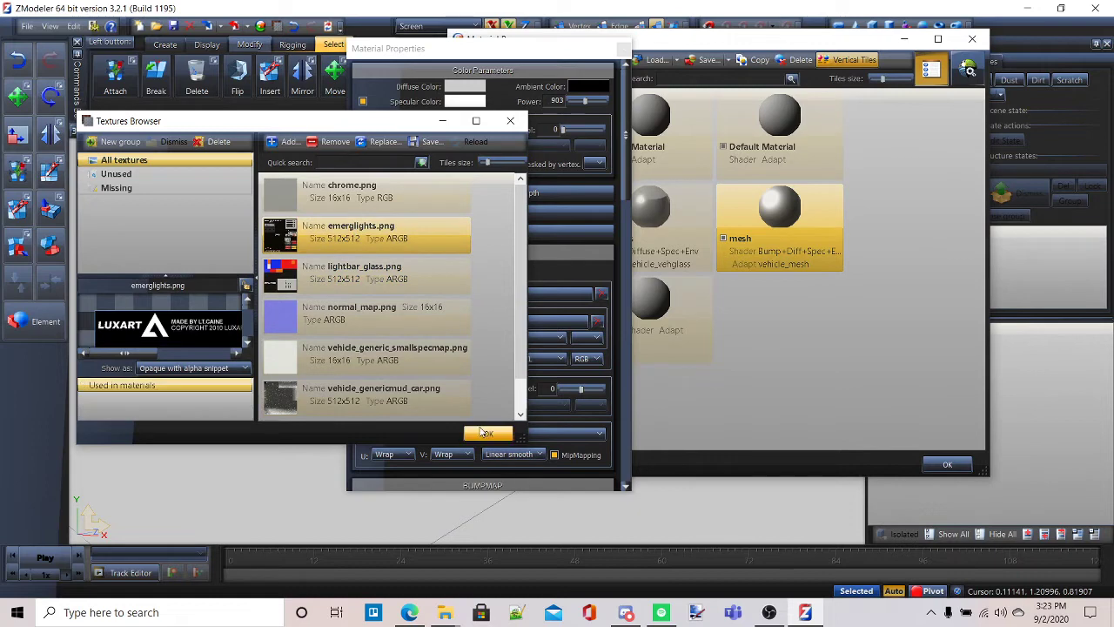
click(483, 433)
click(623, 49)
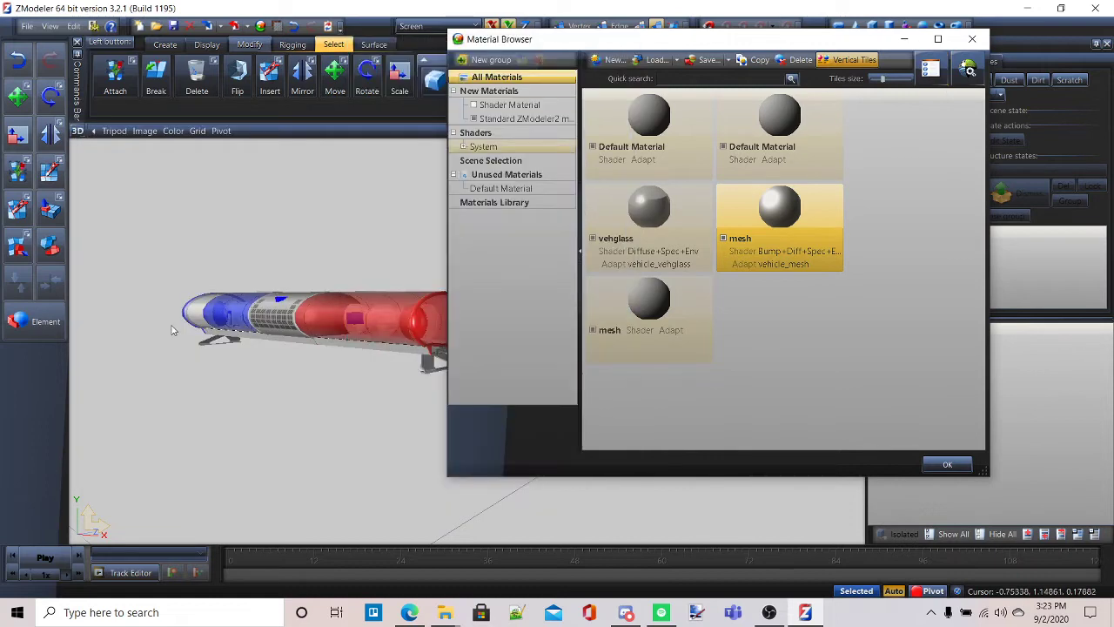
Step: Temporarily hide the vehglass parts and assign chrome.png as the texture map of the vehicle_mesh material
middle_drag(172, 330, 627, 337)
click(595, 239)
double_click(625, 335)
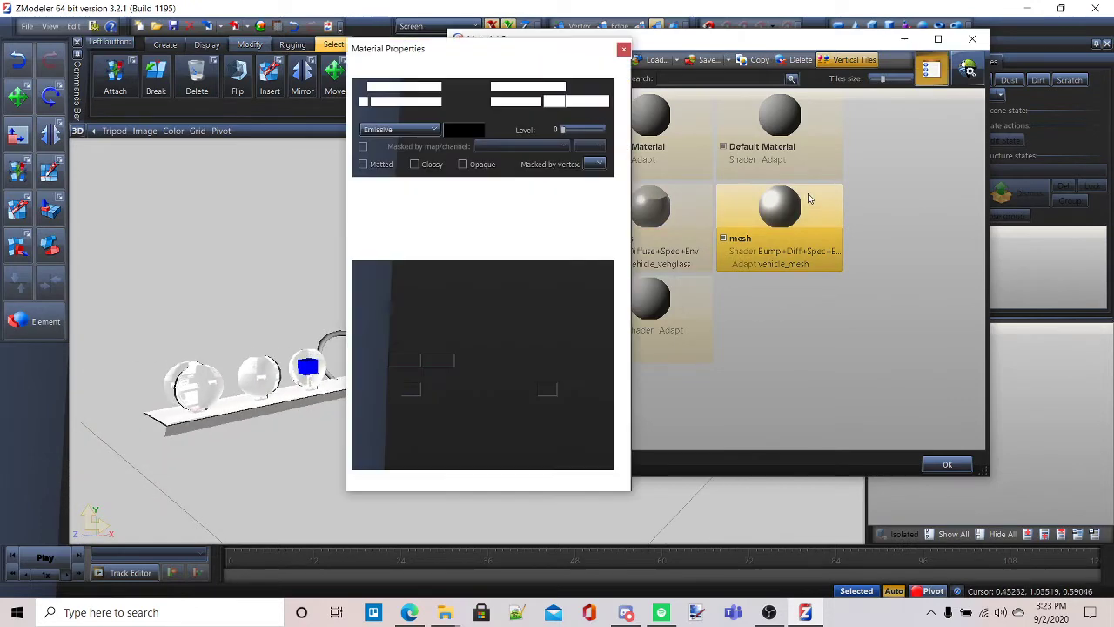
click(485, 250)
click(439, 296)
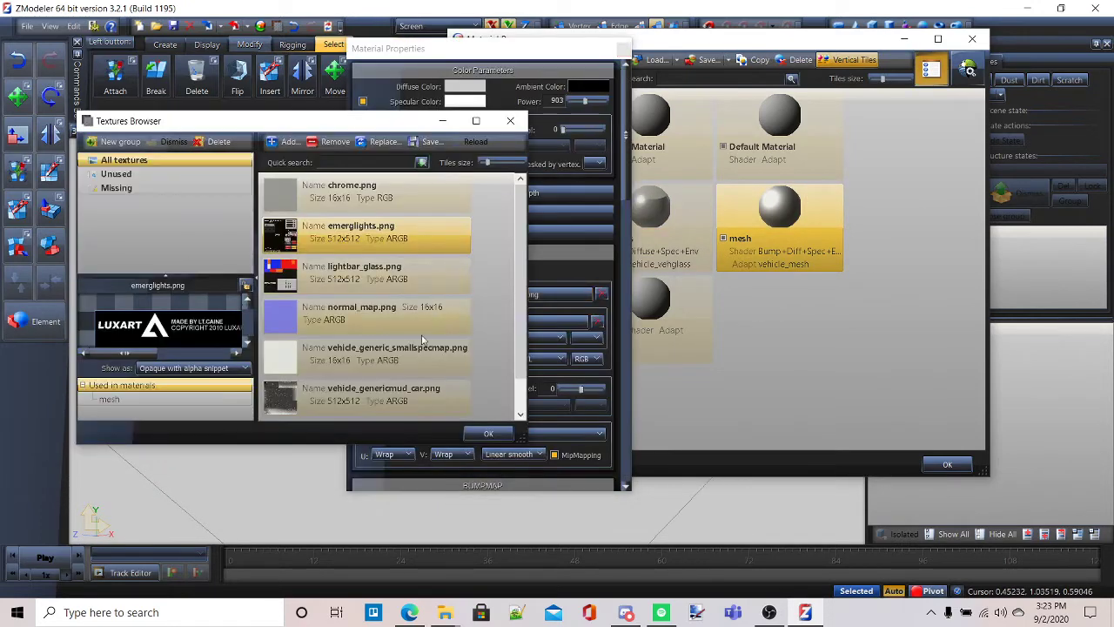
scroll(372, 321, down, 1)
scroll(366, 358, up, 1)
click(346, 197)
click(488, 432)
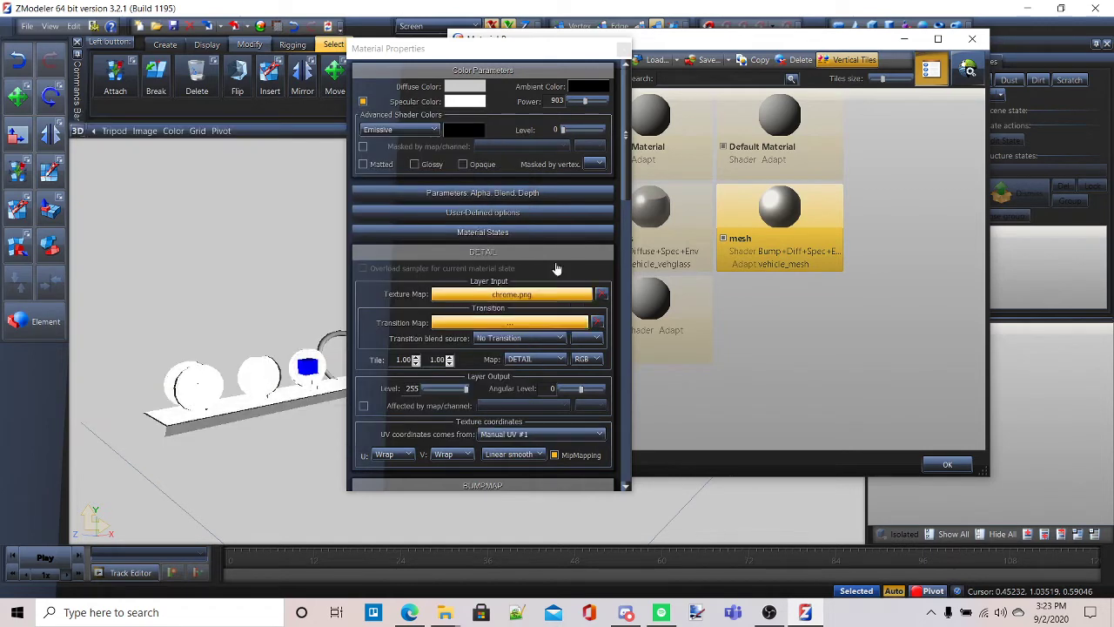
click(621, 48)
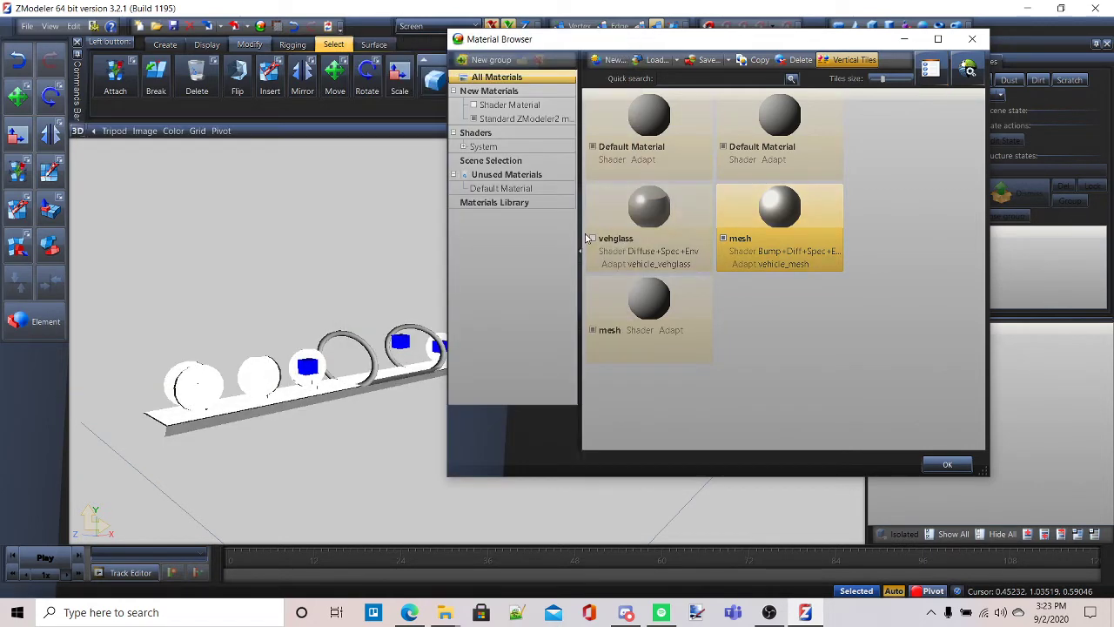
mouse_move(93, 447)
middle_down()
mouse_move(169, 455)
mouse_move(103, 467)
mouse_move(104, 449)
middle_up()
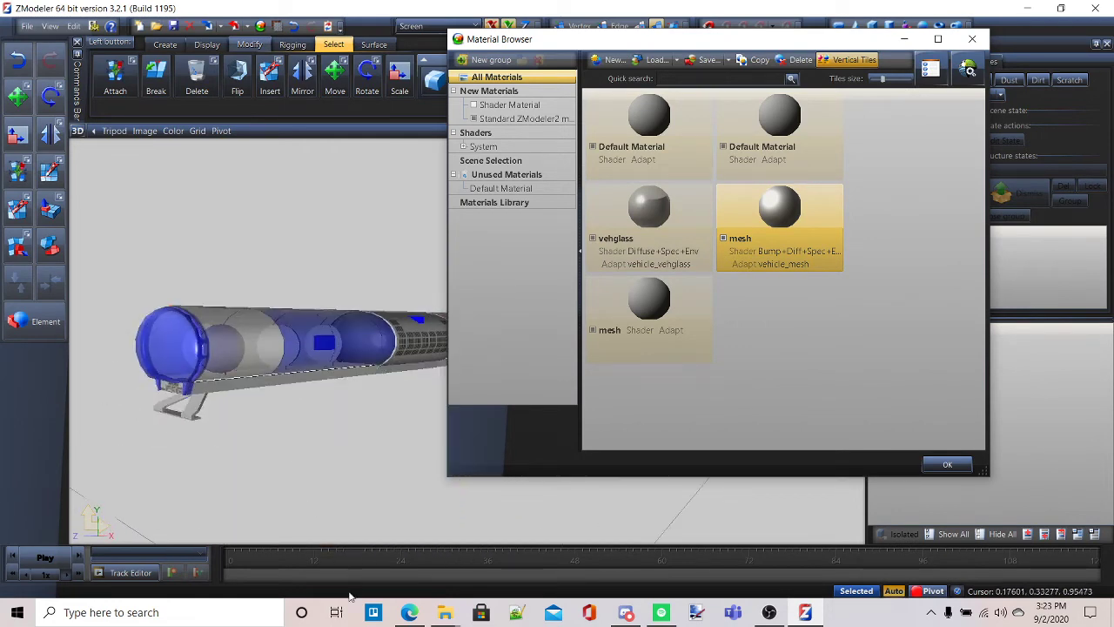
Step: Switch to the Edge browser and search for images of "federal signal aerodynic" in a new tab
click(410, 613)
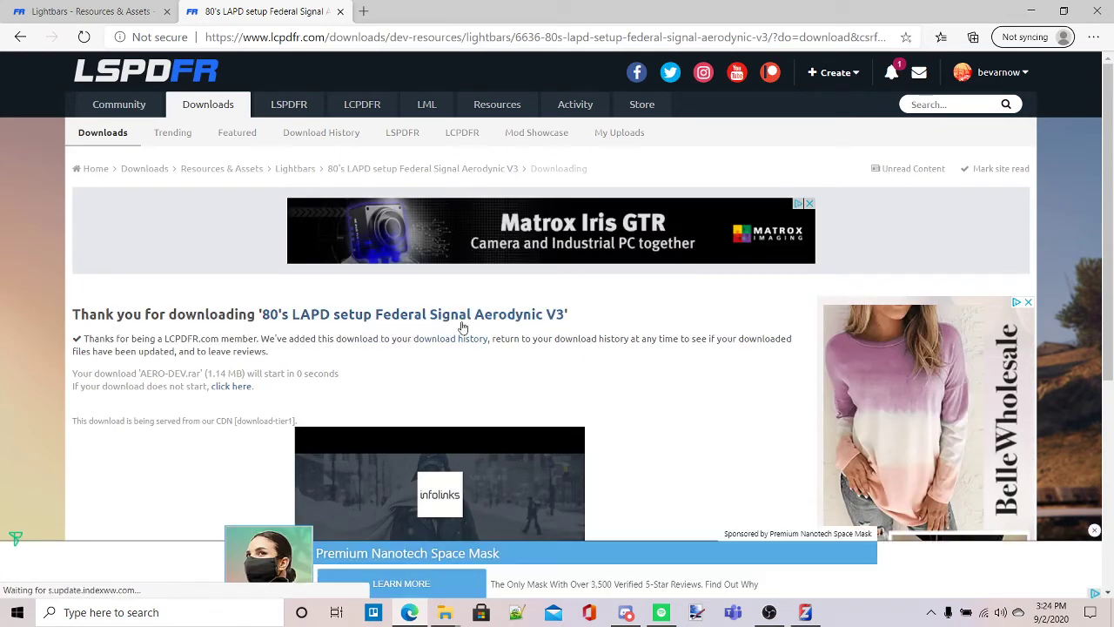
click(363, 10)
text(fe)
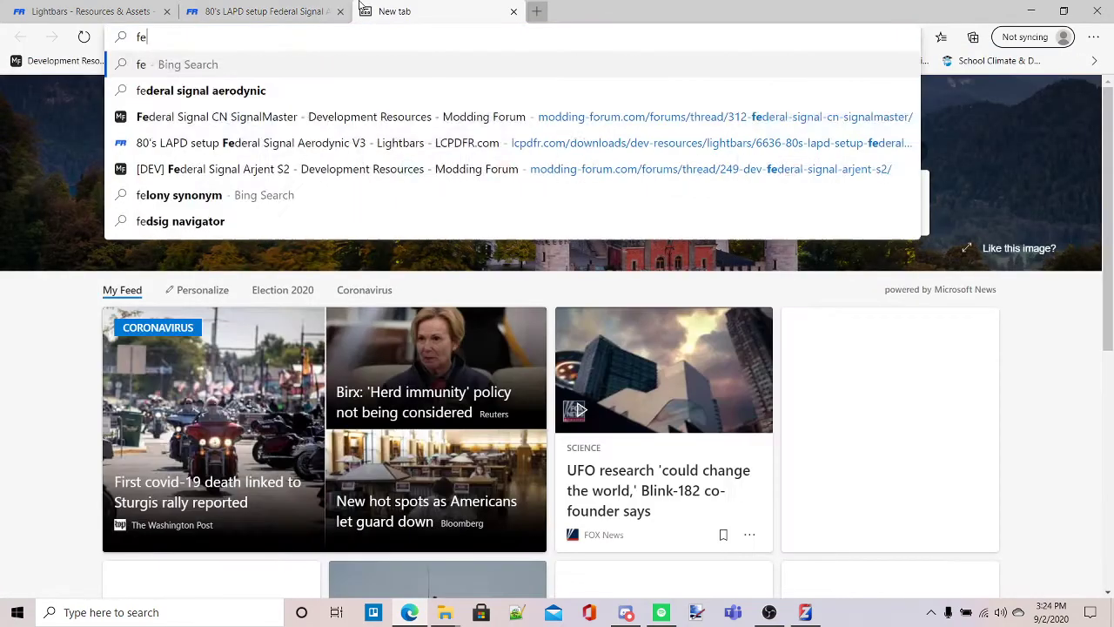
text(de)
key(Return)
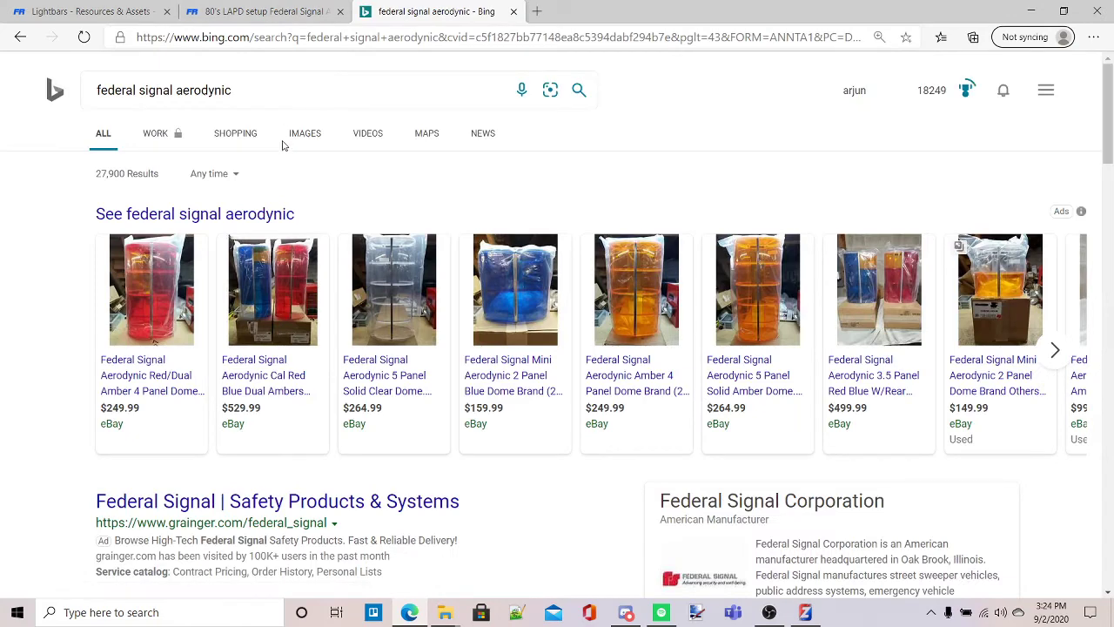
click(304, 133)
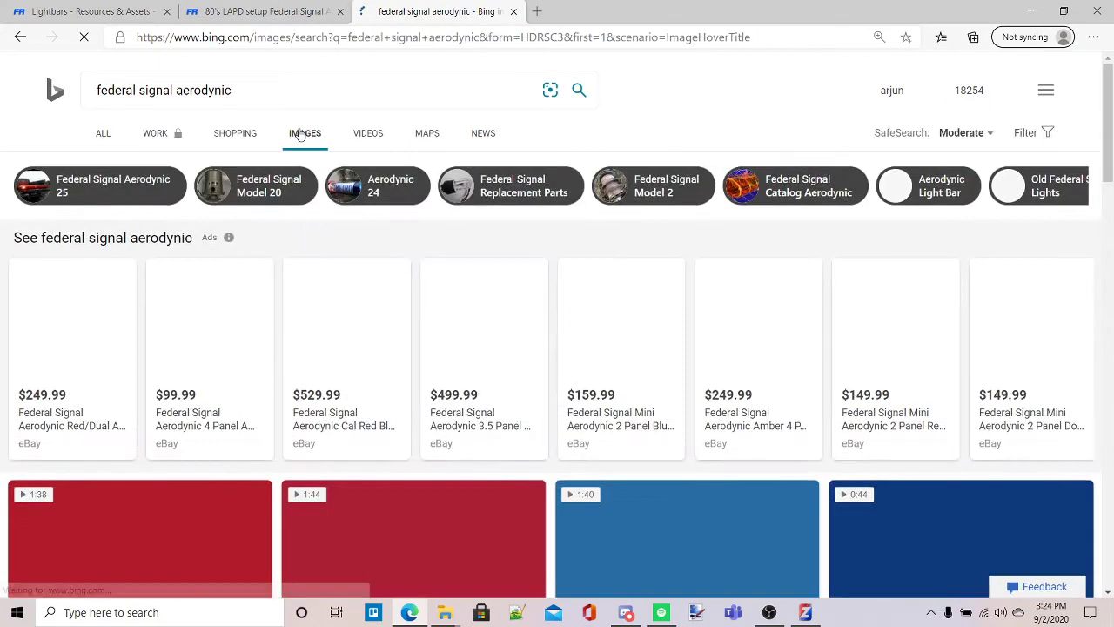
scroll(301, 148, down, 2)
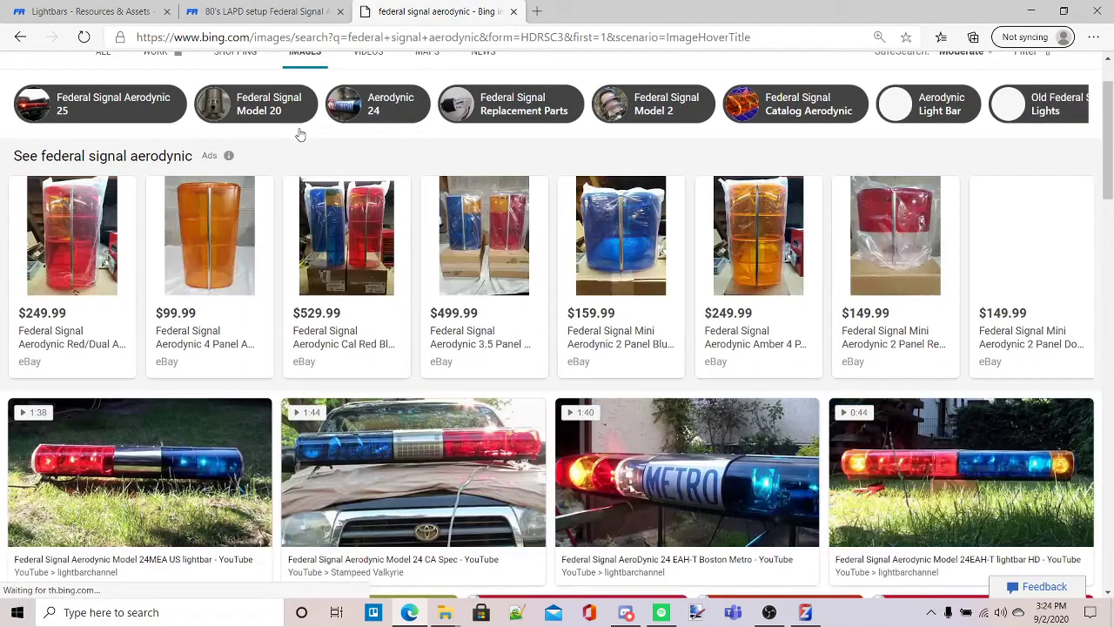
Step: View the Boston Metro lightbar picture at full size in its own tab and close that tab
click(695, 481)
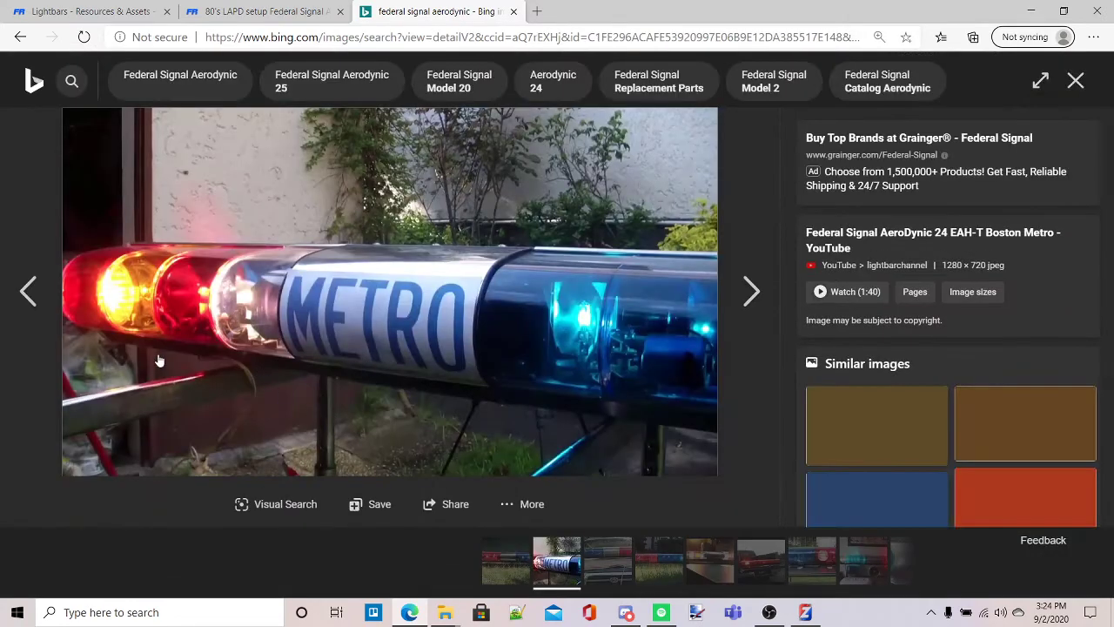
right_click(253, 362)
click(261, 368)
click(592, 9)
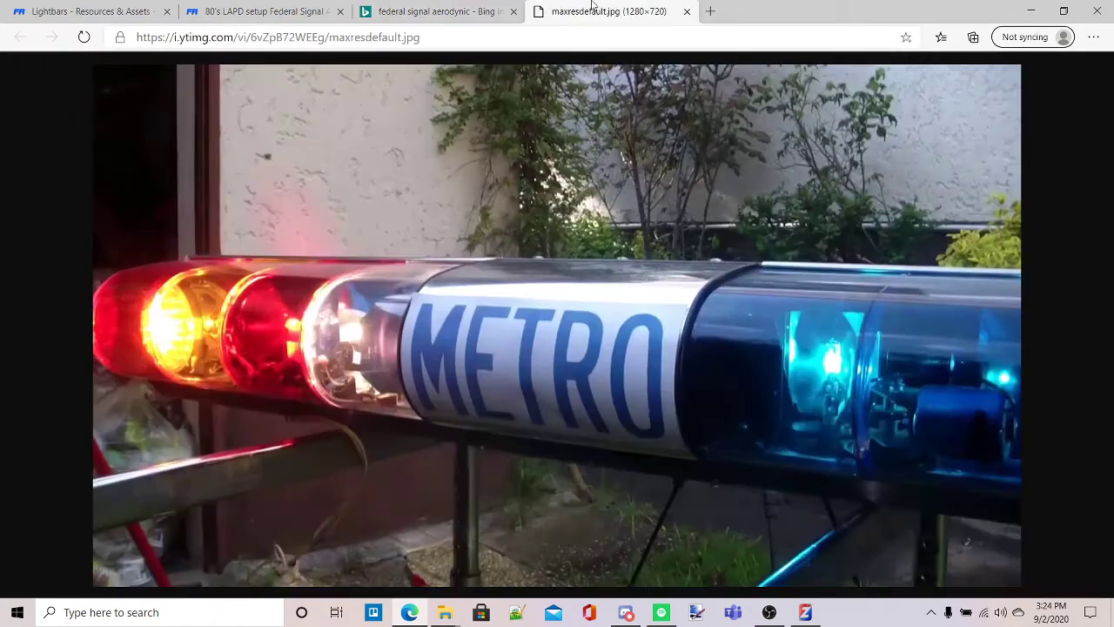
click(685, 13)
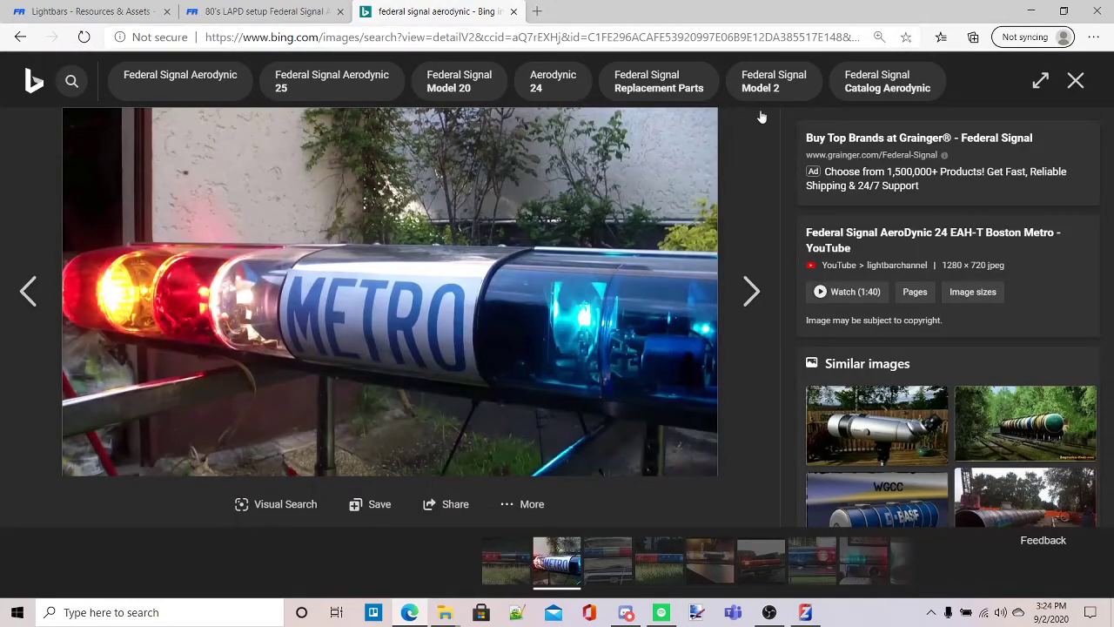
Step: Watch the Boston Metro AeroDynic video from about 0:39, close it and return to ZModeler
click(858, 239)
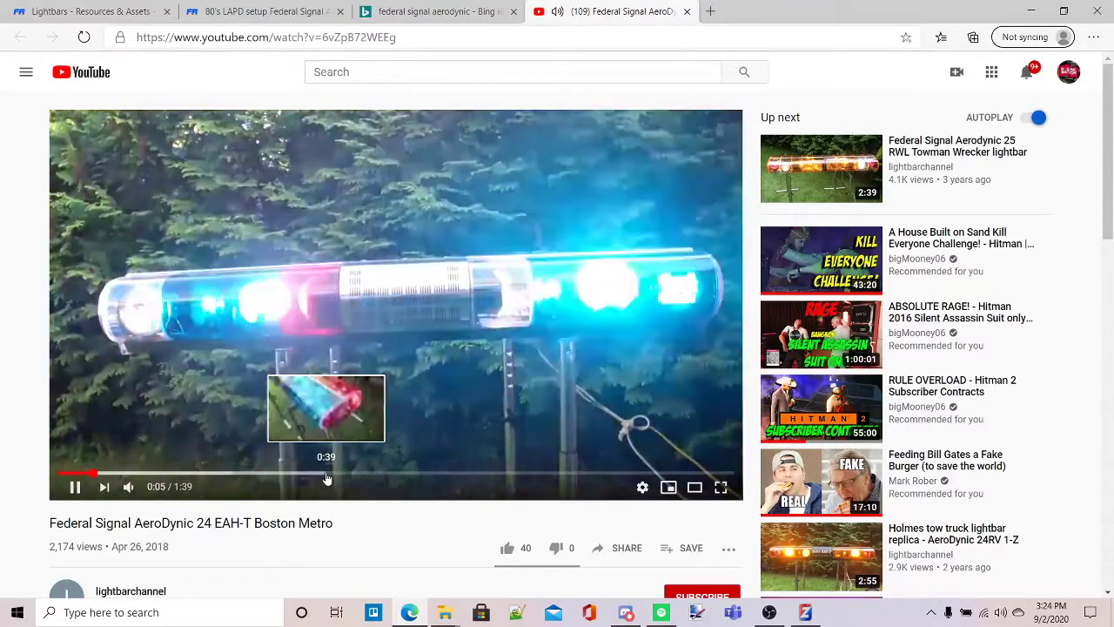
click(327, 478)
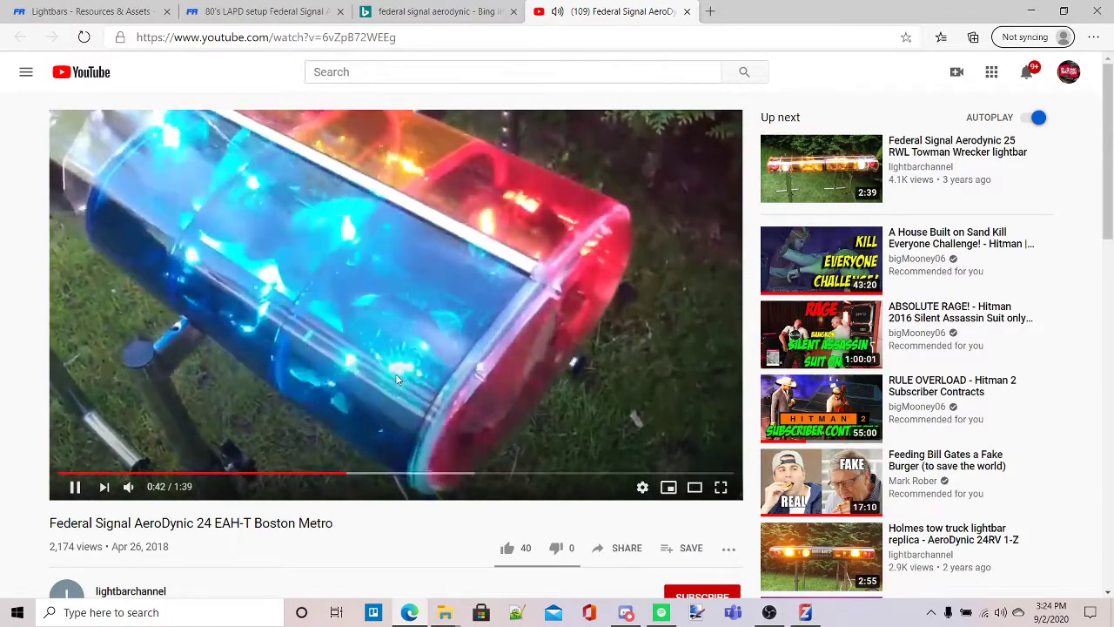
click(395, 373)
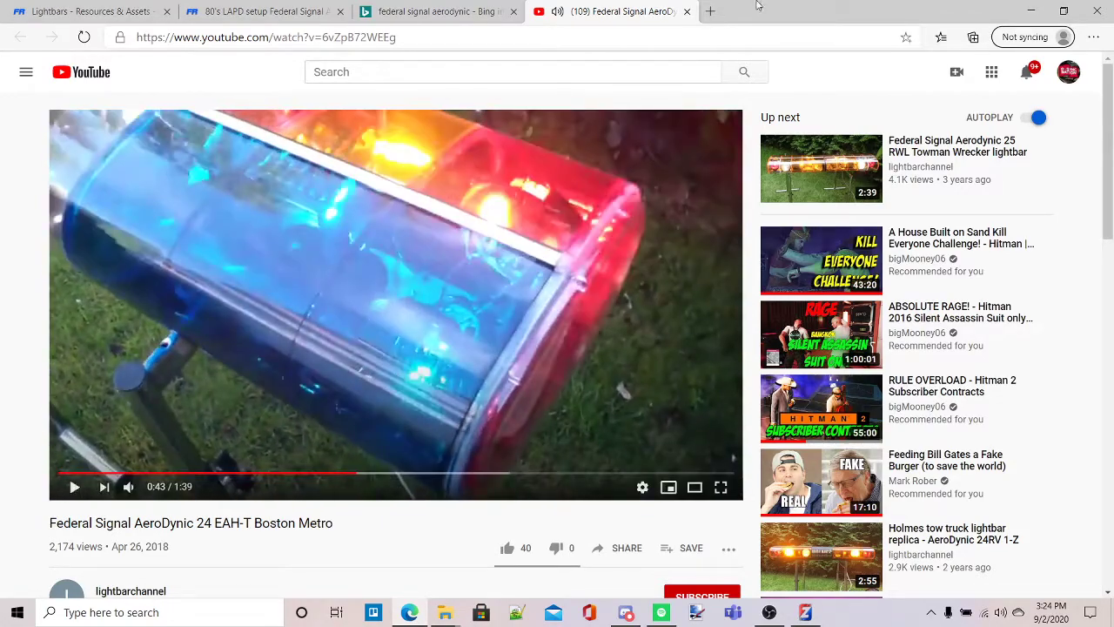
click(686, 11)
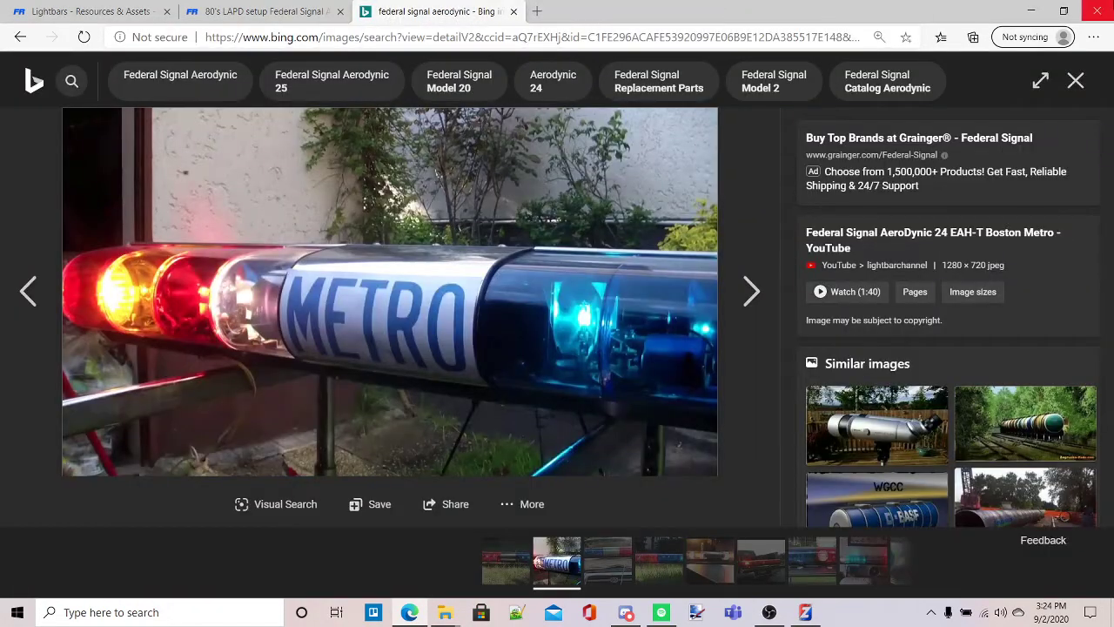
click(1034, 11)
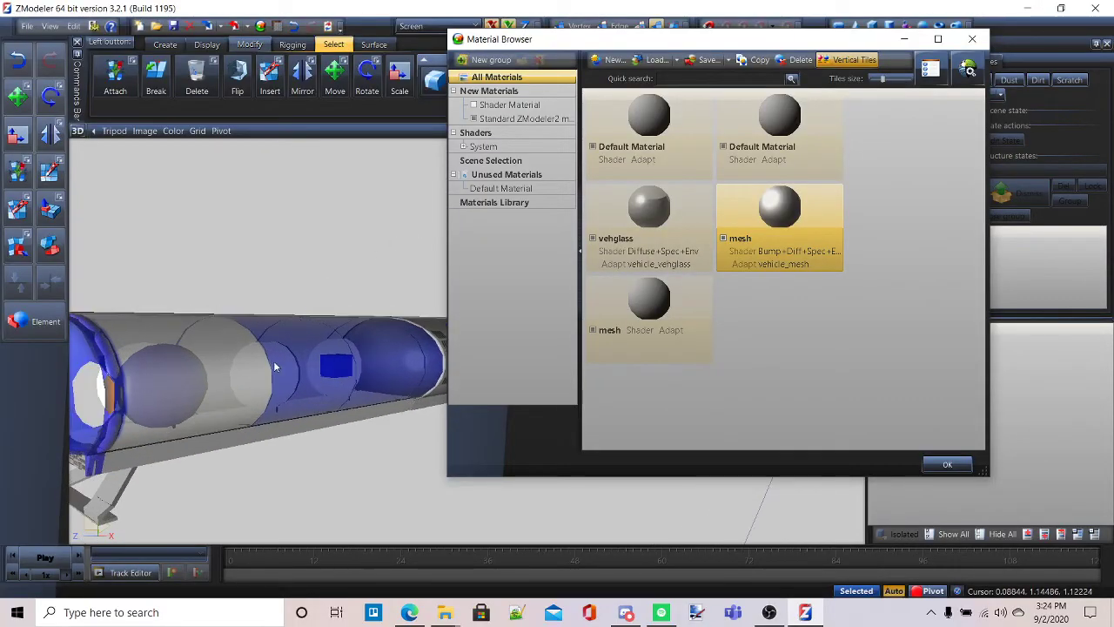
Step: Toggle the visibility of the unassigned mesh material to examine which lightbar parts use it
scroll(284, 365, down, 3)
middle_drag(285, 367, 263, 378)
middle_drag(268, 412, 278, 394)
scroll(279, 394, down, 2)
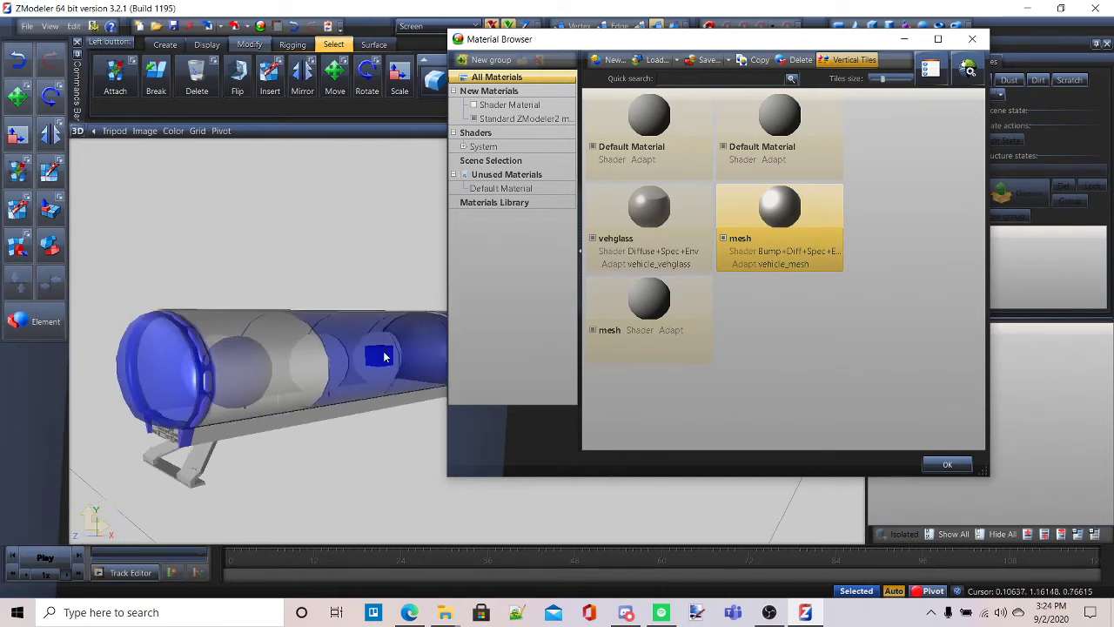
click(595, 330)
middle_drag(303, 363, 473, 339)
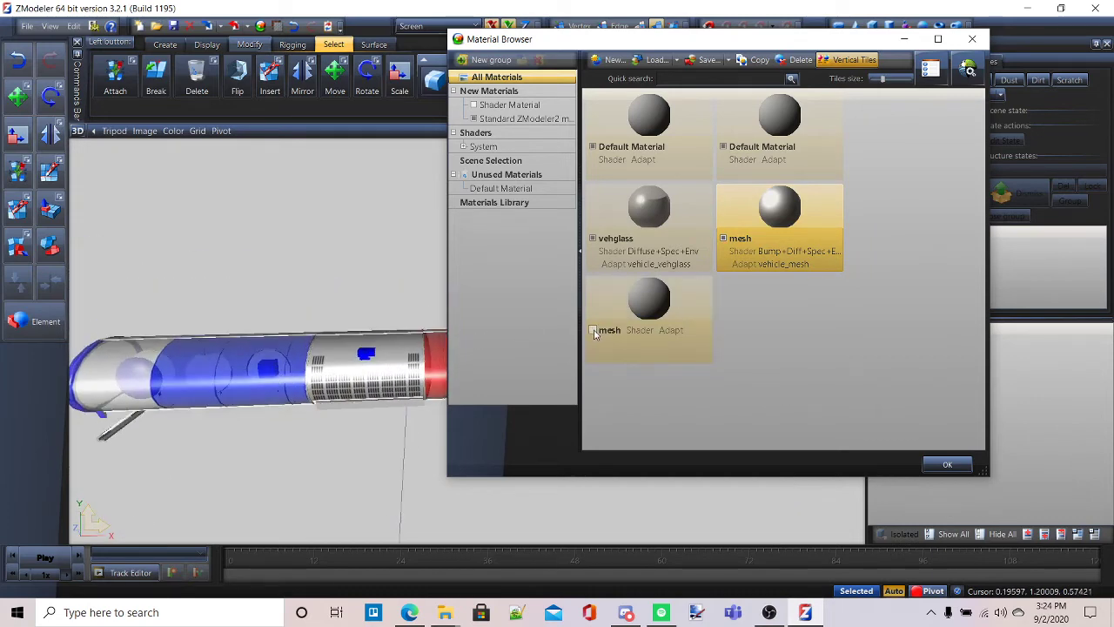
mouse_move(382, 339)
middle_down()
mouse_move(270, 343)
mouse_move(297, 330)
mouse_move(403, 342)
middle_up()
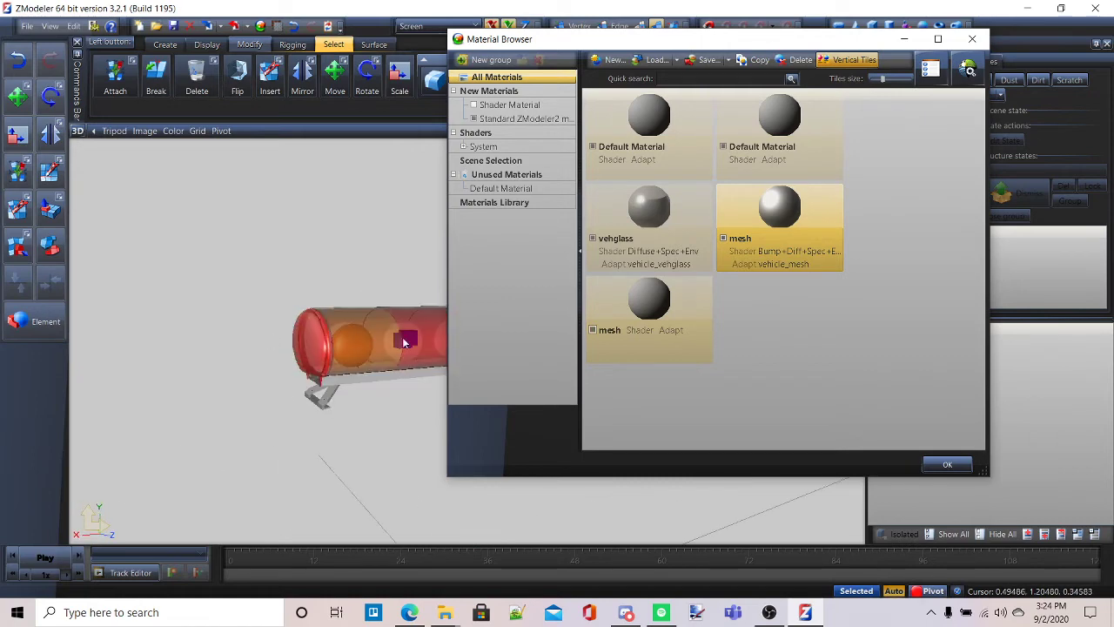
click(593, 332)
Step: Apply the GTAV vehicle generic shader vehicle_mesh to the unassigned mesh material
double_click(608, 308)
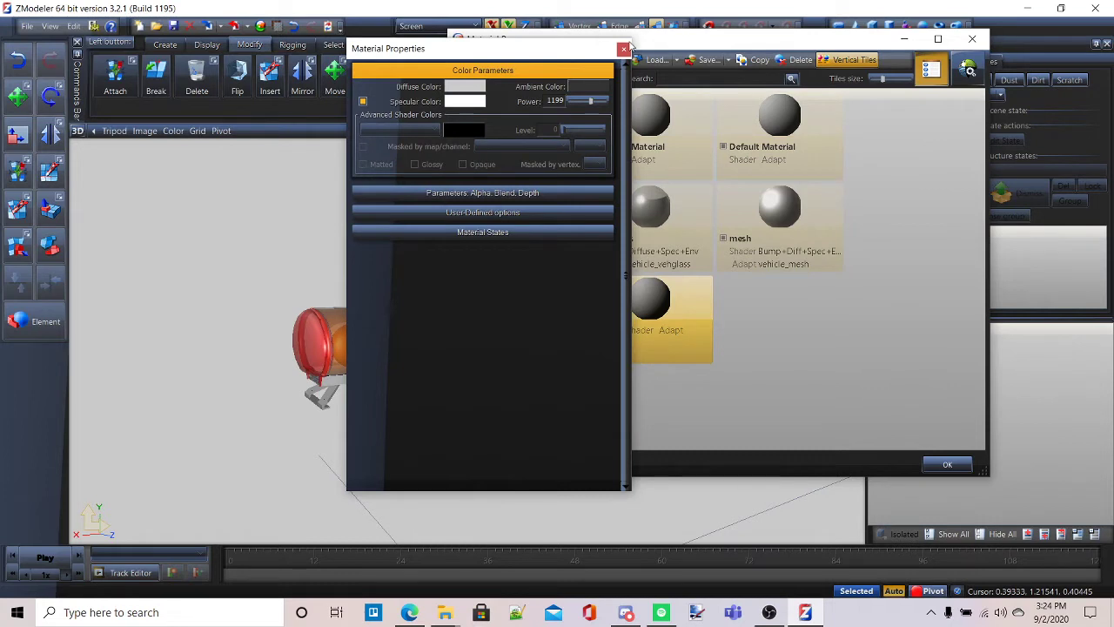
click(624, 50)
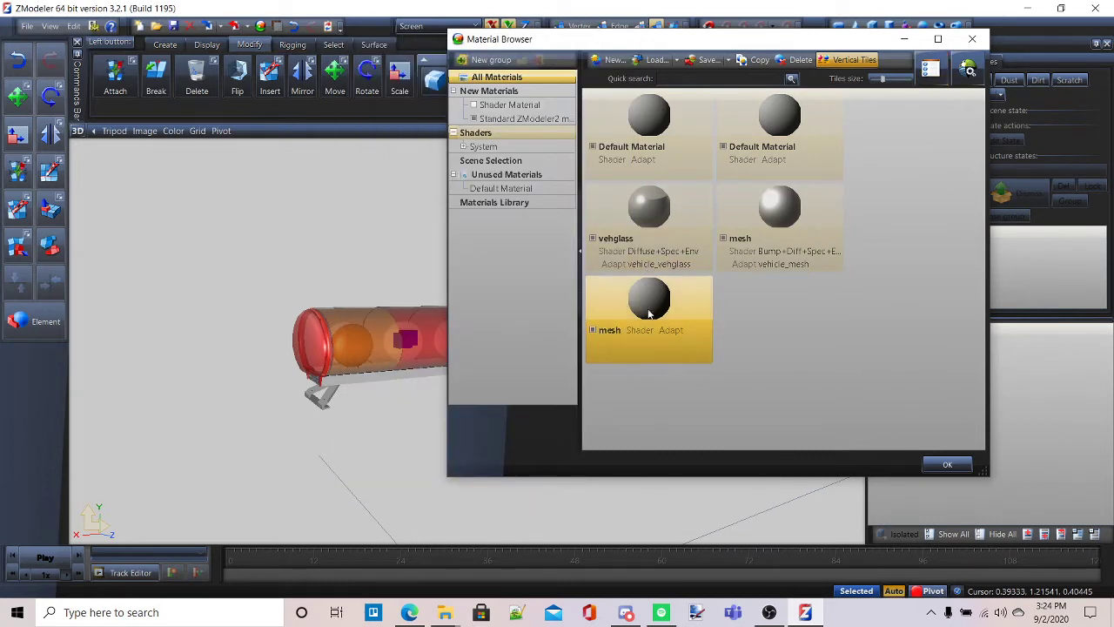
click(968, 68)
mouse_move(981, 112)
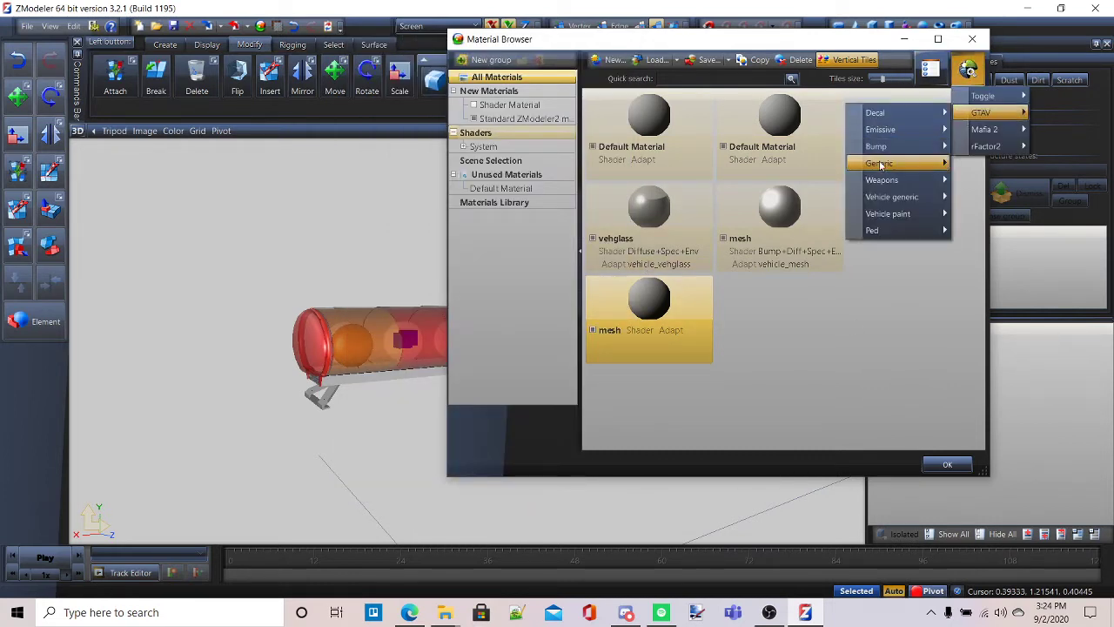
mouse_move(910, 193)
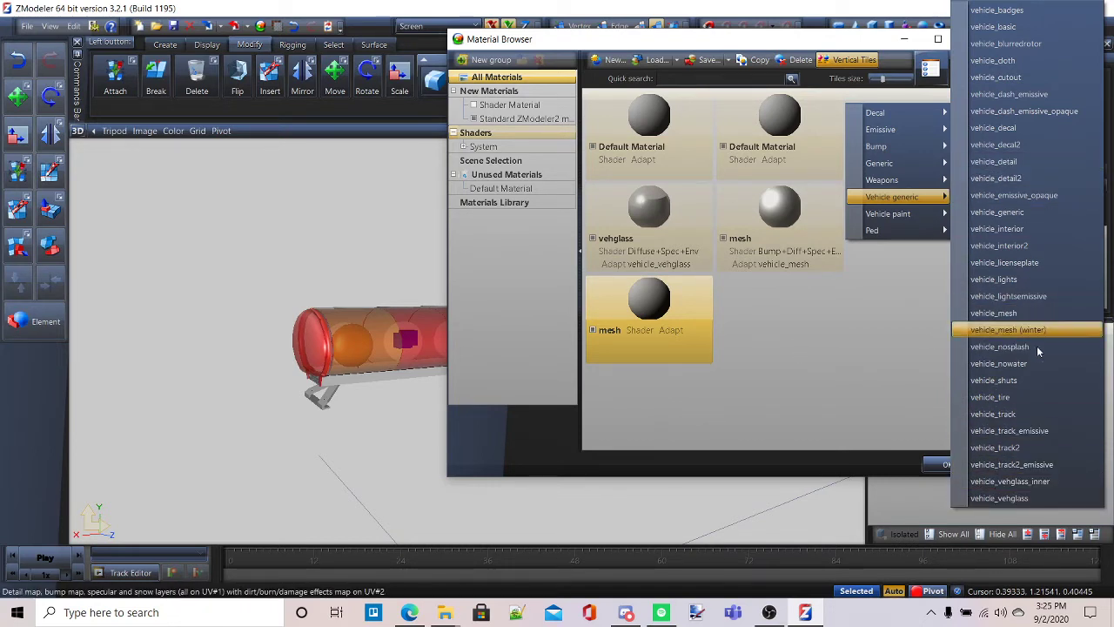
click(992, 312)
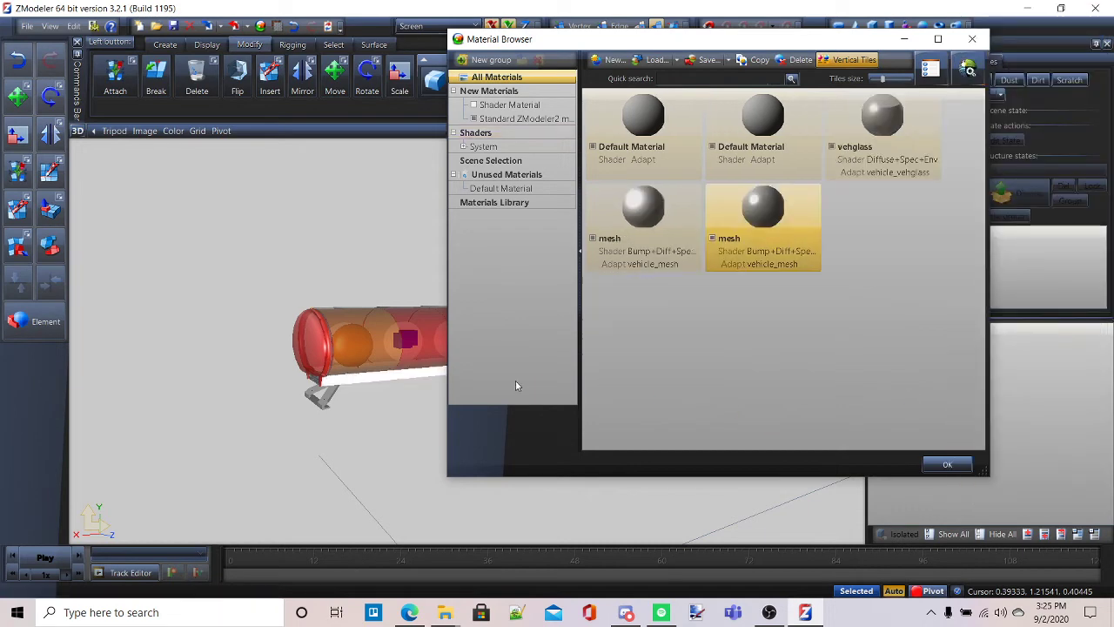
Step: Set the Detail texture map of the newly converted mesh material to chrome.png
double_click(757, 236)
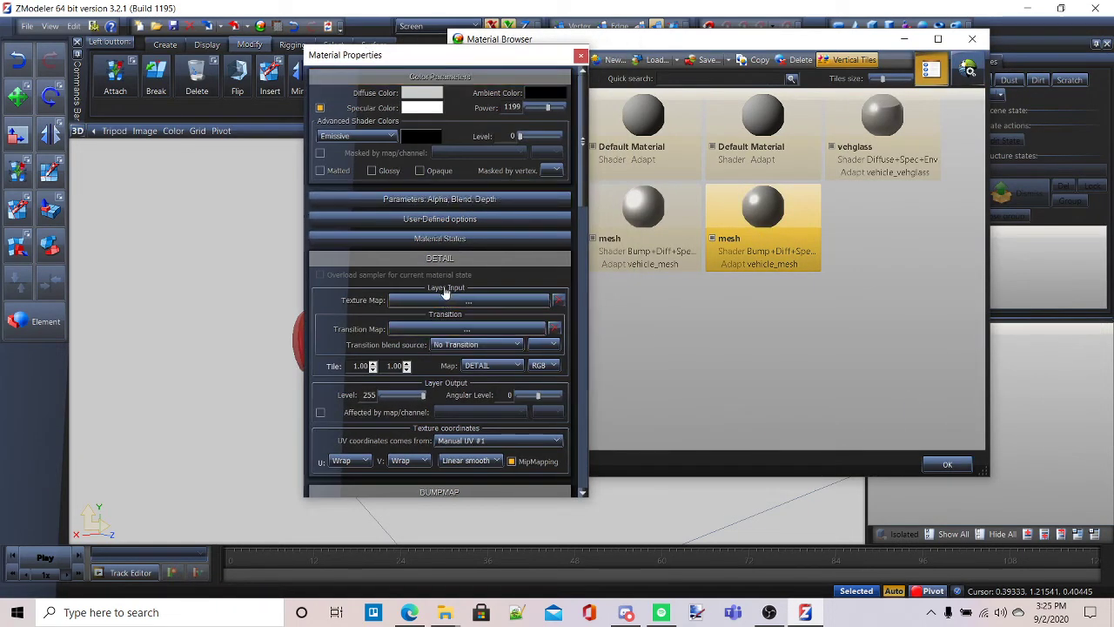
click(447, 299)
click(470, 434)
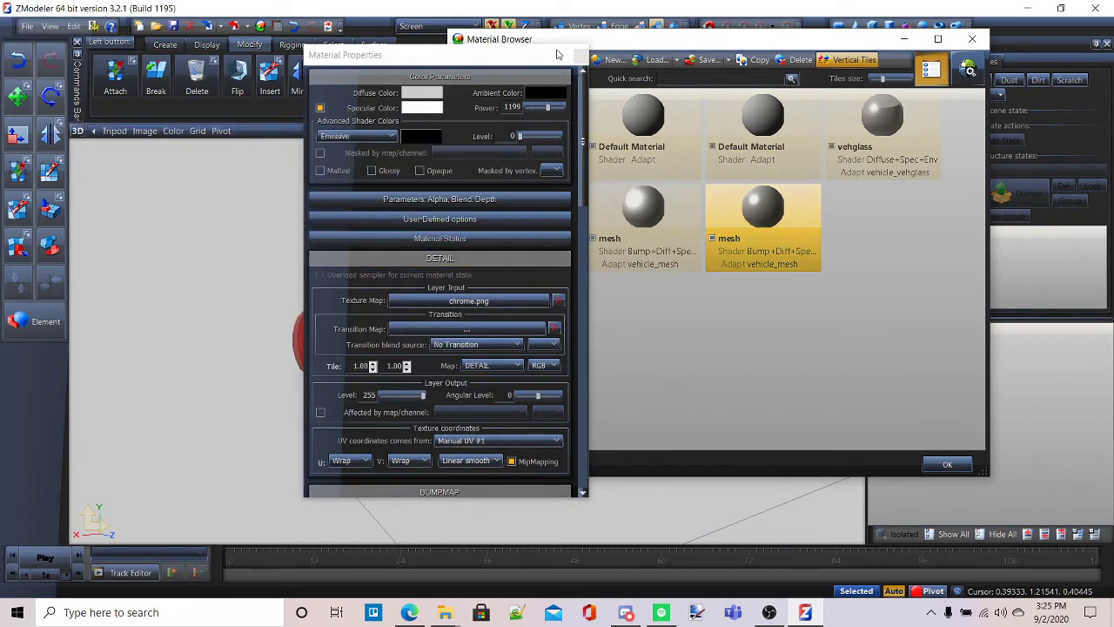
click(581, 55)
middle_drag(221, 288, 359, 277)
Step: Switch to Edge, check the Boston Metro lightbar picture, close it back to the image results and return to ZModeler
click(411, 613)
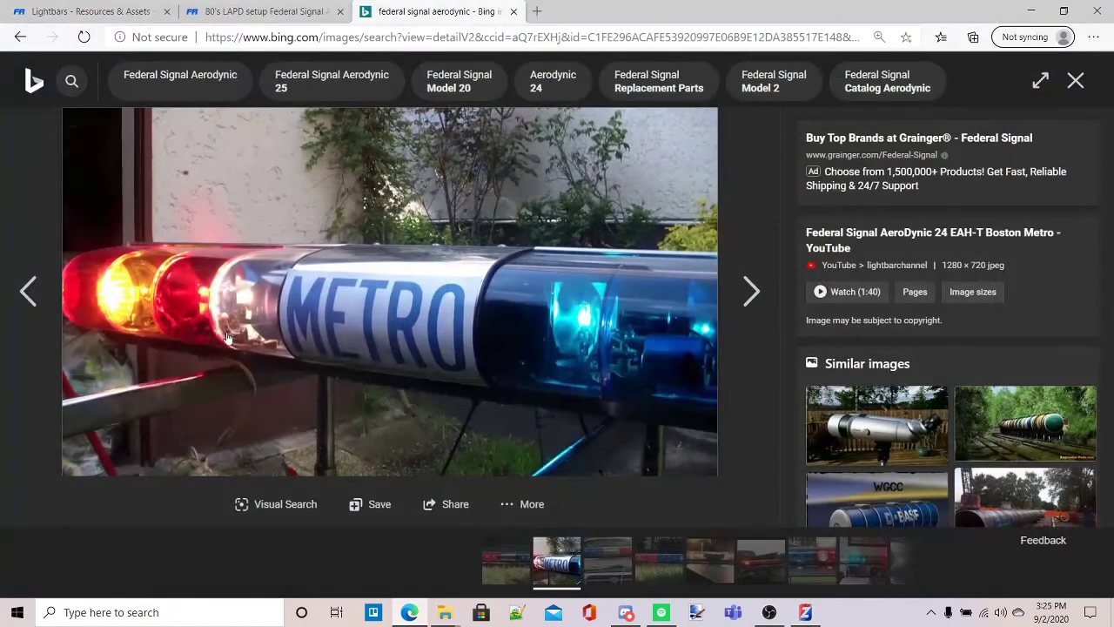
click(261, 11)
click(412, 11)
click(1075, 81)
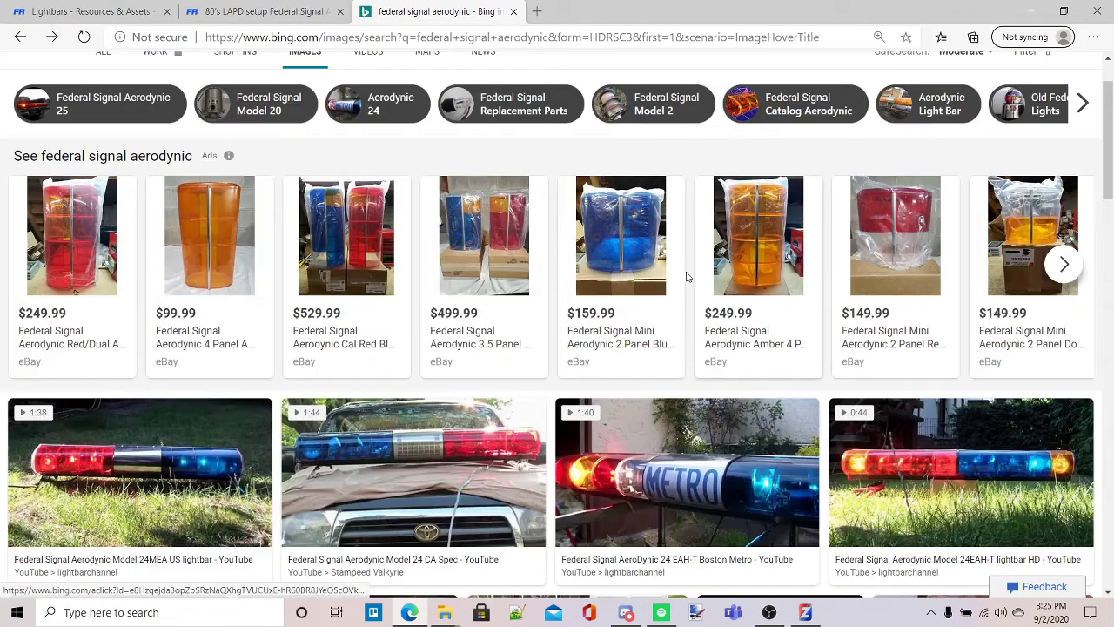
click(1031, 11)
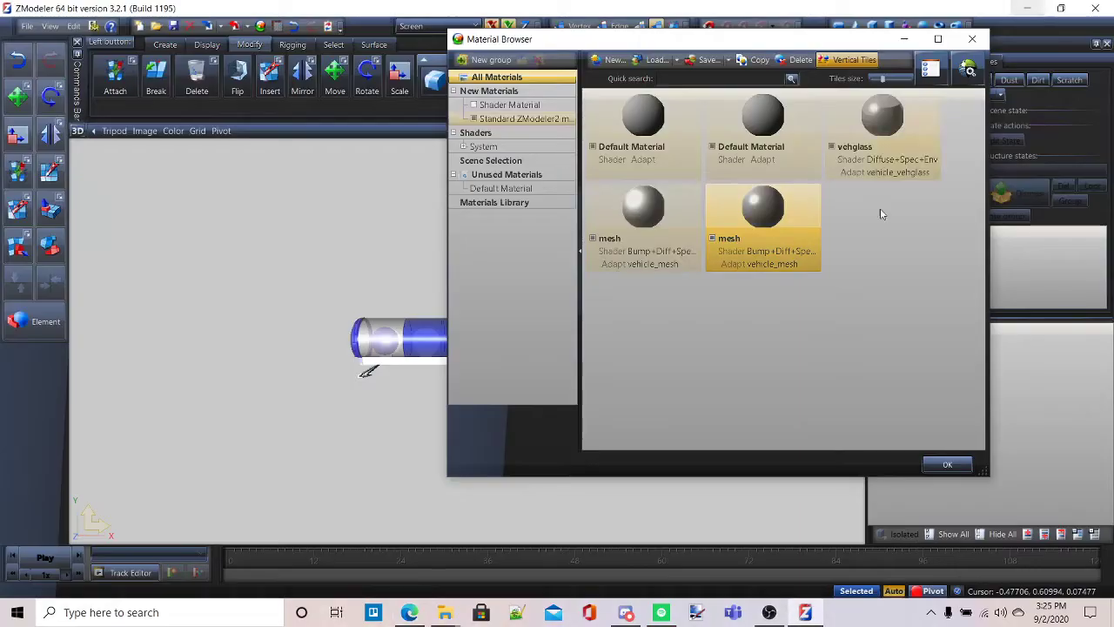
Step: Change the newly converted mesh material's Detail texture map to emerglights.png
double_click(746, 202)
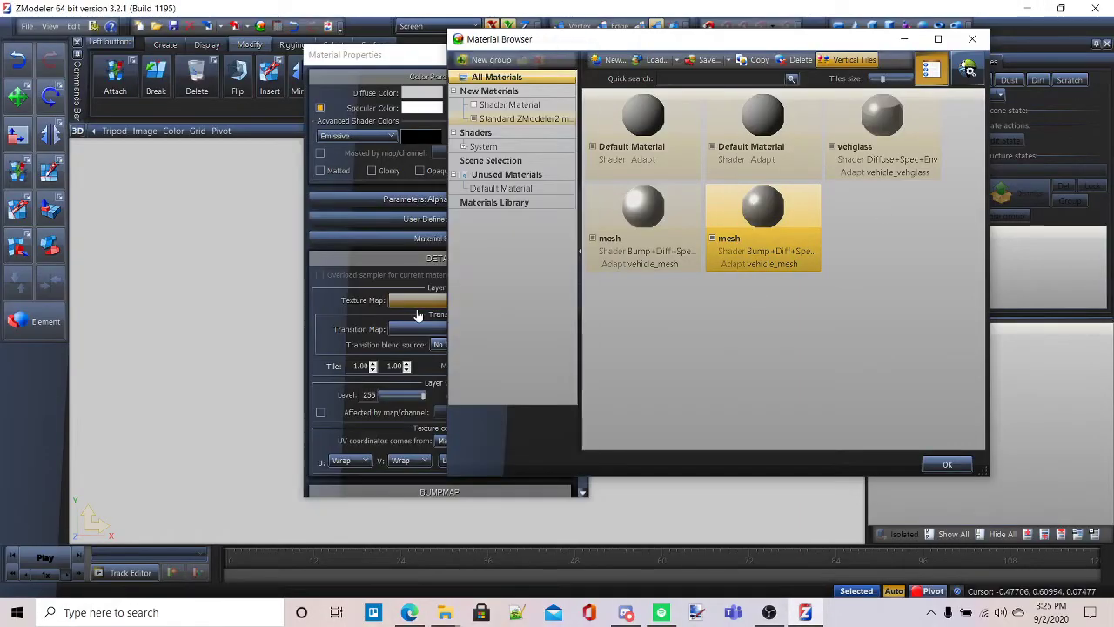
click(476, 315)
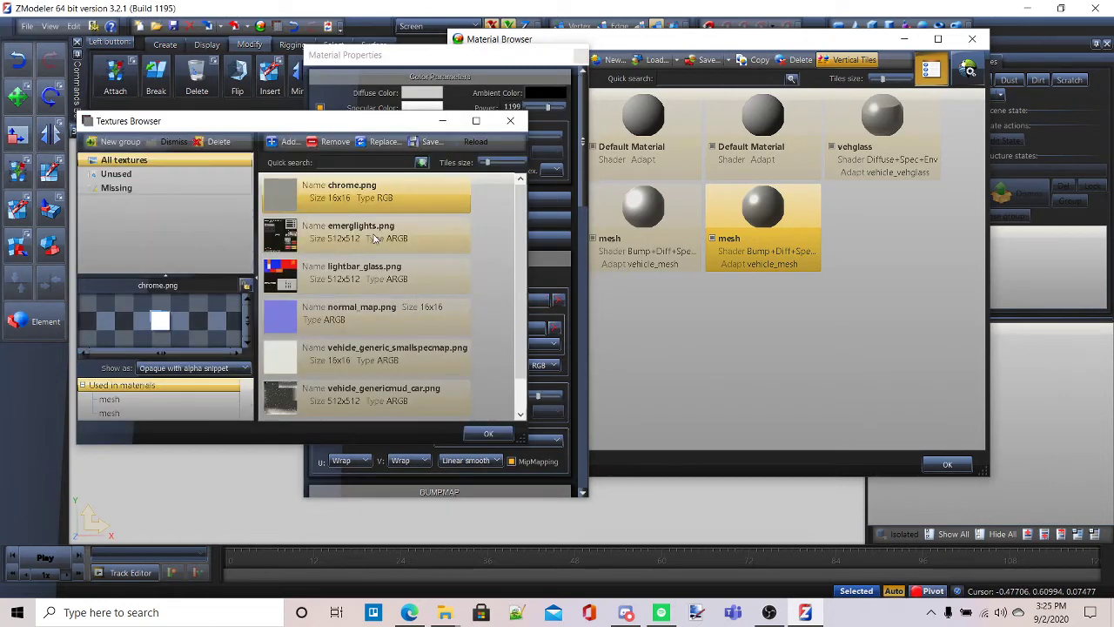
scroll(374, 237, down, 1)
scroll(369, 307, up, 1)
click(342, 236)
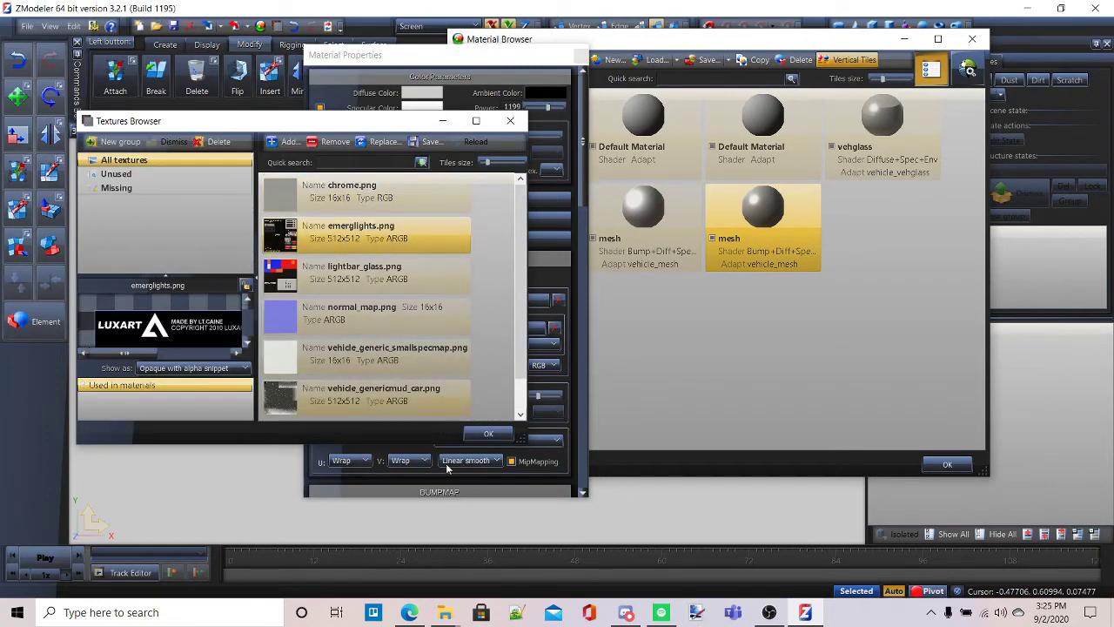
click(488, 433)
click(582, 56)
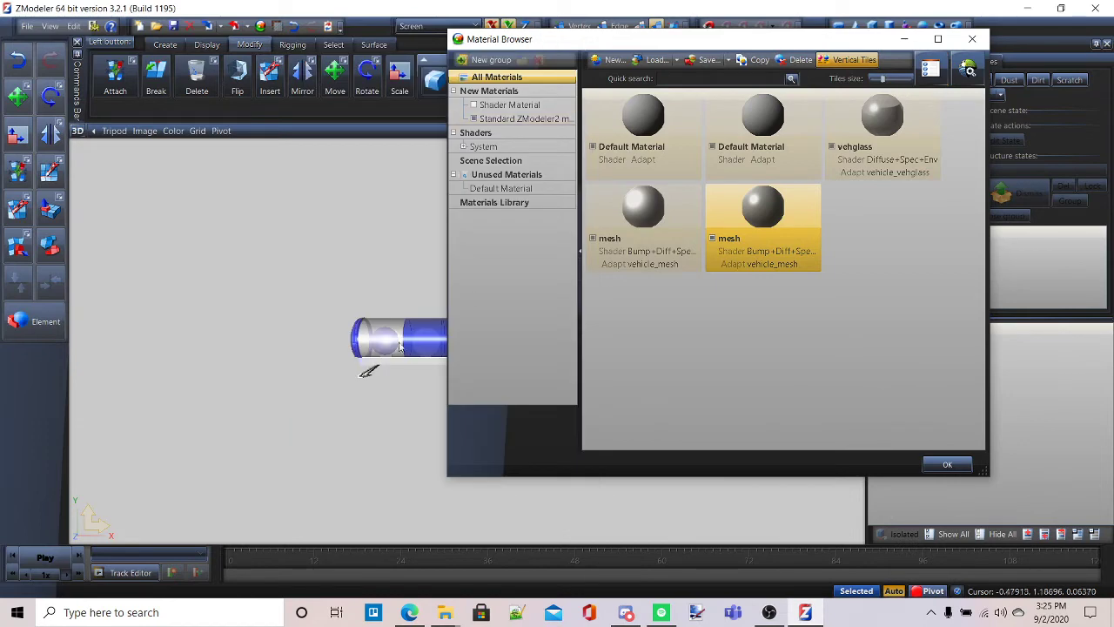
middle_drag(407, 343, 311, 355)
scroll(310, 354, up, 2)
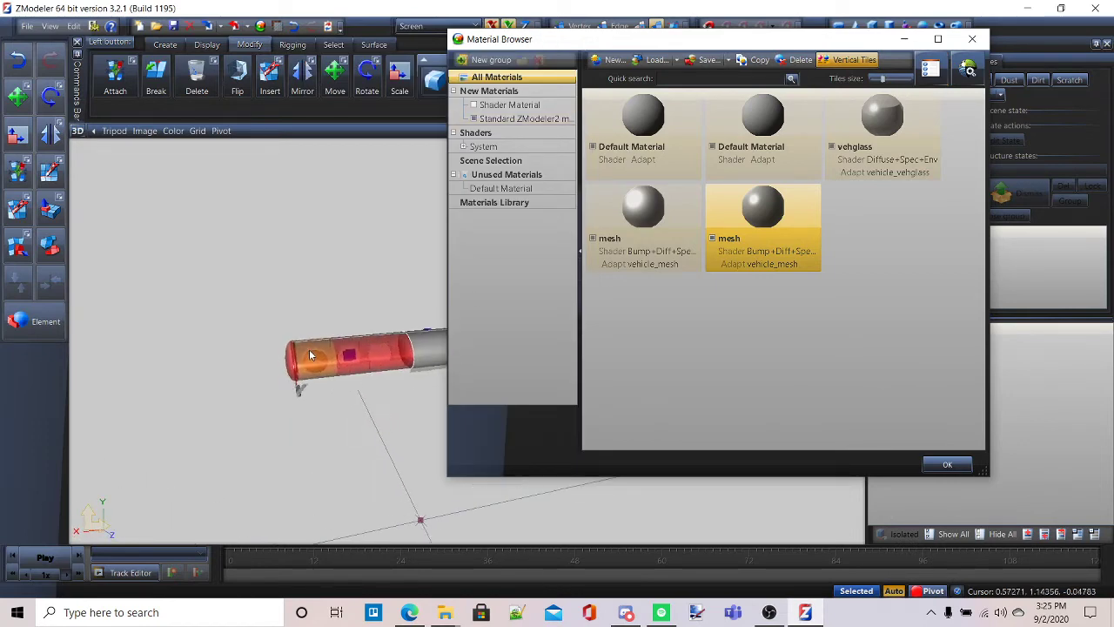
Step: Set the diffuse and specular colors of the newly converted mesh material to black
double_click(744, 229)
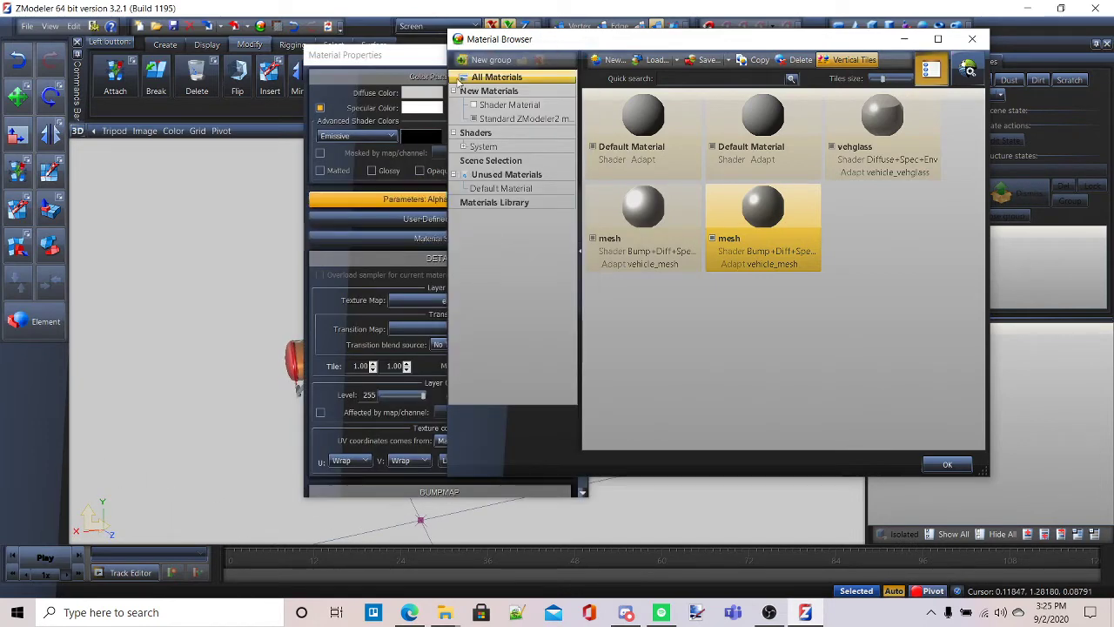
click(423, 94)
click(287, 277)
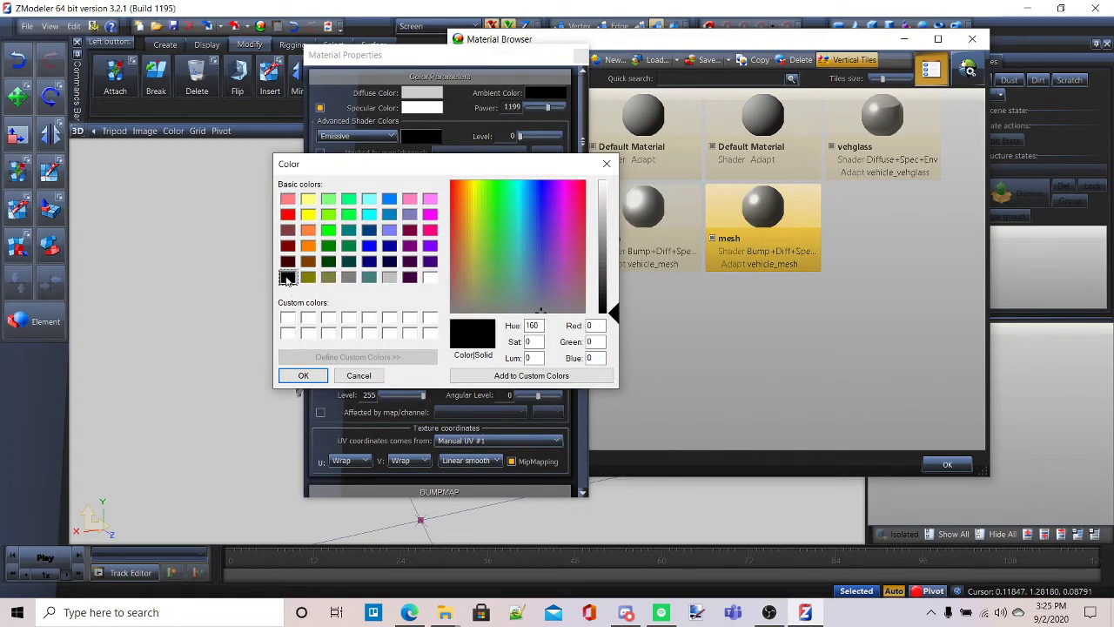
click(290, 378)
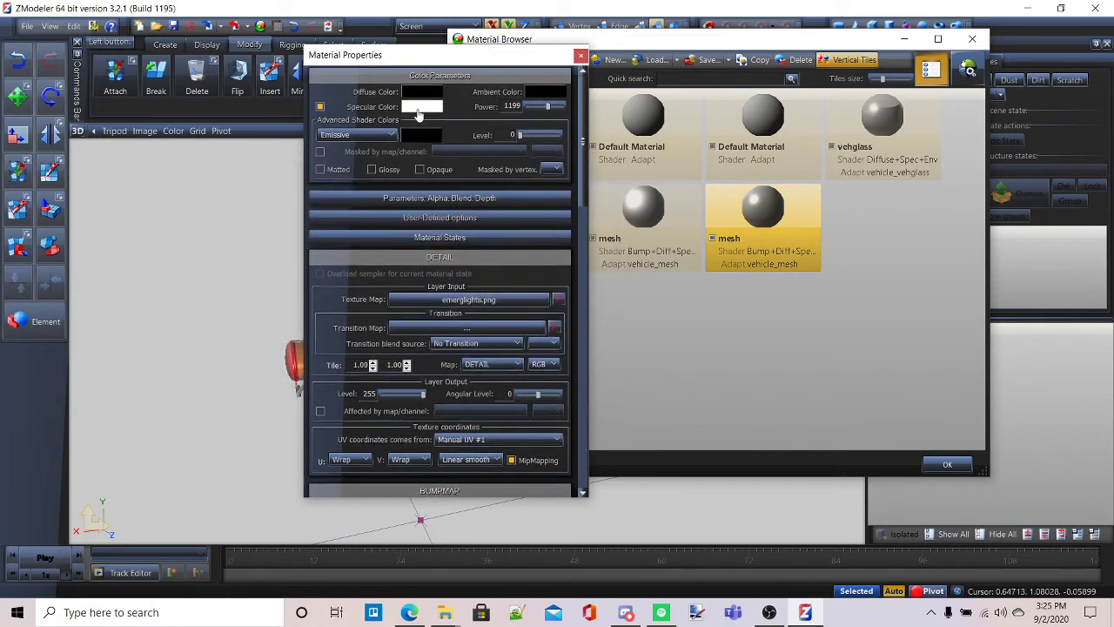
click(423, 107)
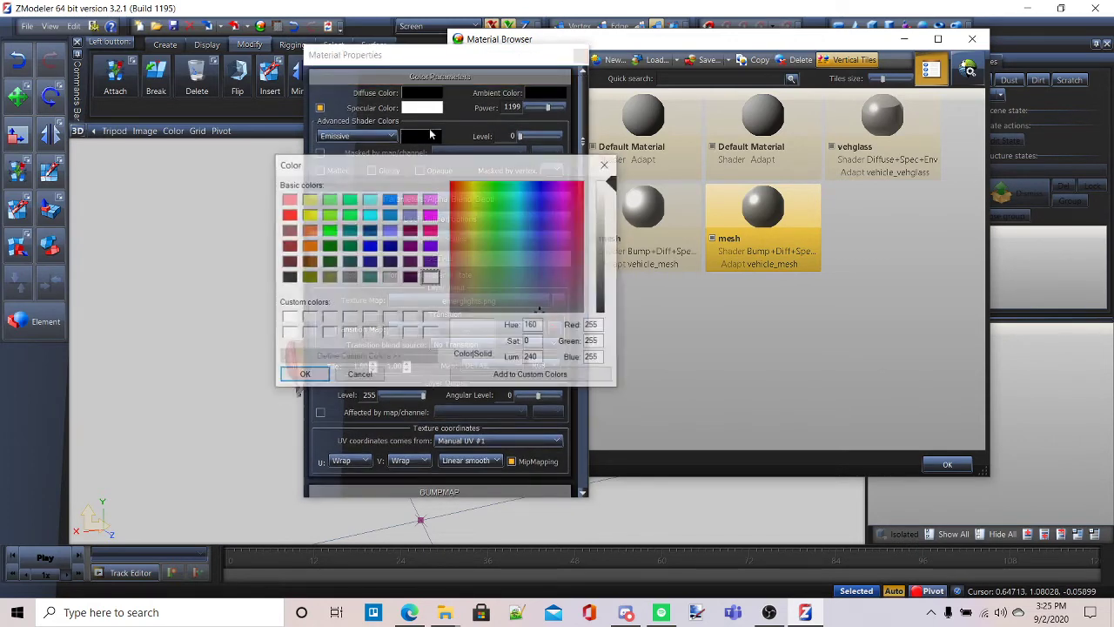
click(288, 276)
click(301, 372)
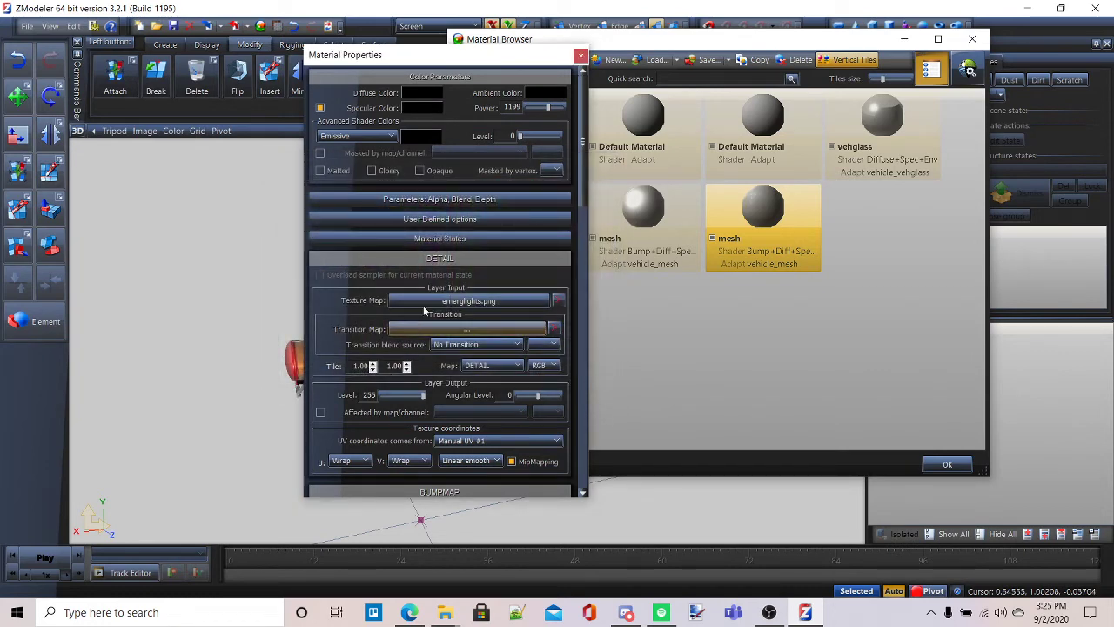
Step: Assign chrome.png in the Detail layer of the black mesh material and close its properties
click(390, 325)
click(370, 186)
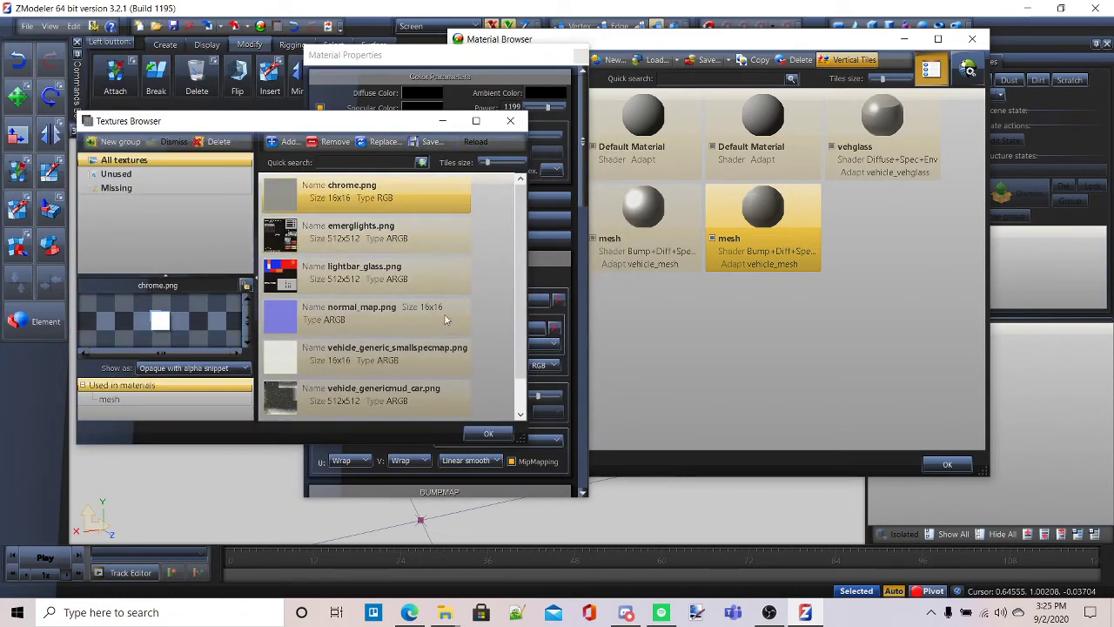
click(476, 435)
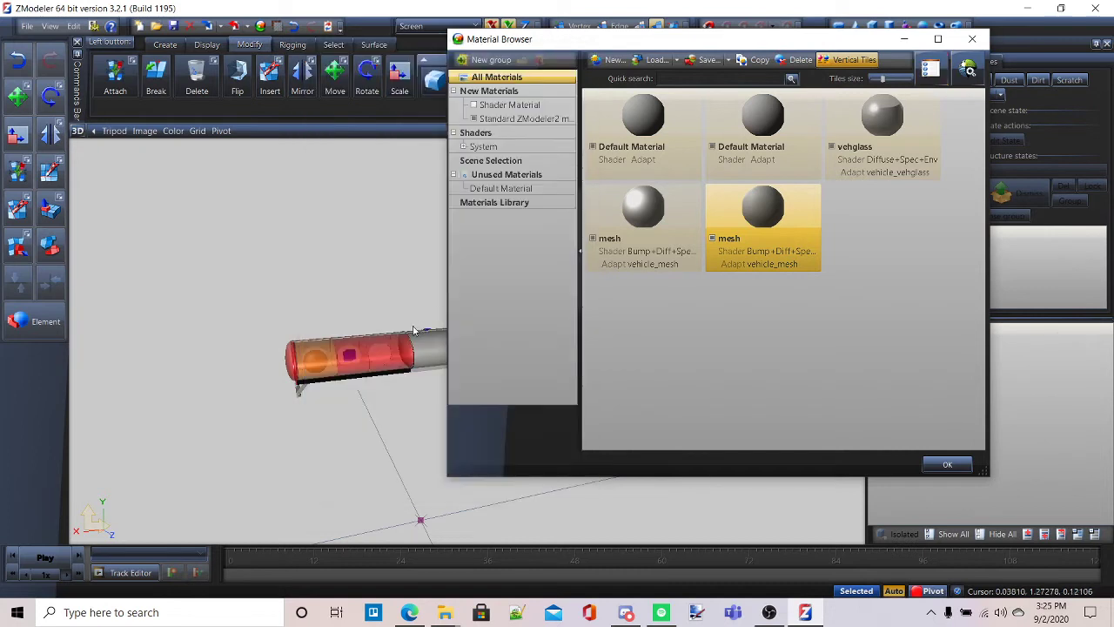
Step: Examine the whole lightbar, browse the Federal Signal Aerodynic image results in Edge for reference and return to ZModeler
middle_drag(368, 319, 336, 346)
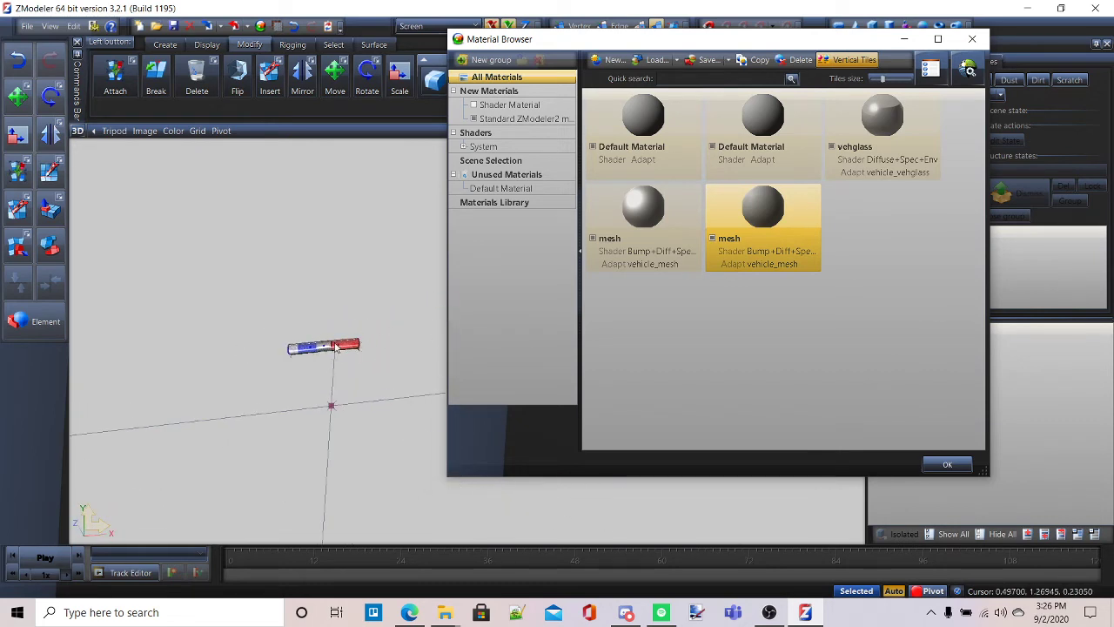
scroll(334, 339, up, 8)
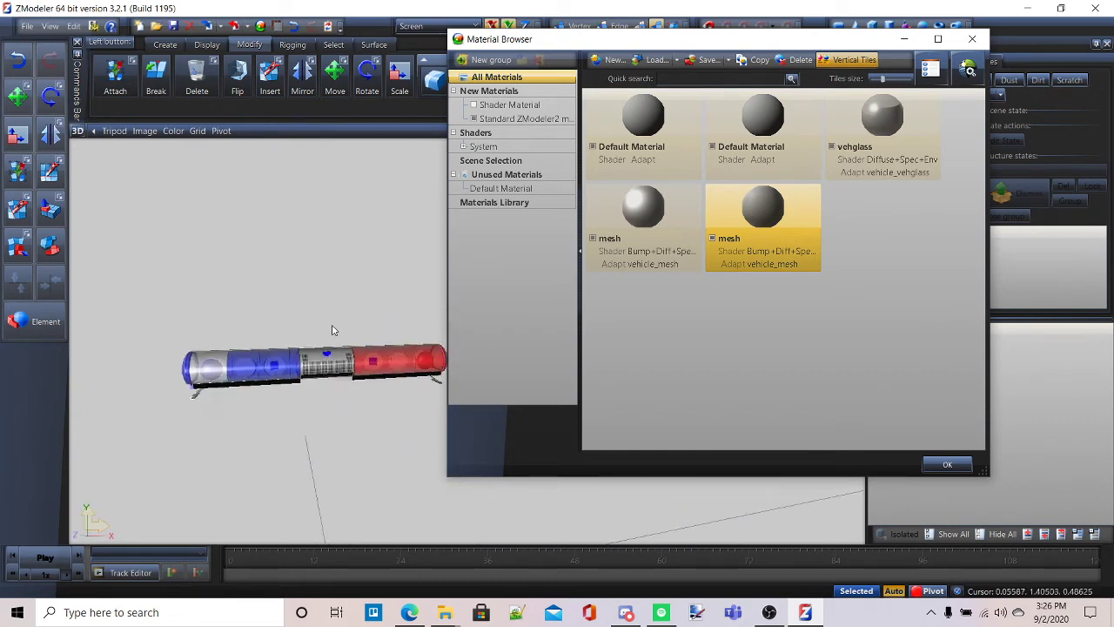
scroll(332, 329, up, 2)
click(422, 621)
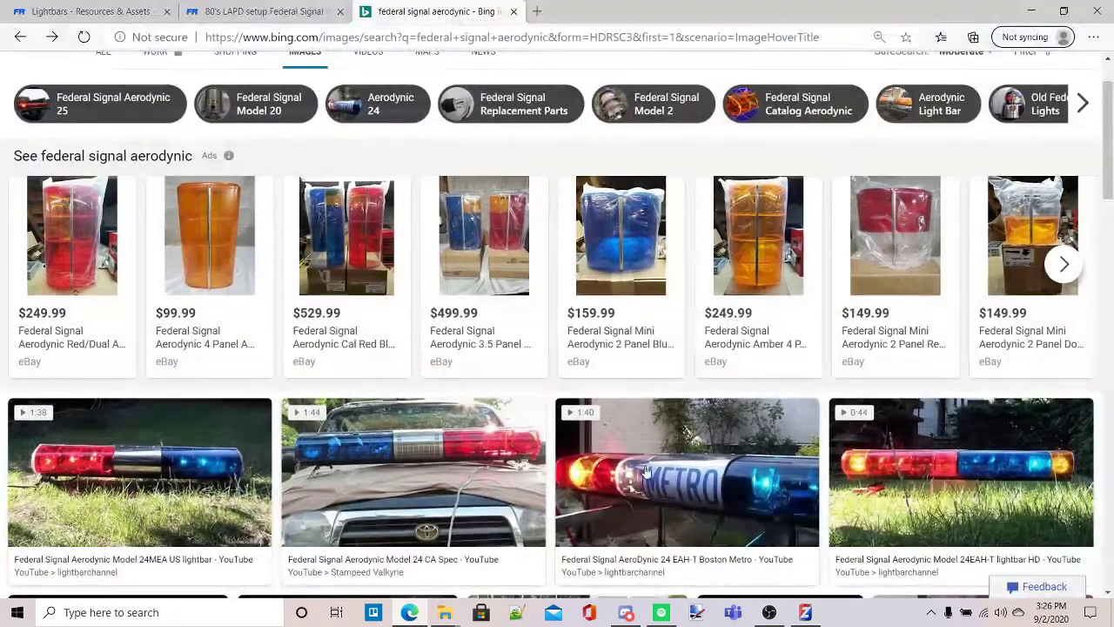
scroll(165, 483, down, 5)
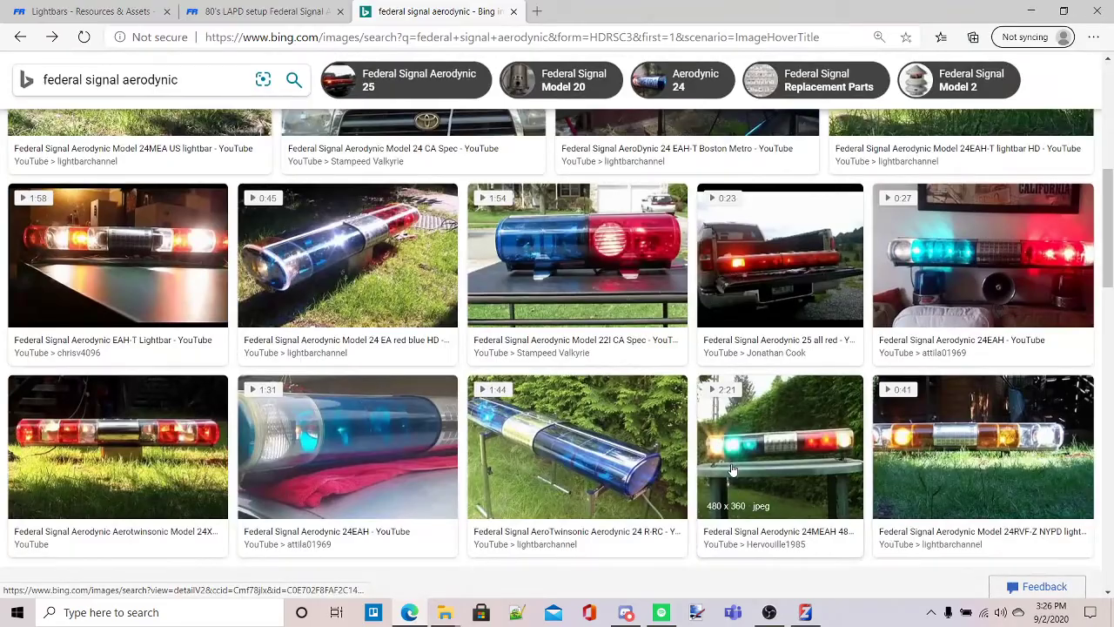
click(1030, 10)
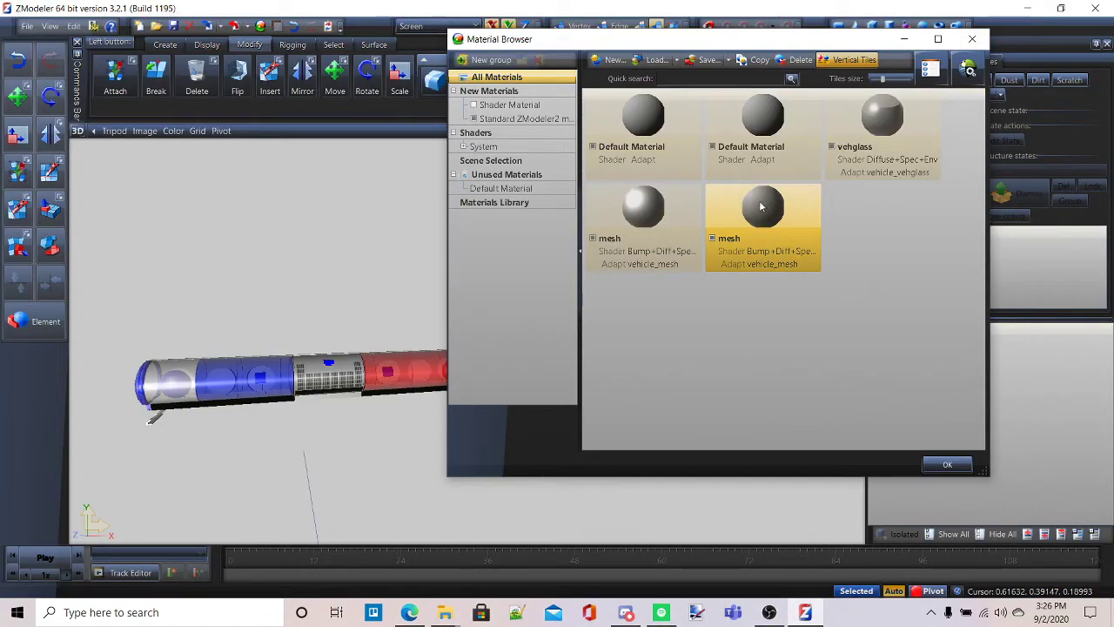
Step: Rename the vehglass material as rotater_glass and the first mesh material as lightbar_inner
click(855, 158)
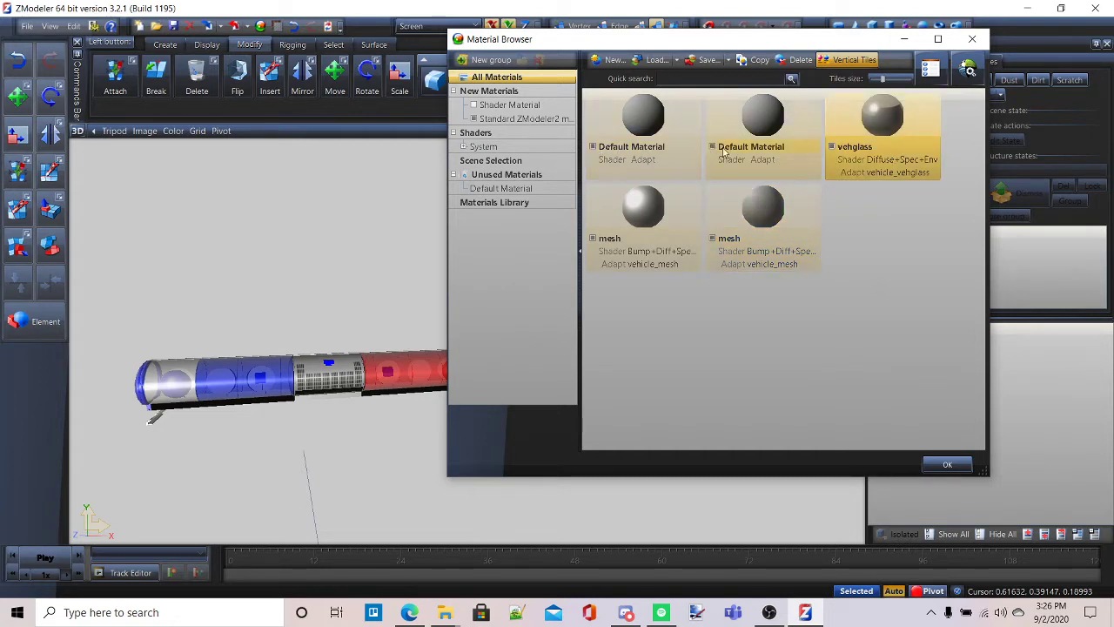
click(866, 146)
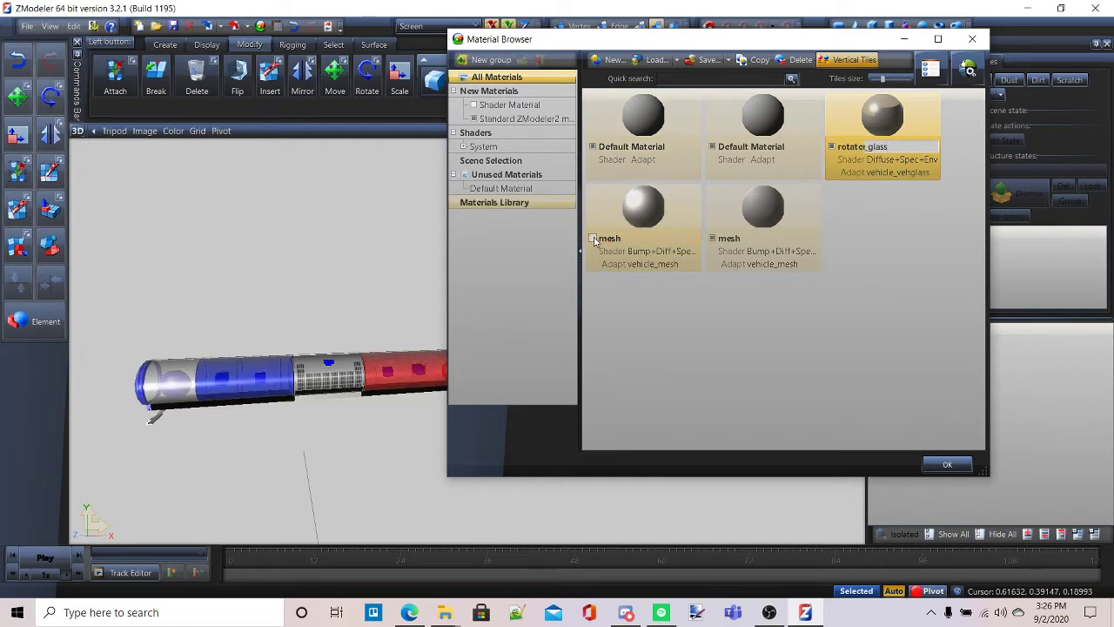
key(Return)
double_click(632, 241)
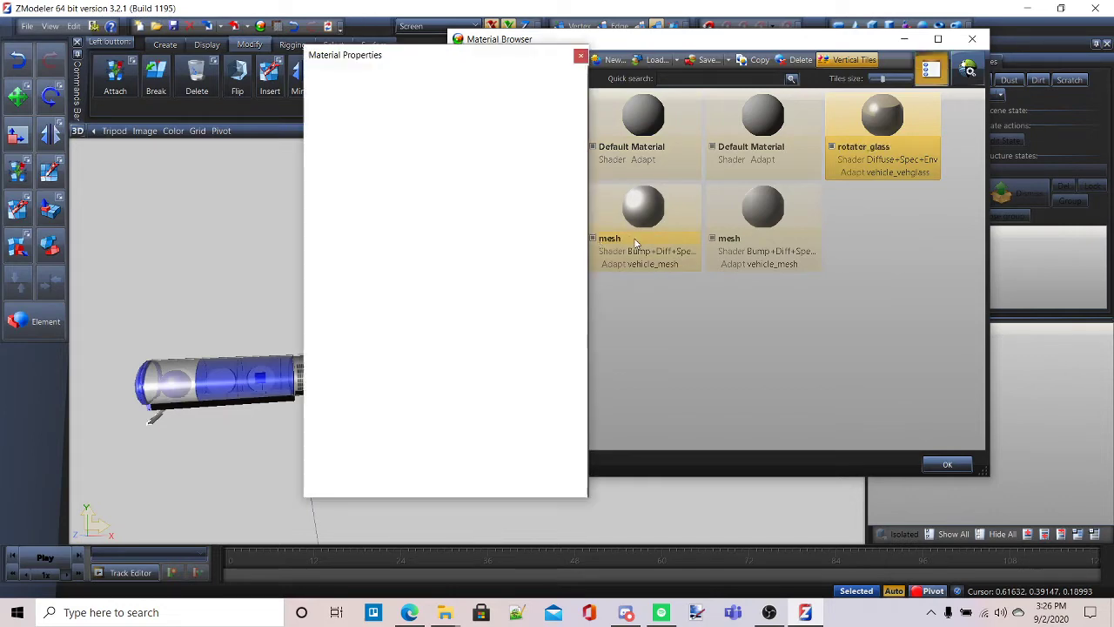
click(580, 57)
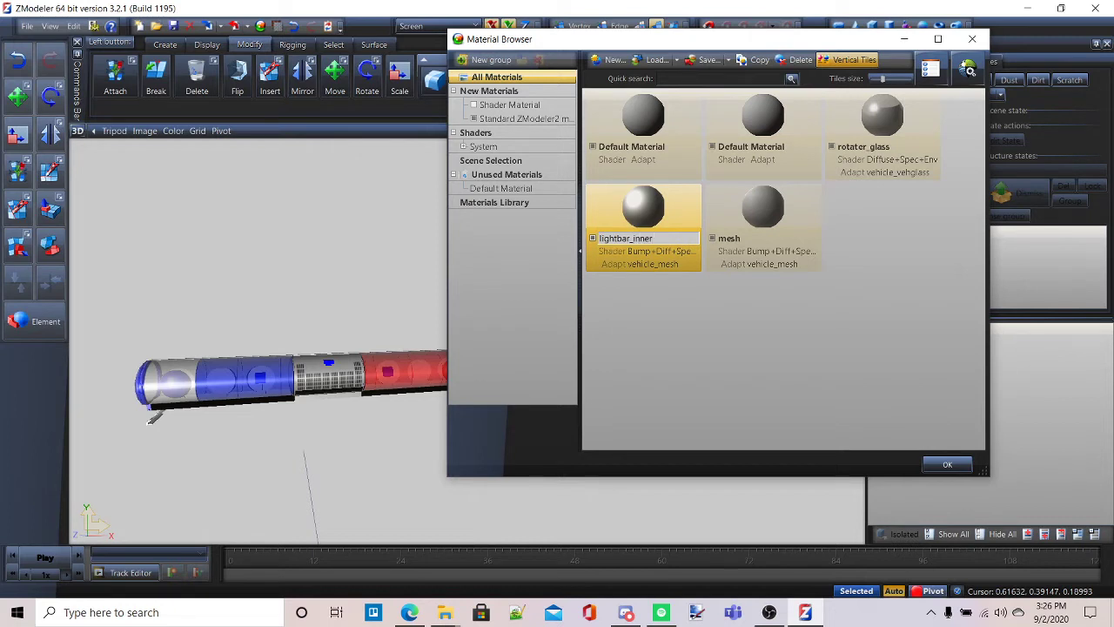
Step: Rename the remaining black mesh material as lightbar_outer and close the Material Browser
click(748, 238)
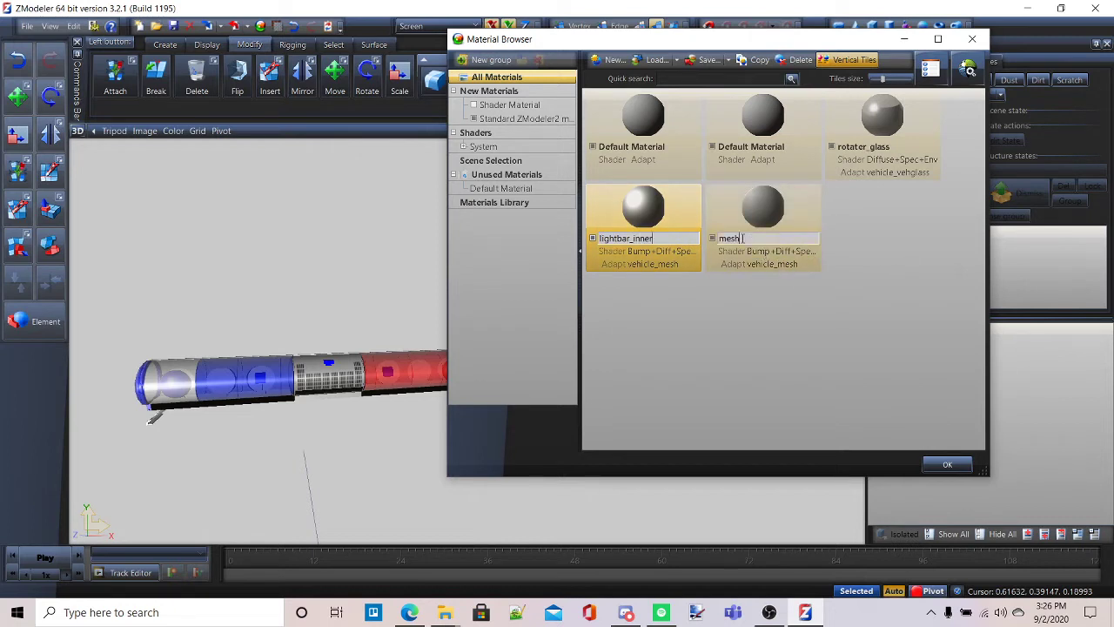
drag(746, 239, 697, 240)
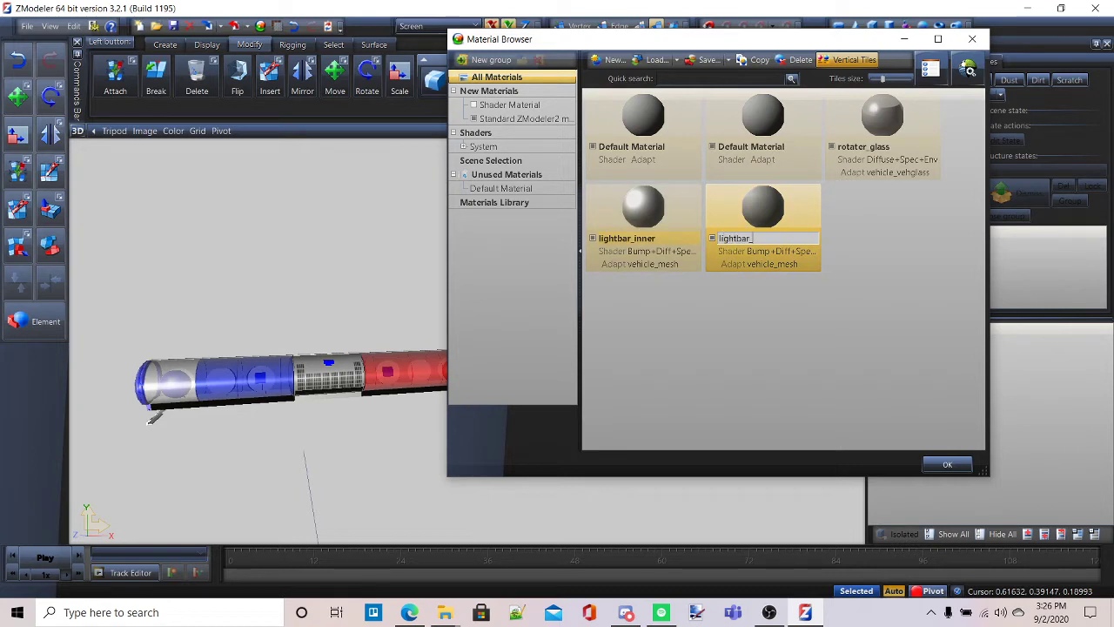
key(Return)
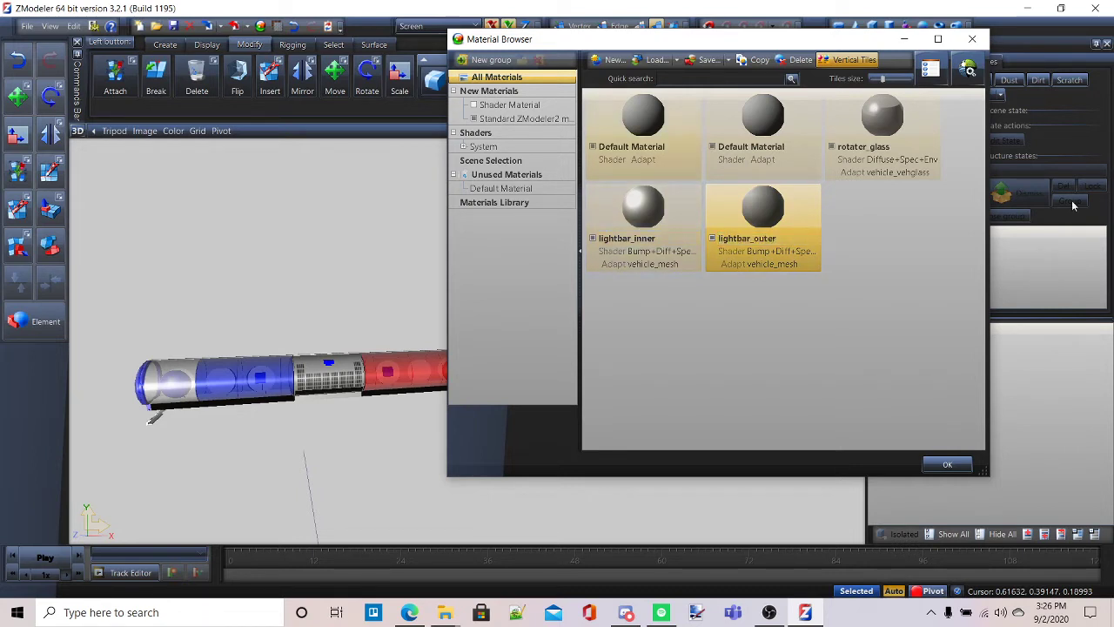
click(947, 464)
middle_drag(253, 435, 165, 357)
scroll(182, 354, up, 4)
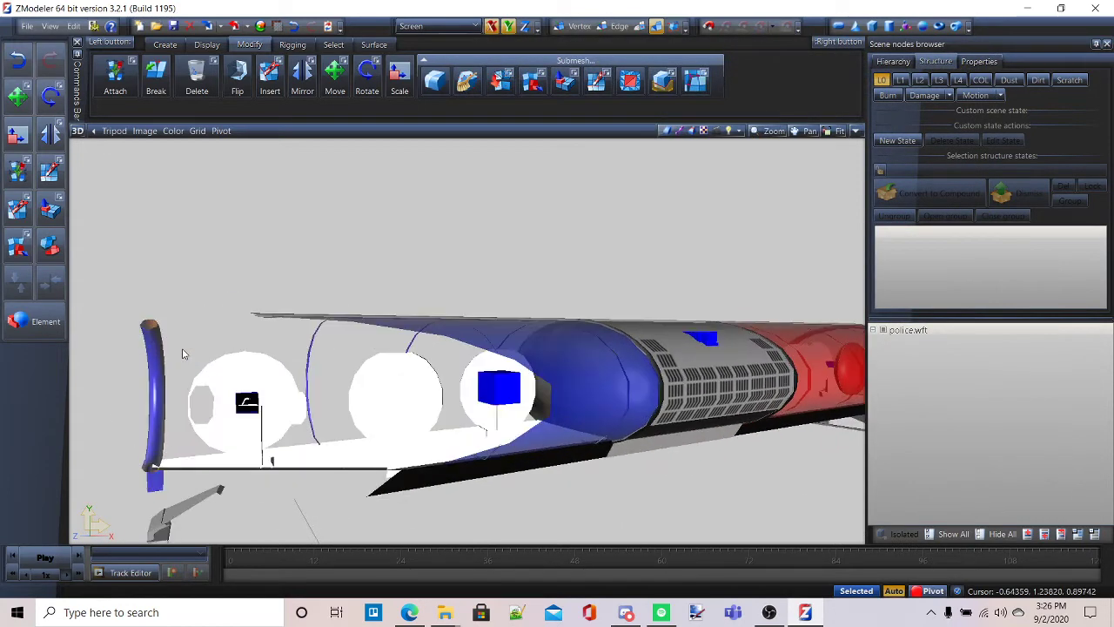
Step: Expand the police.wft node hierarchy down to the parts grouped under misc_h
scroll(181, 353, down, 3)
middle_drag(352, 418, 464, 425)
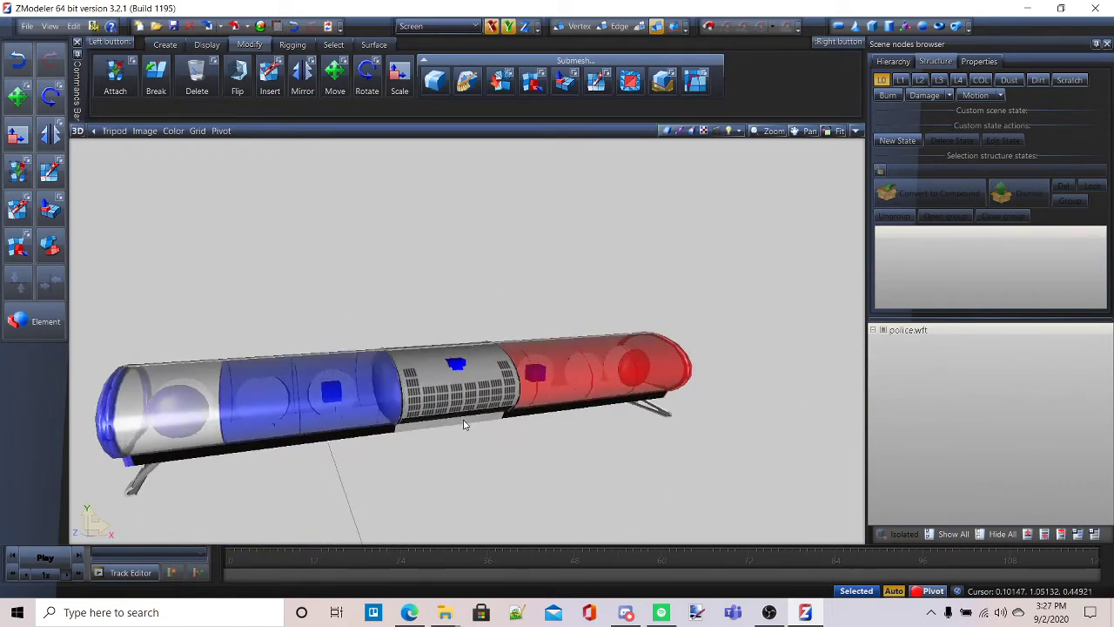
click(913, 65)
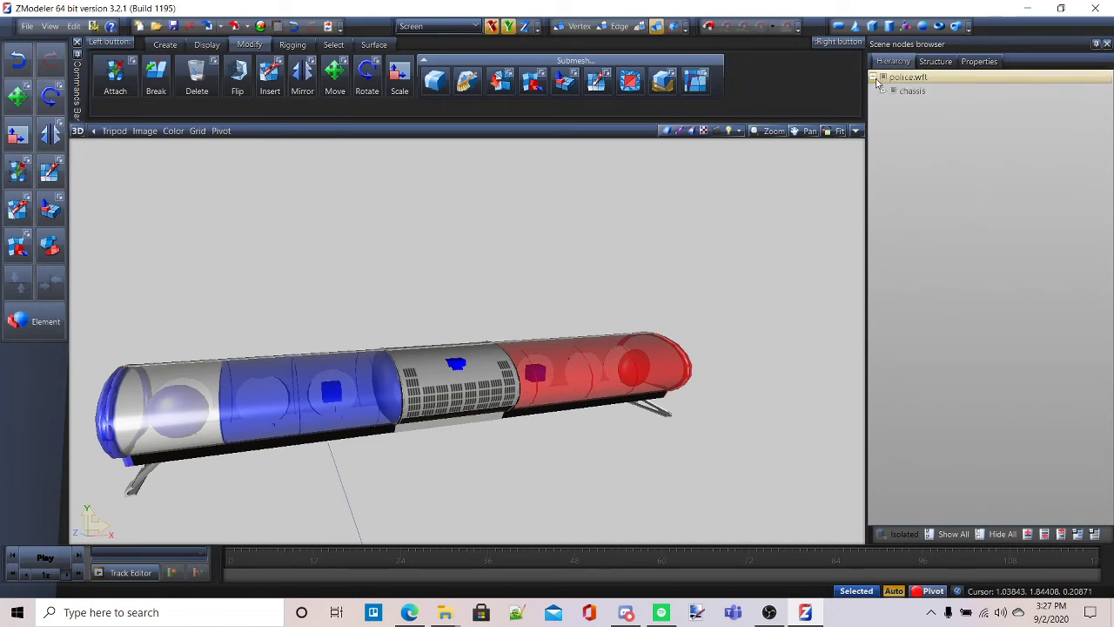
click(882, 90)
click(891, 105)
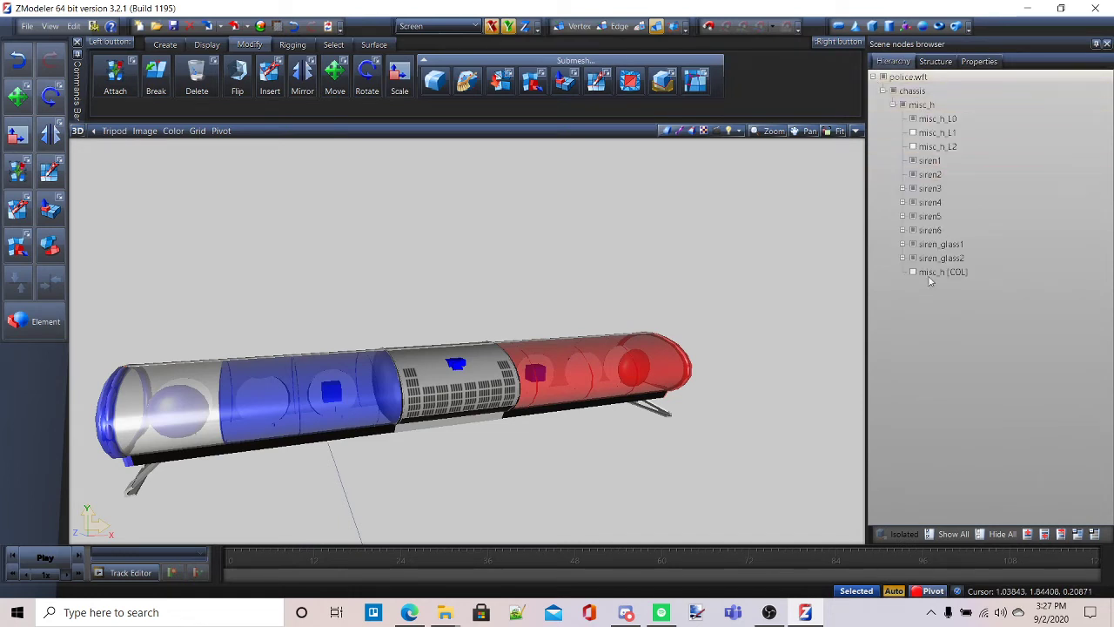
scroll(466, 382, down, 2)
scroll(465, 383, up, 2)
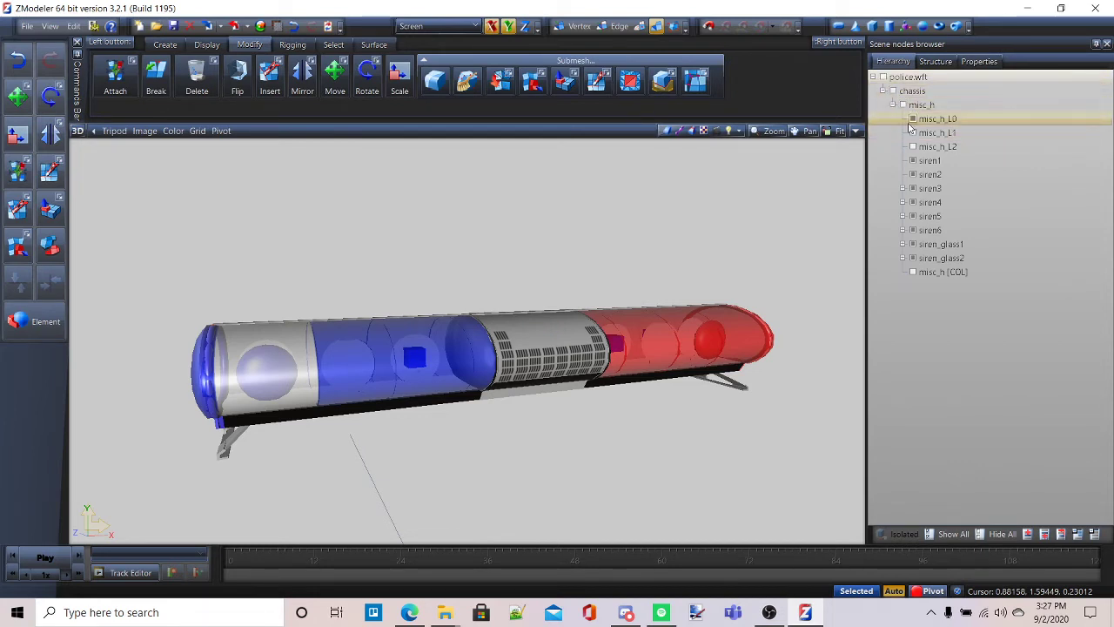
Step: Unlink the misc_h_L0 mesh from its misc_h parent
click(912, 118)
click(912, 119)
right_click(954, 123)
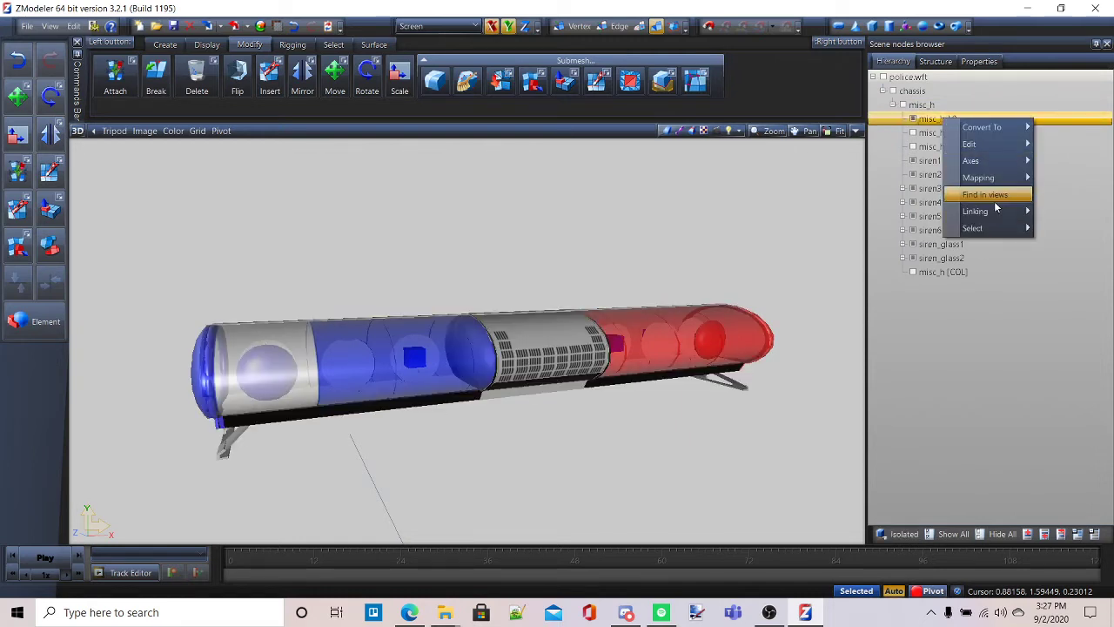
mouse_move(983, 210)
click(1065, 211)
Step: Hide all nodes, show only the siren1 to siren6 dummies, and expand siren3 to siren6 to list their meshes
click(911, 119)
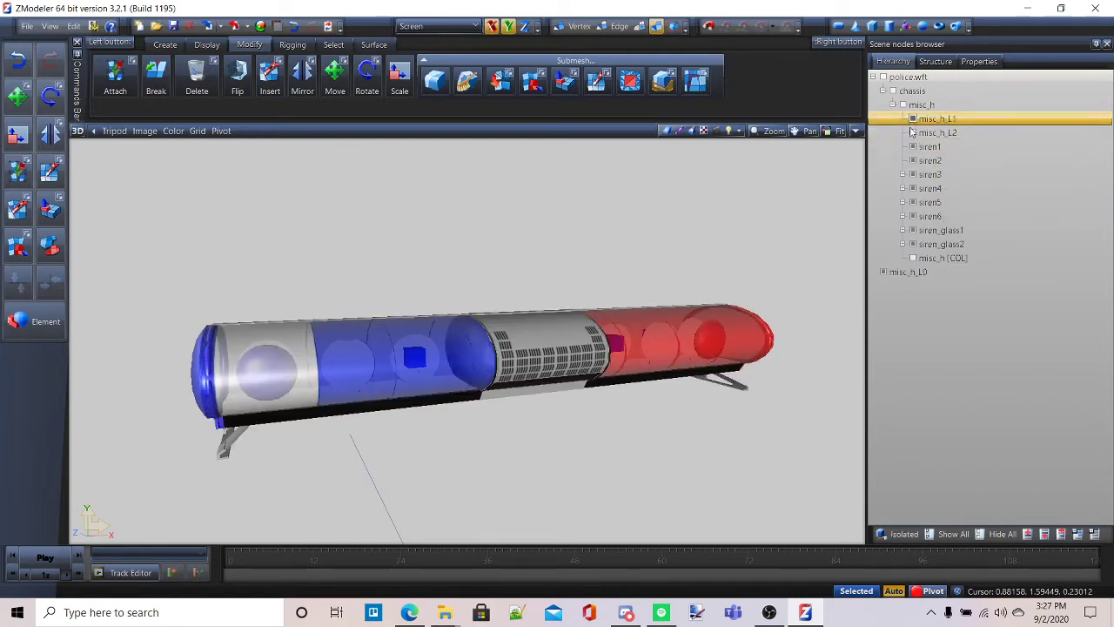
click(912, 130)
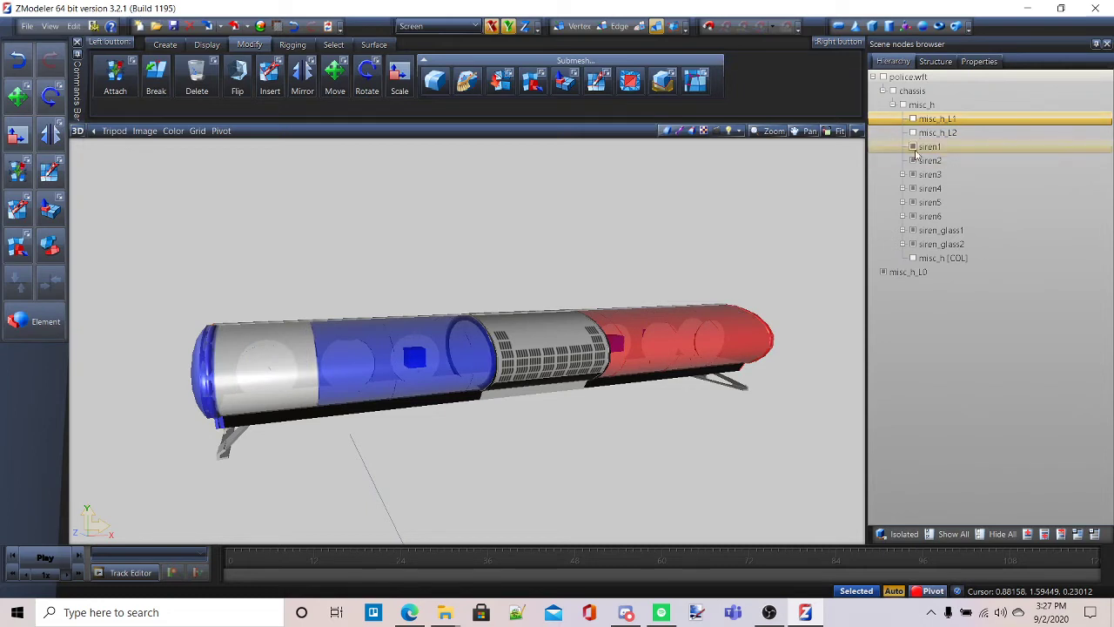
click(1000, 534)
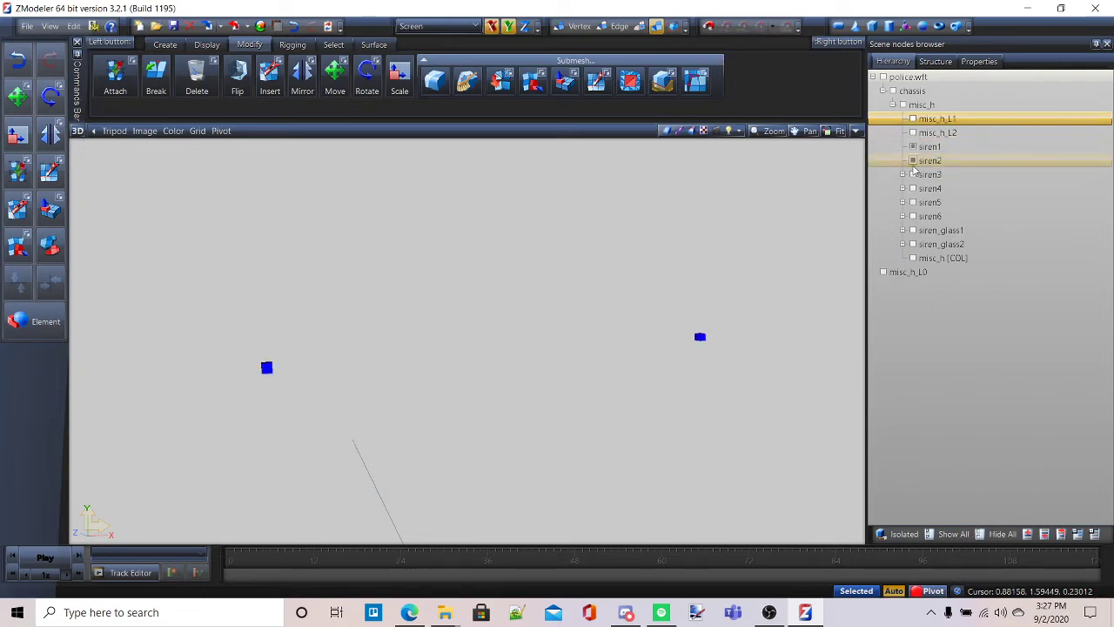
click(902, 174)
click(912, 174)
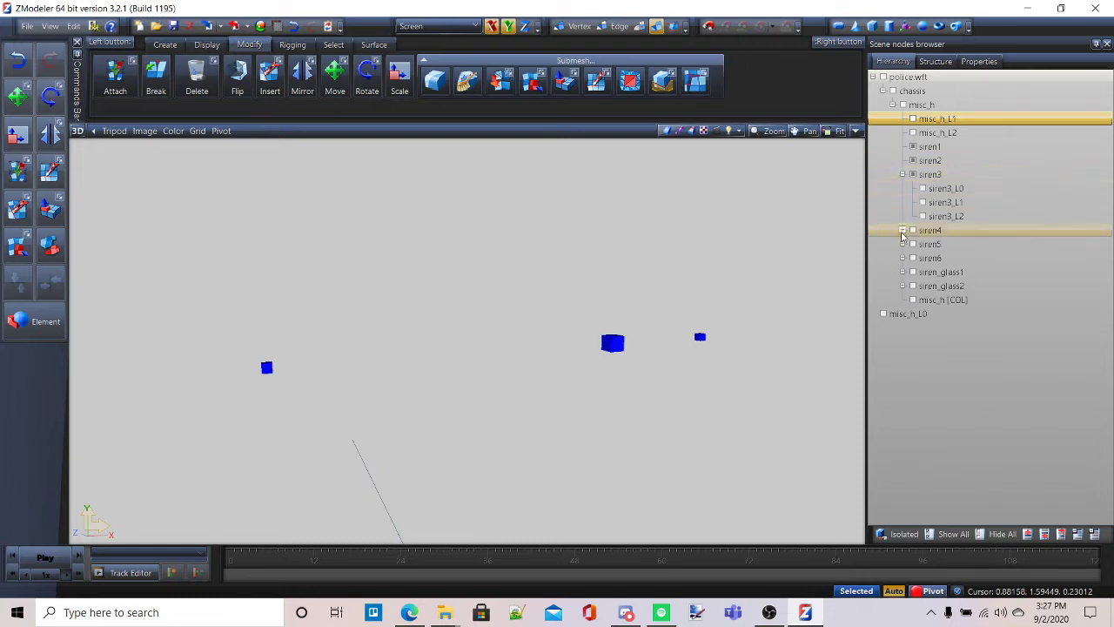
click(903, 230)
click(911, 230)
click(902, 285)
click(916, 288)
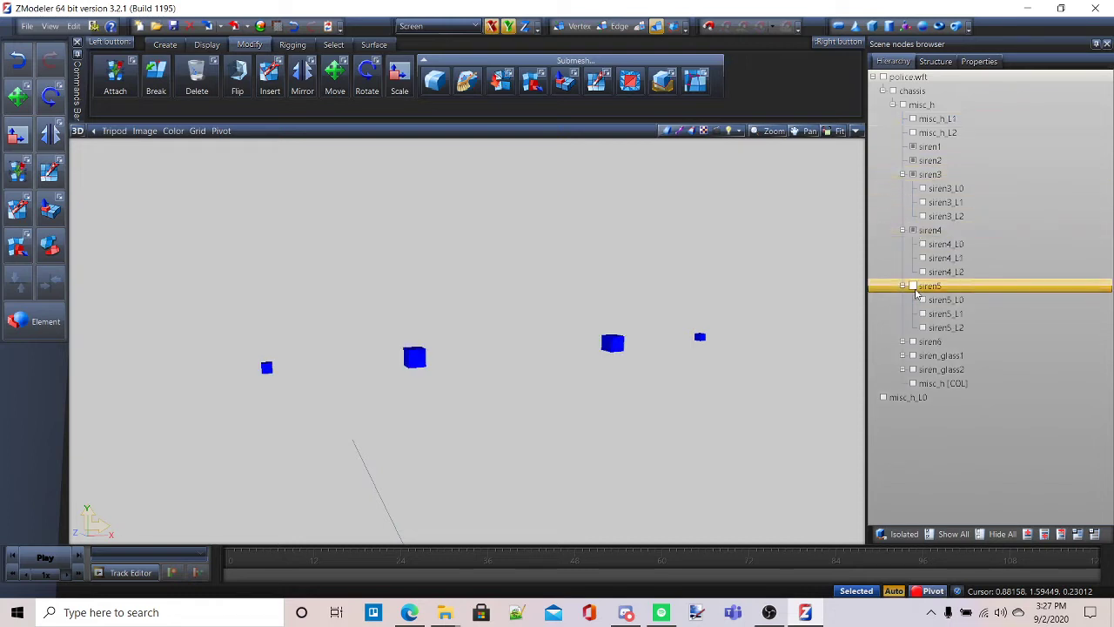
click(912, 285)
click(902, 341)
click(912, 341)
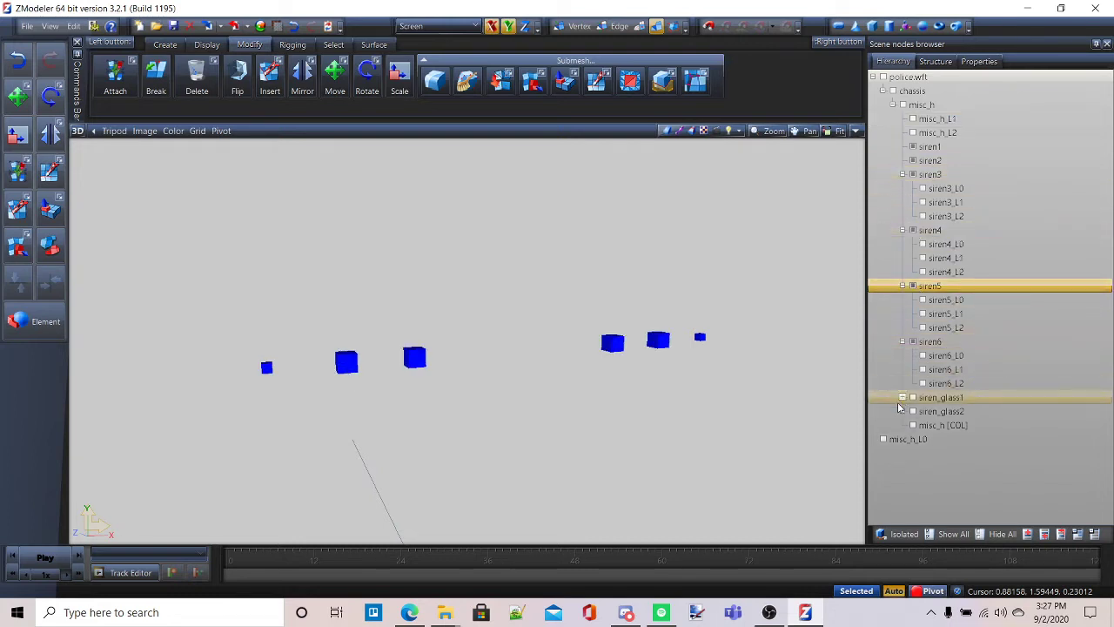
Step: Show the L0 meshes of siren3 to siren6 together with misc_h_L0
click(923, 355)
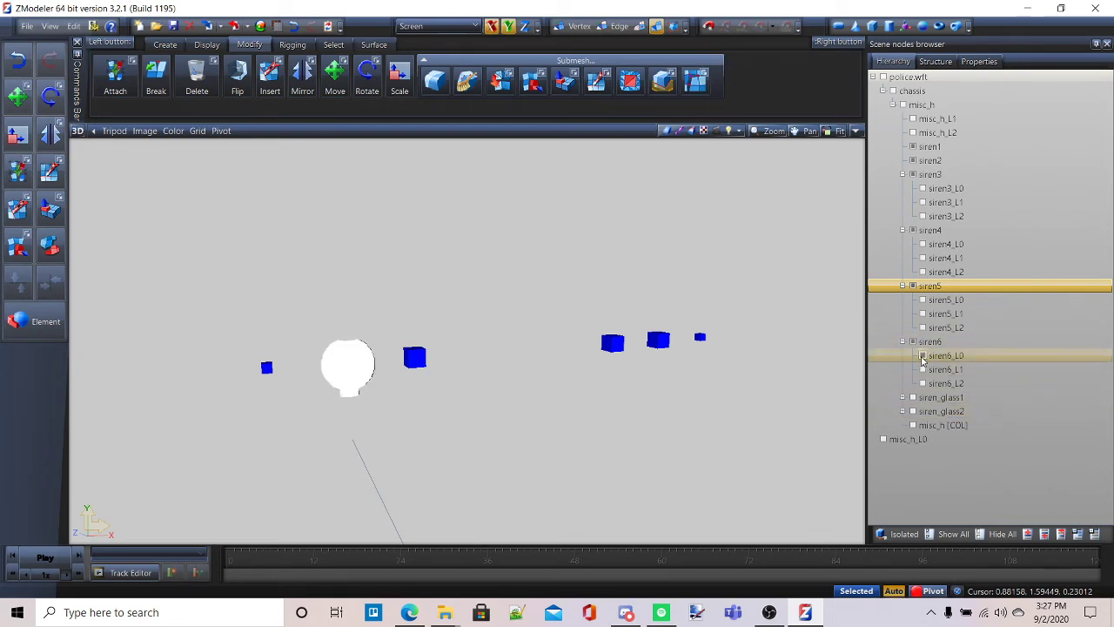
click(922, 299)
click(922, 244)
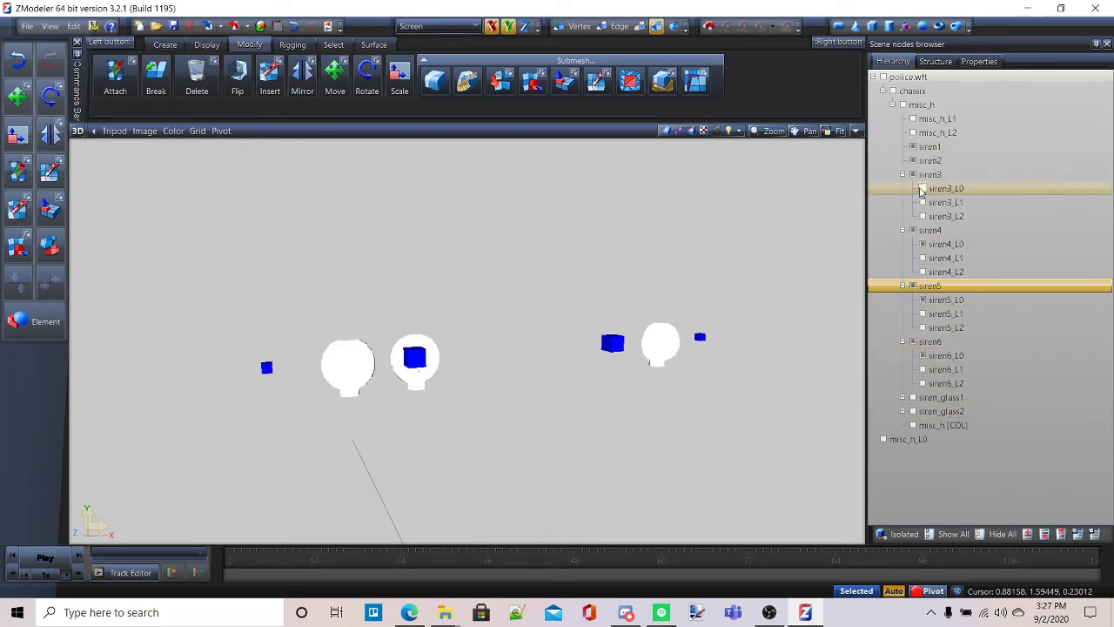
click(922, 188)
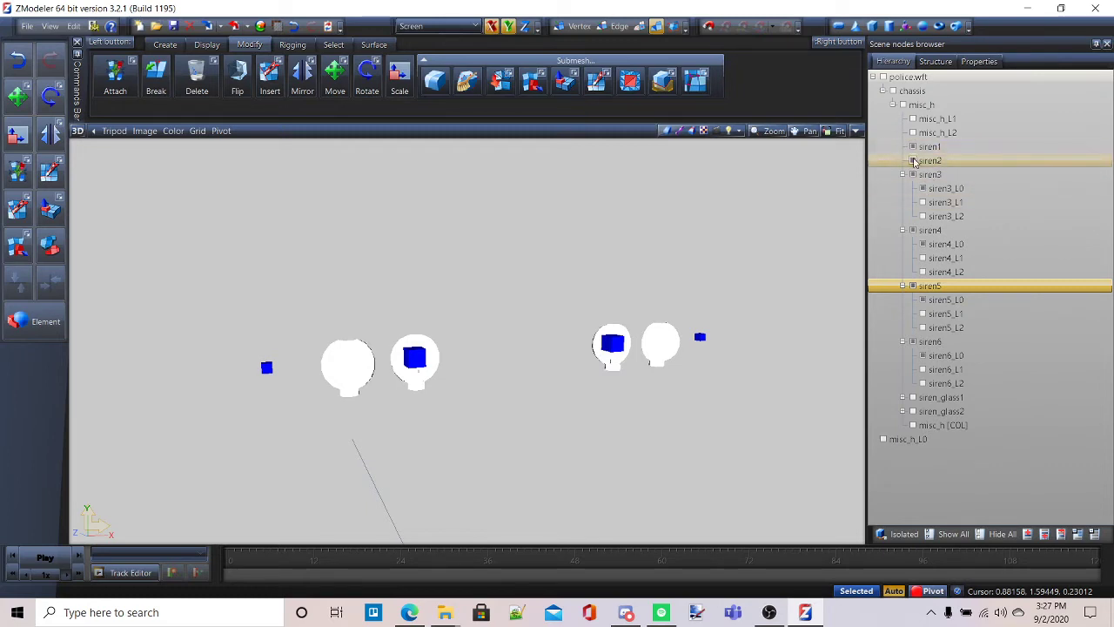
click(883, 439)
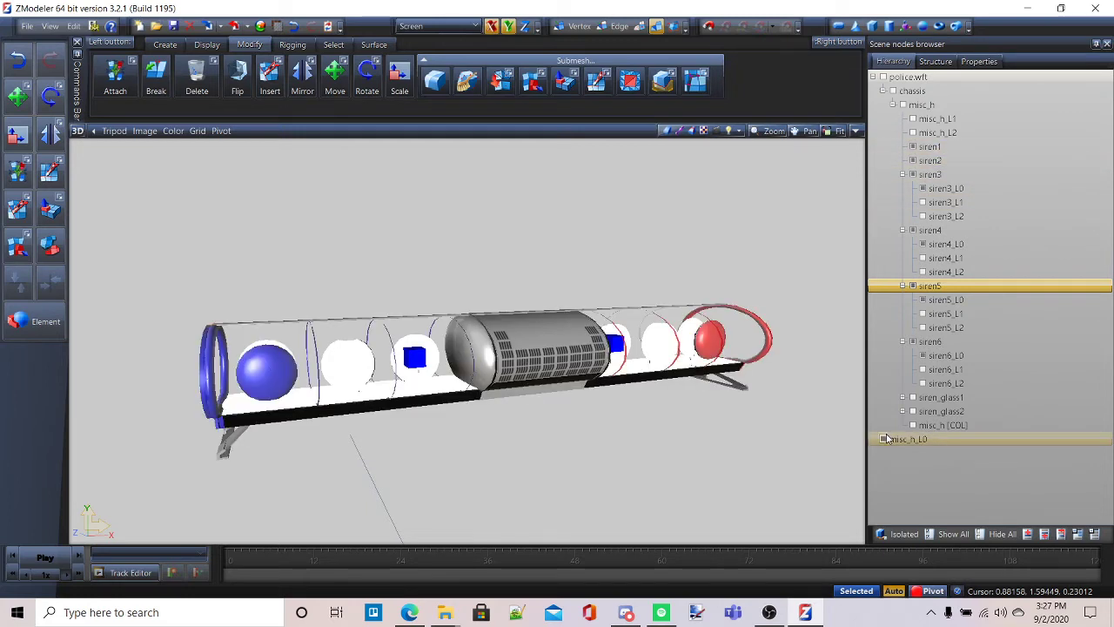
middle_drag(573, 383, 450, 436)
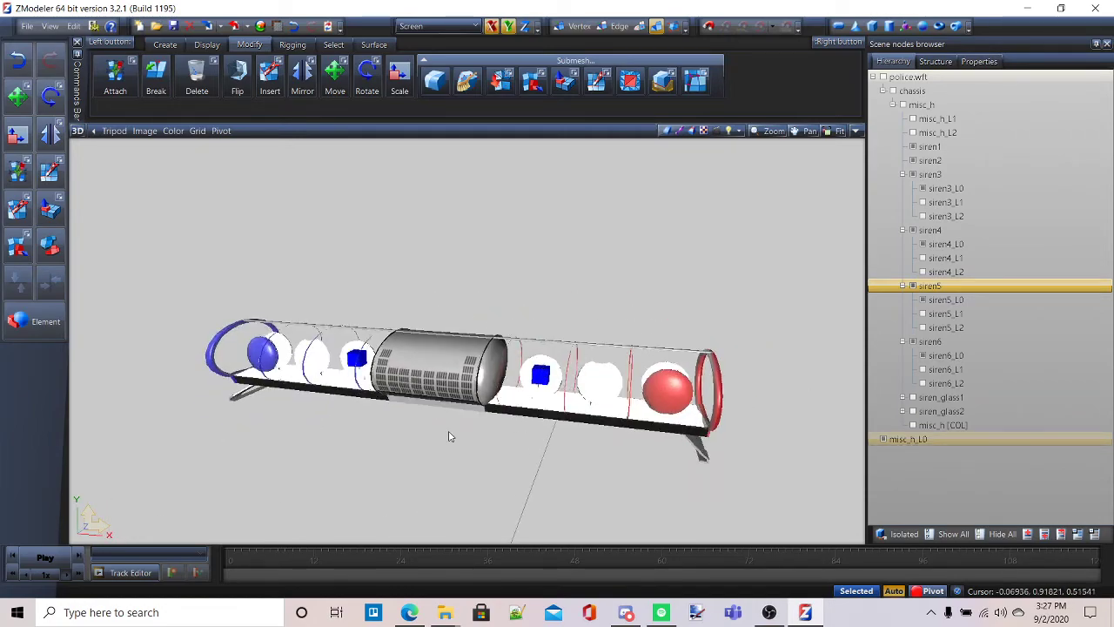
Step: Switch to Edge, view the Federal Signal Aerodynic Model 24 CA Spec video on YouTube for rotator reference, and return to ZModeler
click(409, 609)
scroll(435, 383, down, 3)
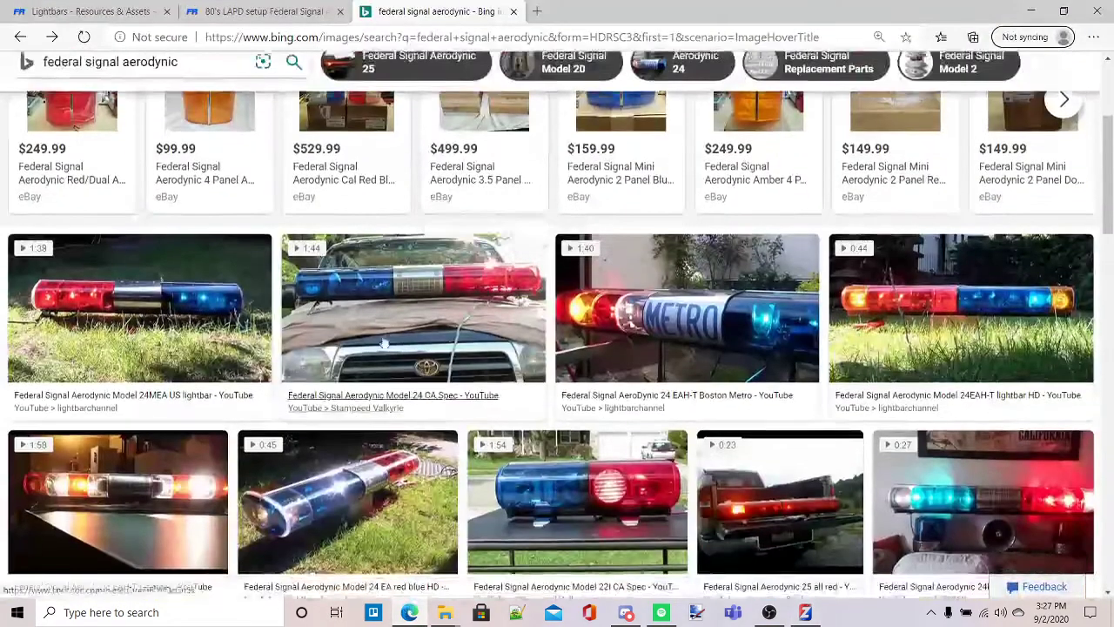
click(461, 354)
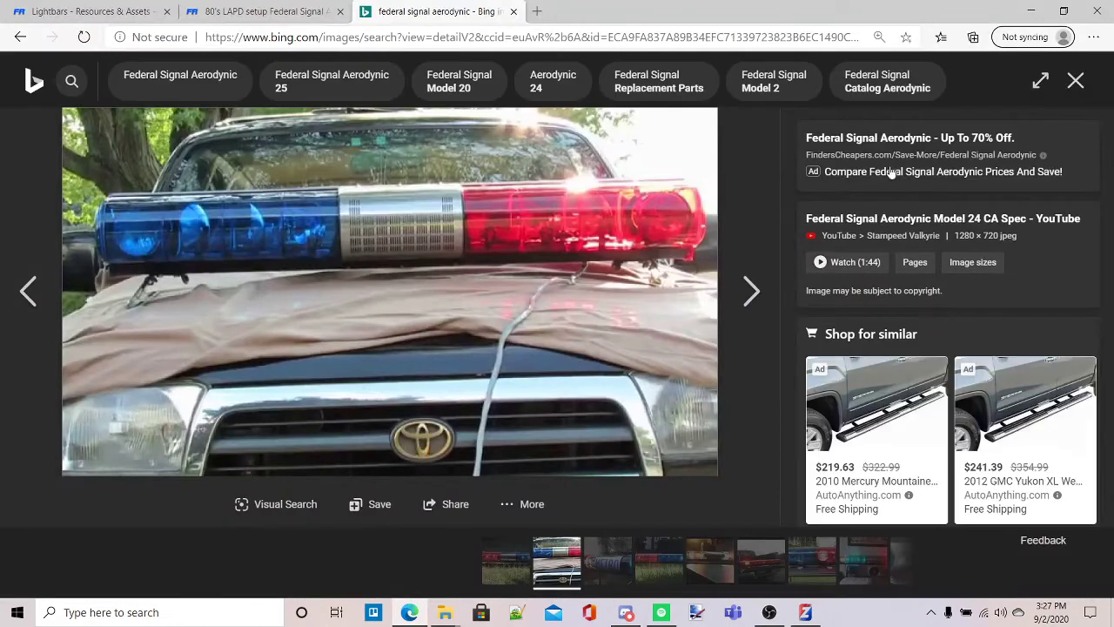
click(854, 232)
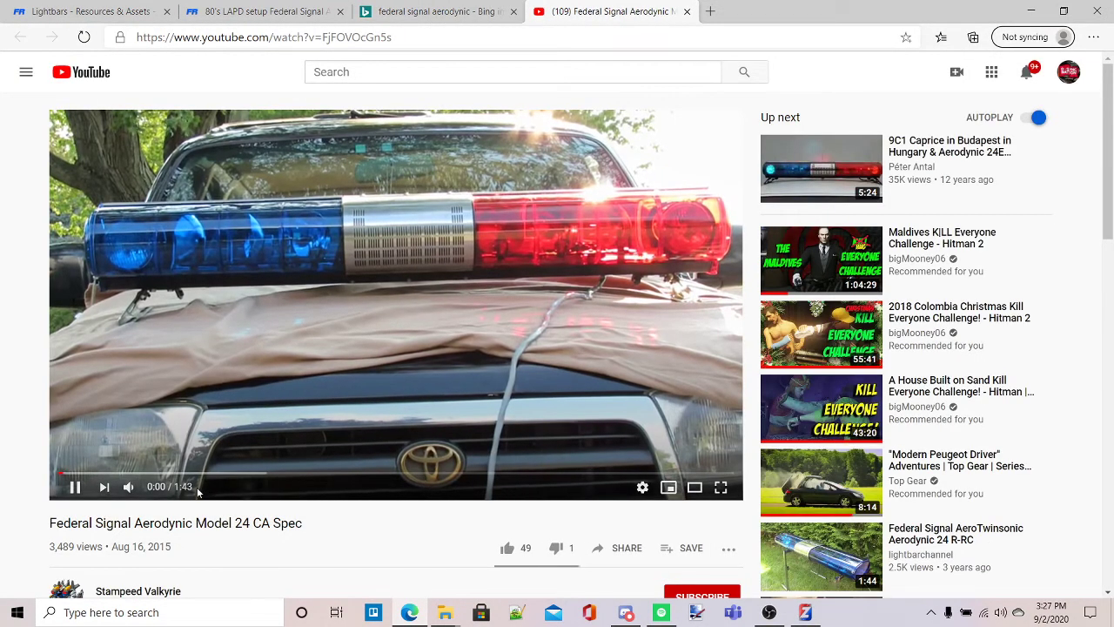
click(187, 473)
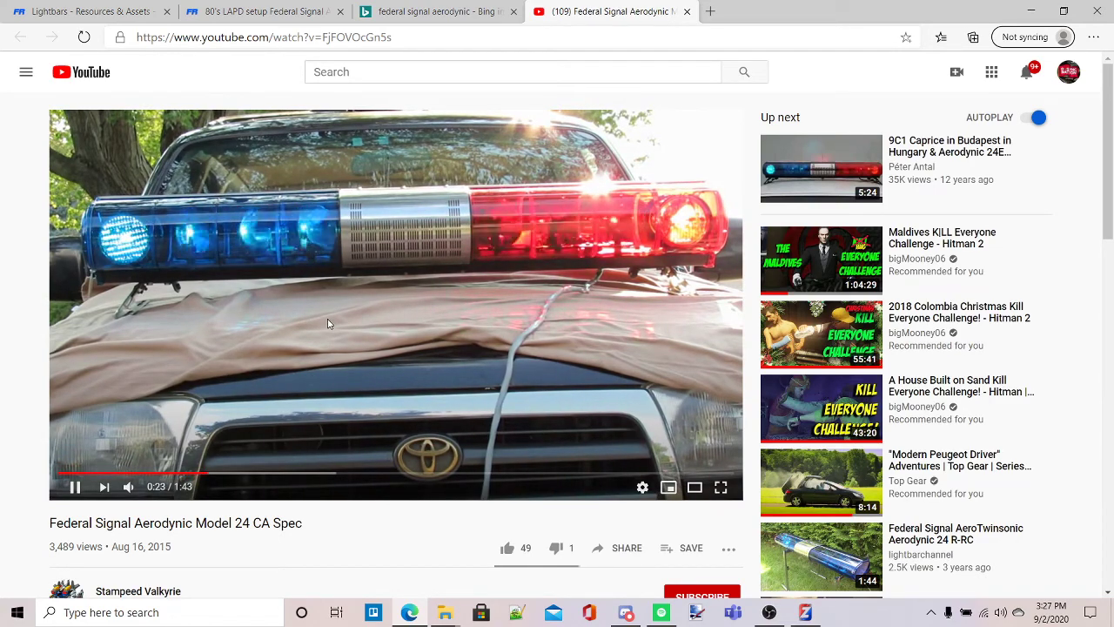
click(1030, 10)
Step: Unlink siren3_L0, siren4_L0, siren5_L0 and siren6_L0 from their siren dummies in one operation
middle_drag(625, 313, 569, 372)
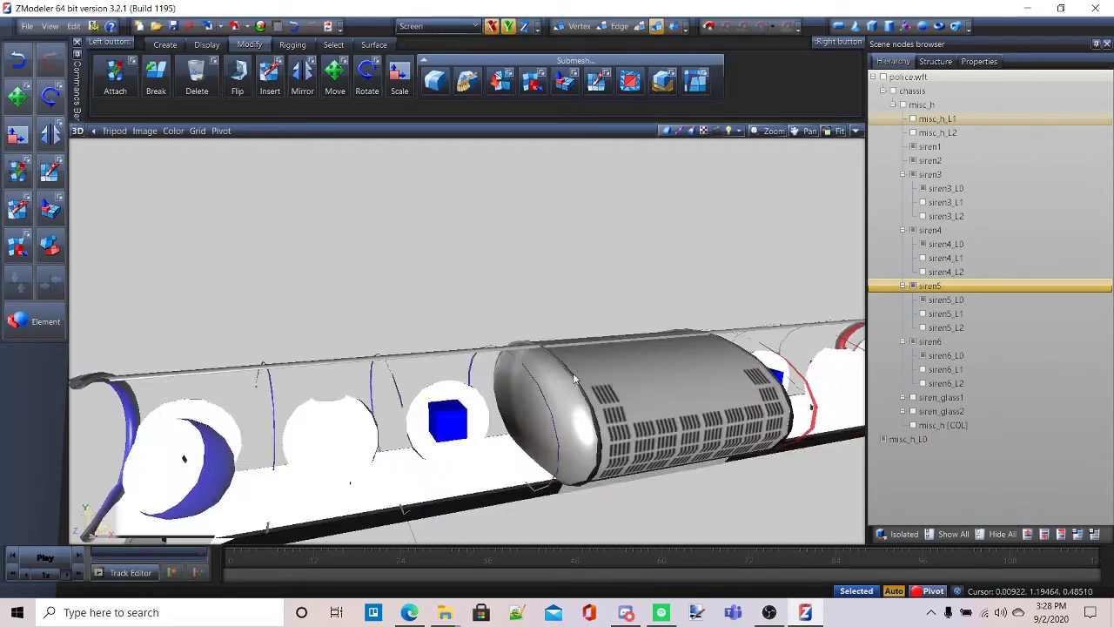
scroll(570, 373, down, 5)
scroll(532, 357, up, 2)
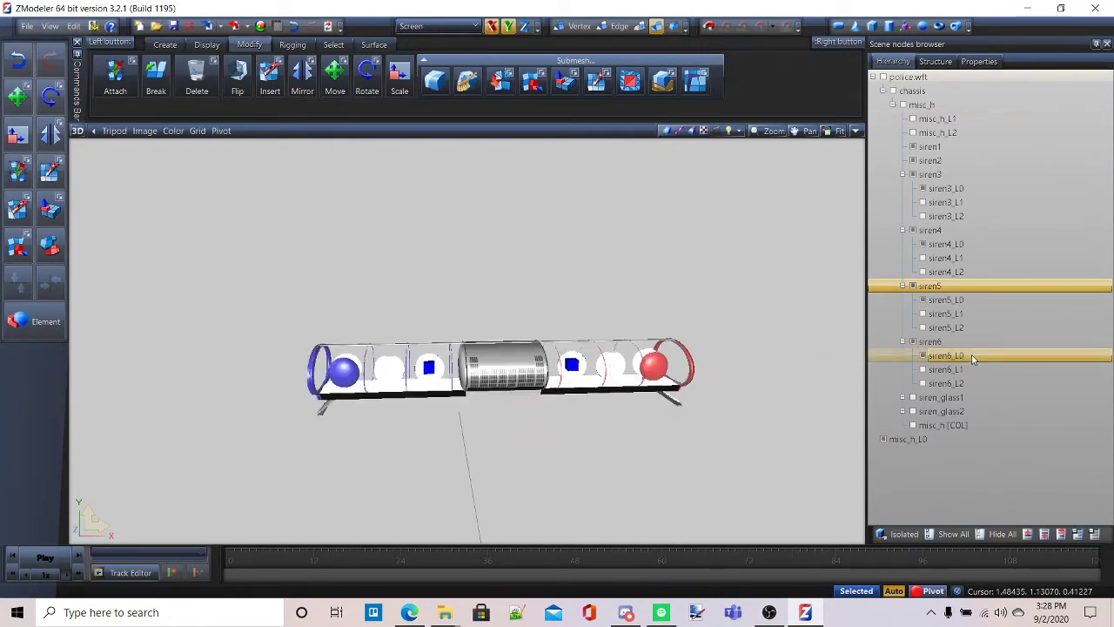
click(966, 355)
ctrl+click(964, 299)
ctrl+click(945, 244)
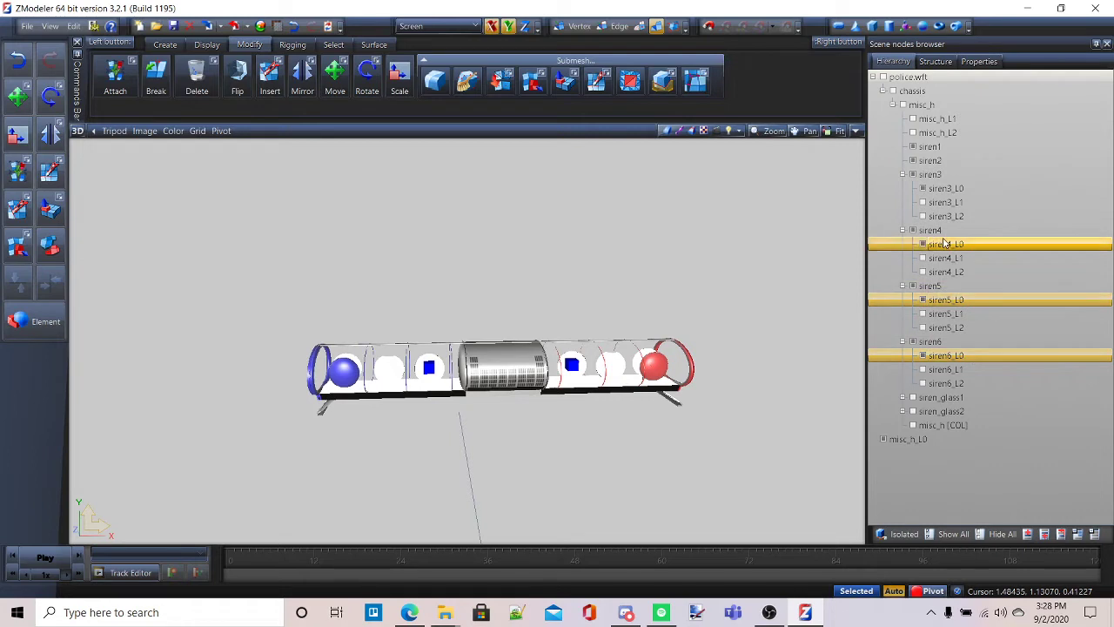
ctrl+click(946, 188)
right_click(949, 188)
mouse_move(1001, 280)
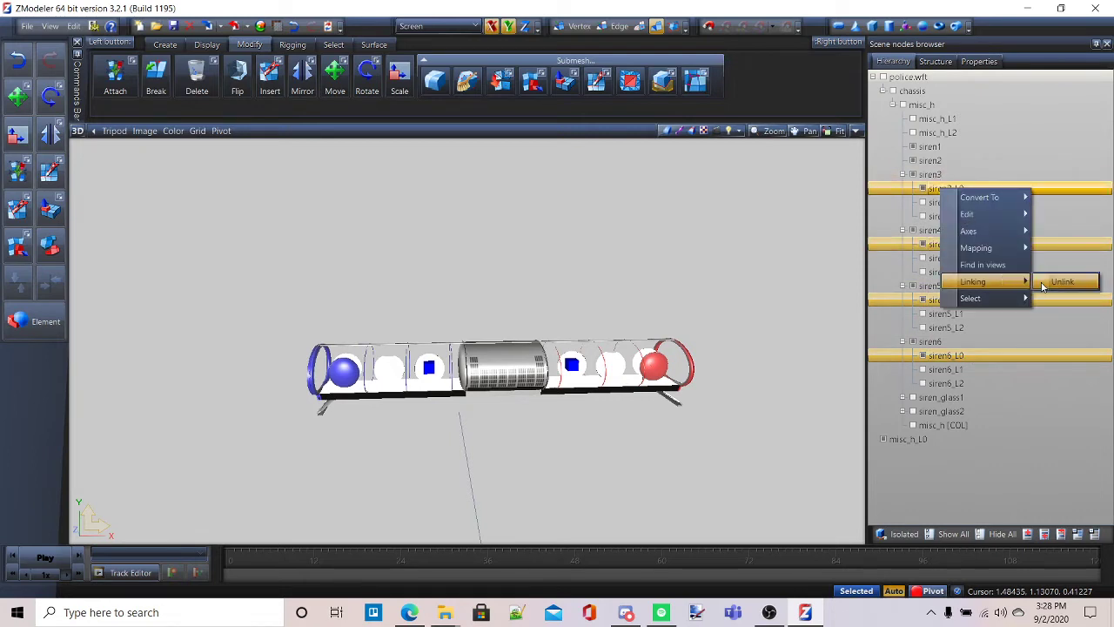
click(1057, 281)
Step: Expand siren_glass1 and siren_glass2, show their L0 meshes, and select siren_glass1_L0
click(903, 341)
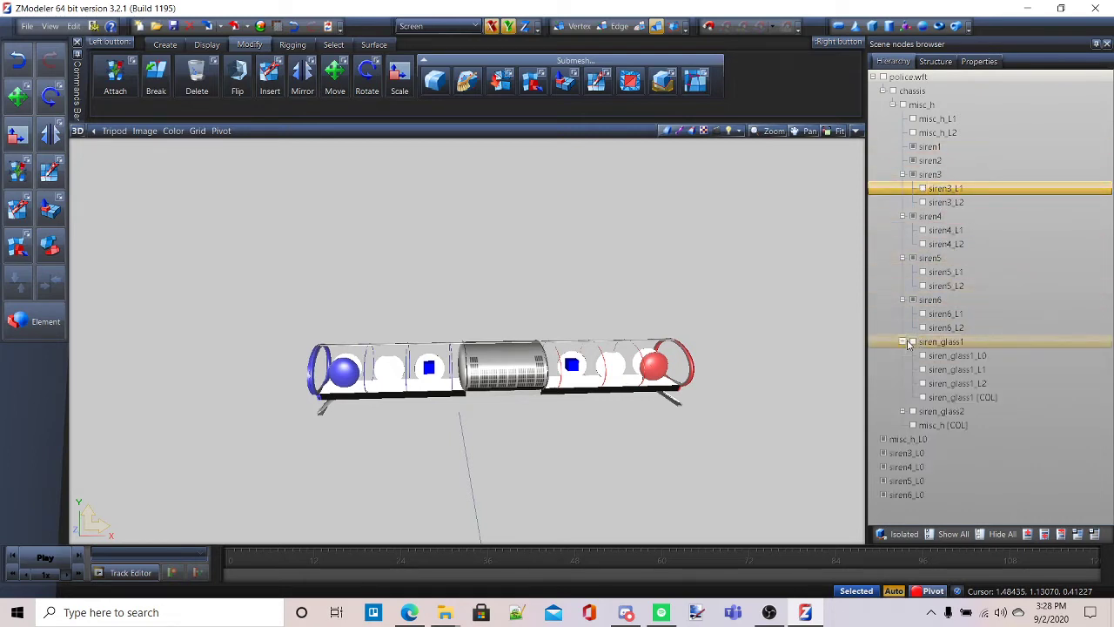
click(902, 411)
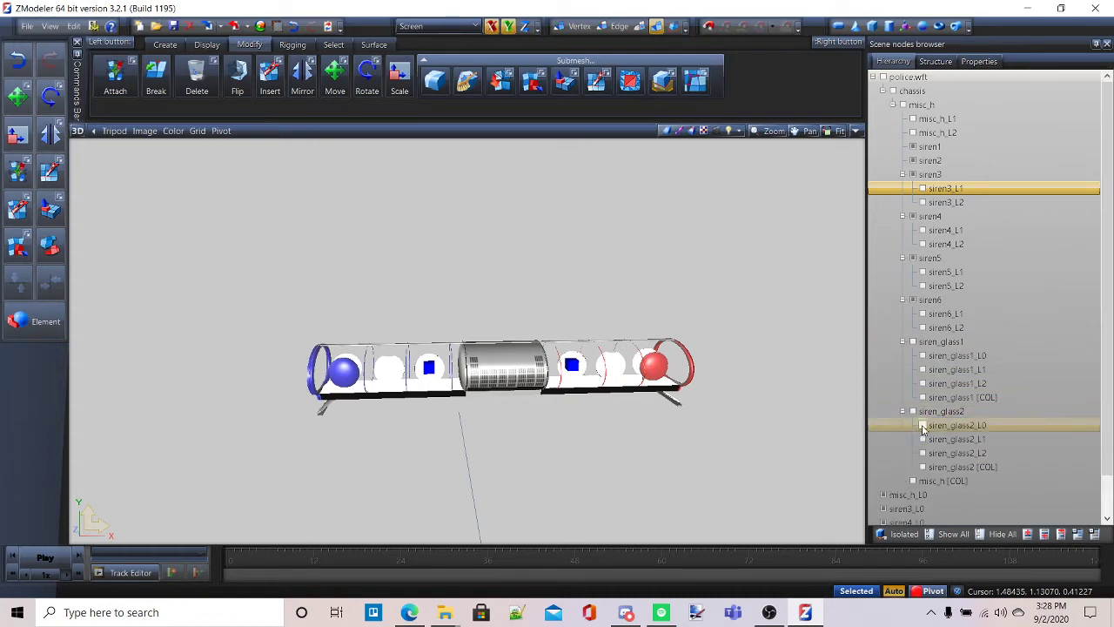
click(922, 426)
click(922, 355)
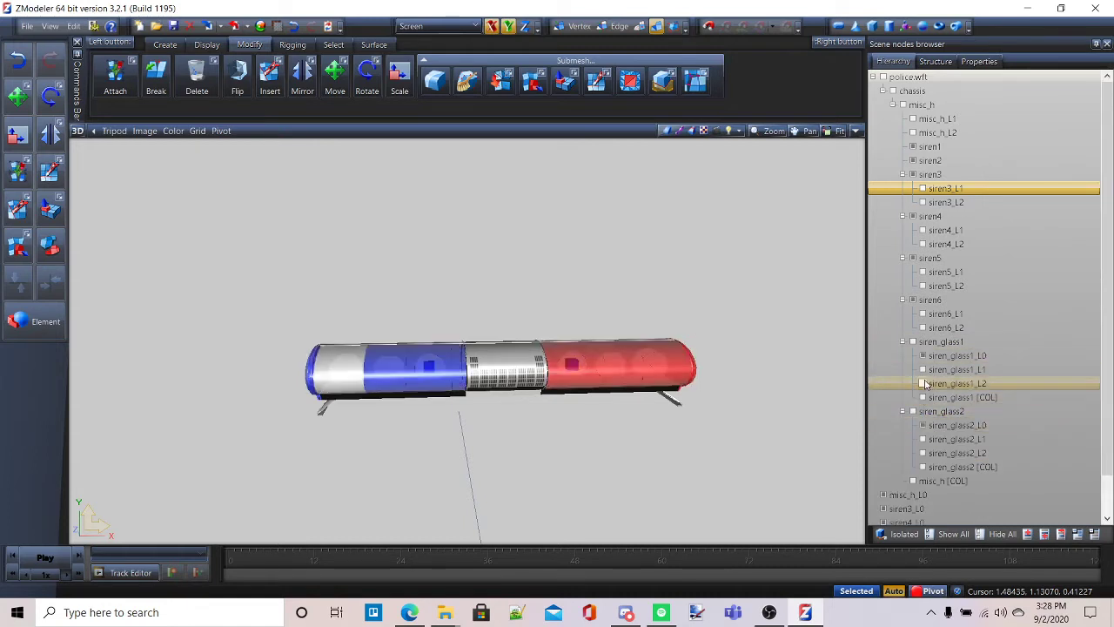
click(923, 382)
click(923, 383)
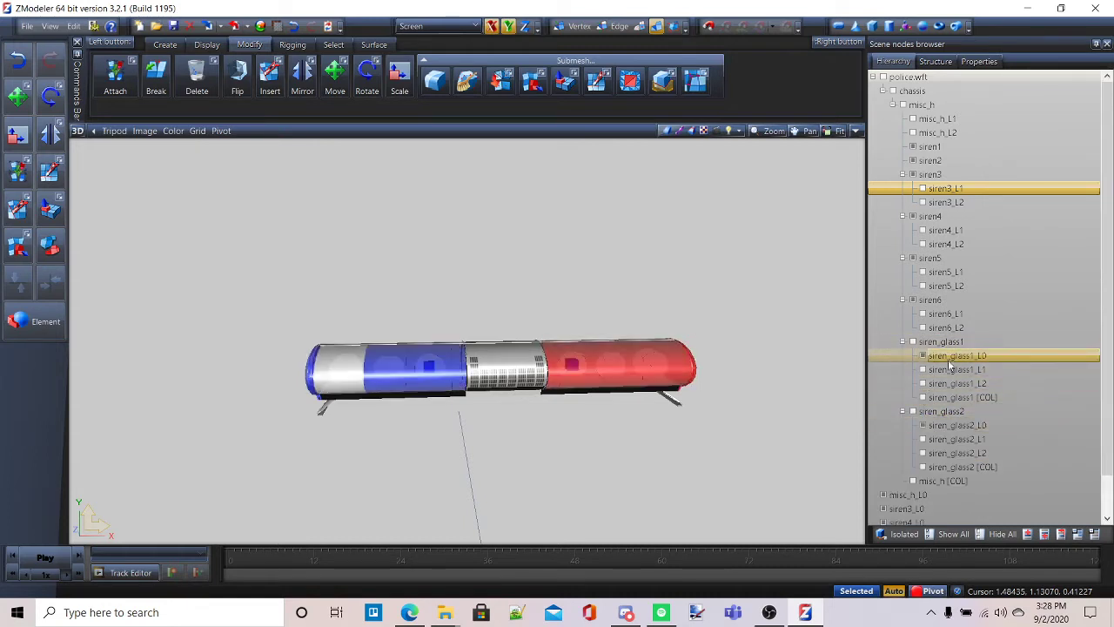
click(950, 359)
click(769, 612)
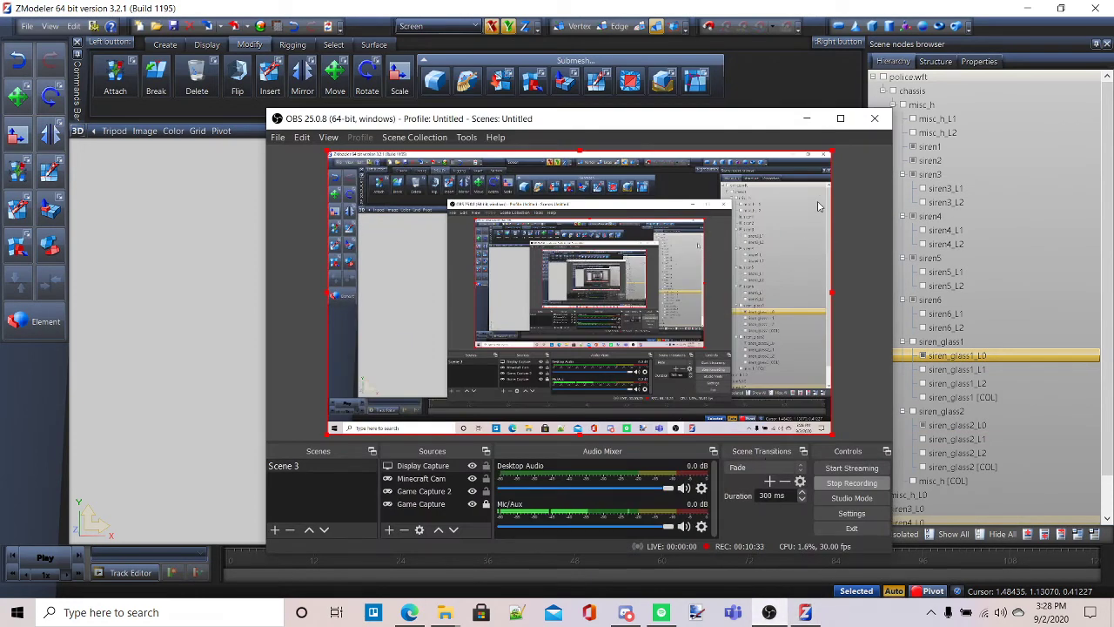
click(806, 117)
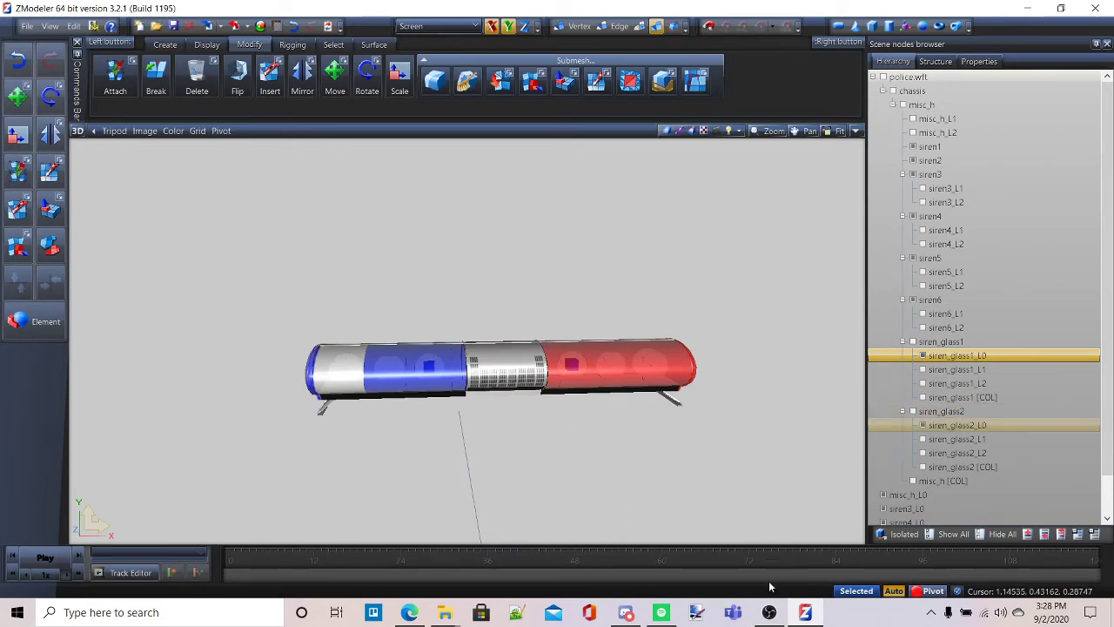
click(770, 612)
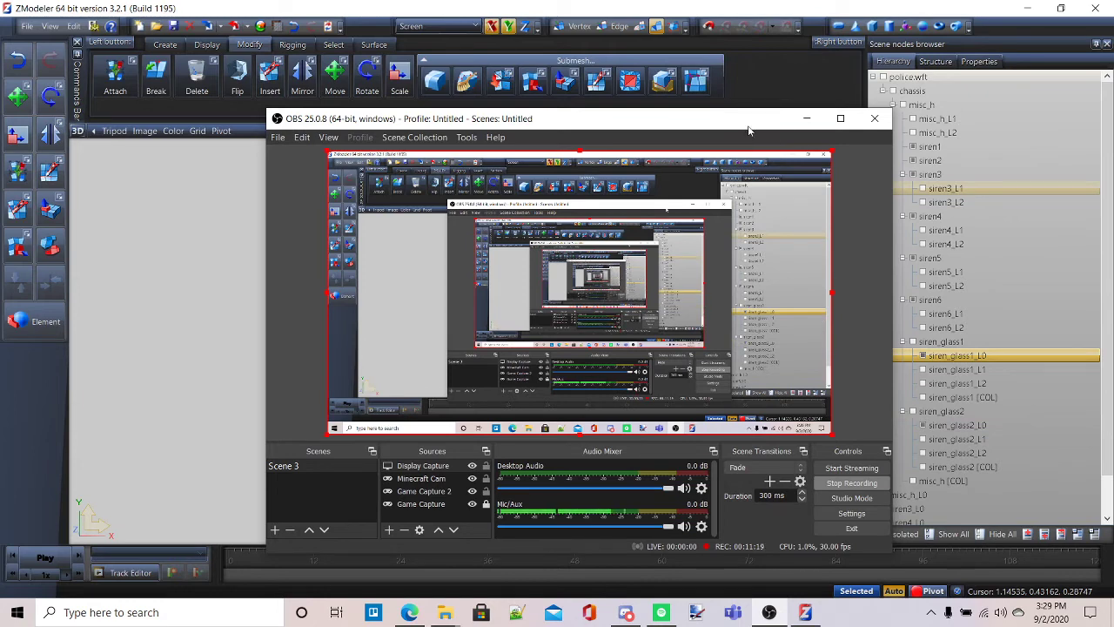
click(805, 118)
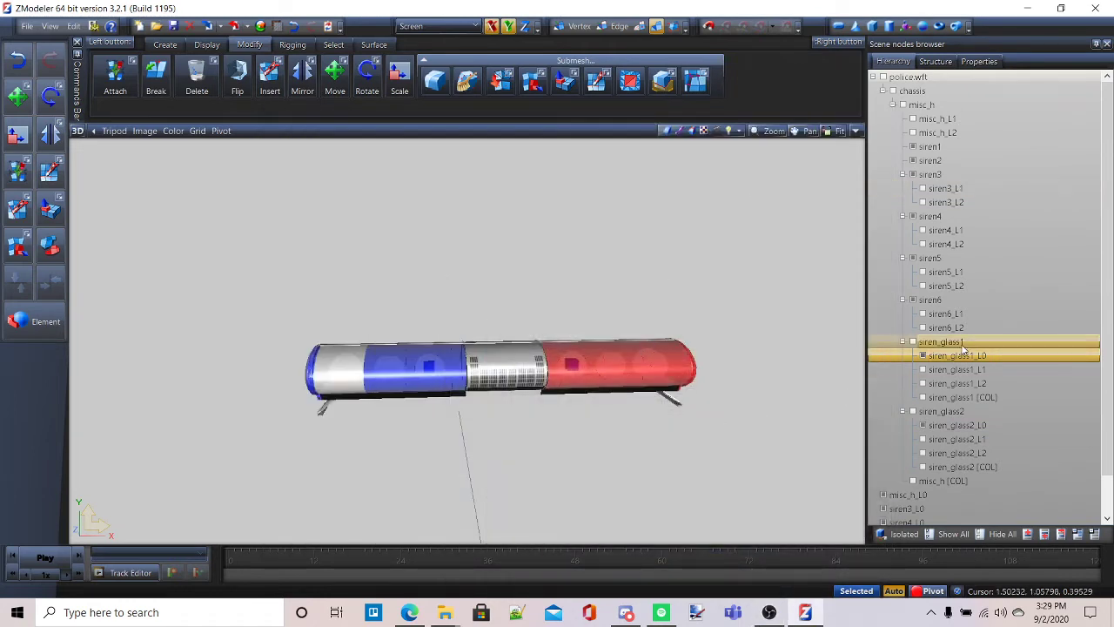
Step: Add siren_glass2_L0 to the selection and unlink both siren glass L0 meshes from their parents
ctrl+click(958, 425)
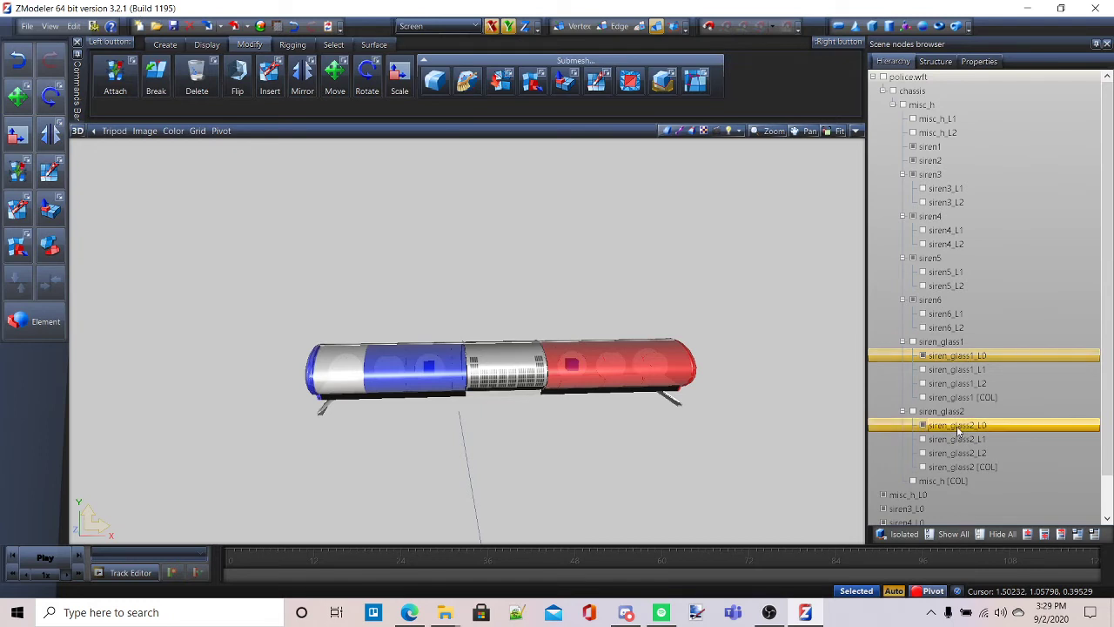
right_click(959, 427)
mouse_move(1057, 522)
click(919, 520)
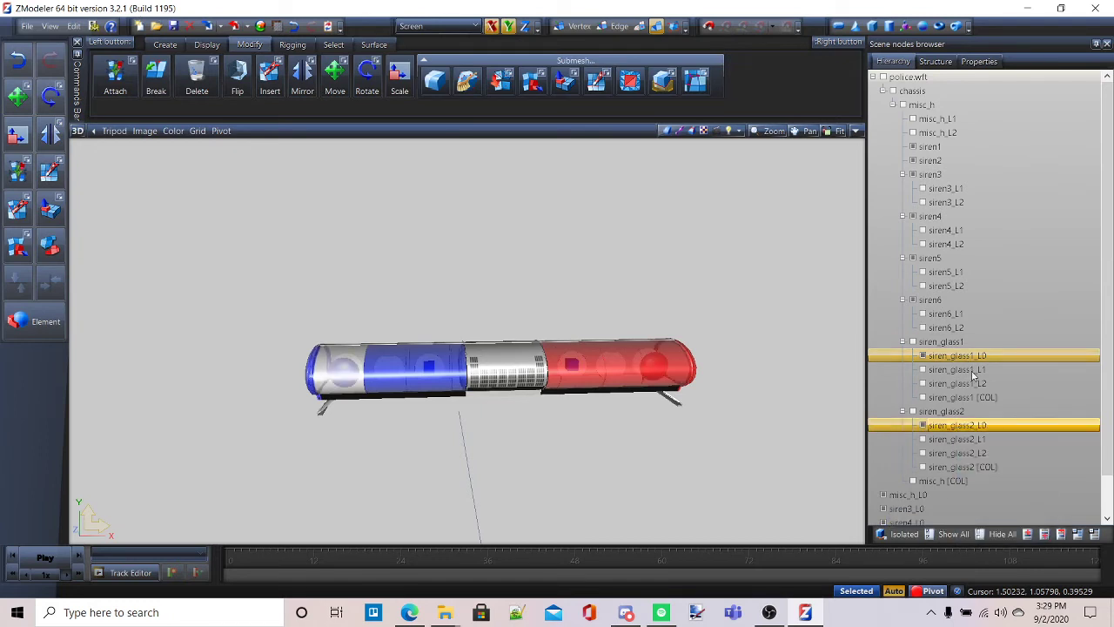
click(927, 371)
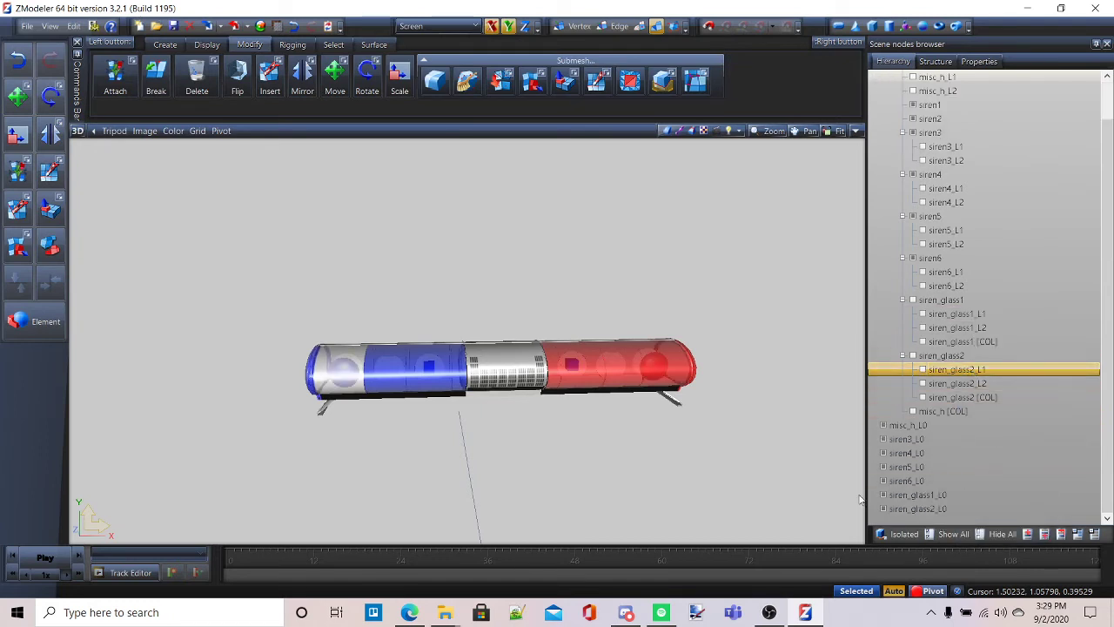
Step: Check the siren_glass2_L0 and siren_glass1_L0 meshes by briefly toggling their visibility
click(882, 509)
click(883, 509)
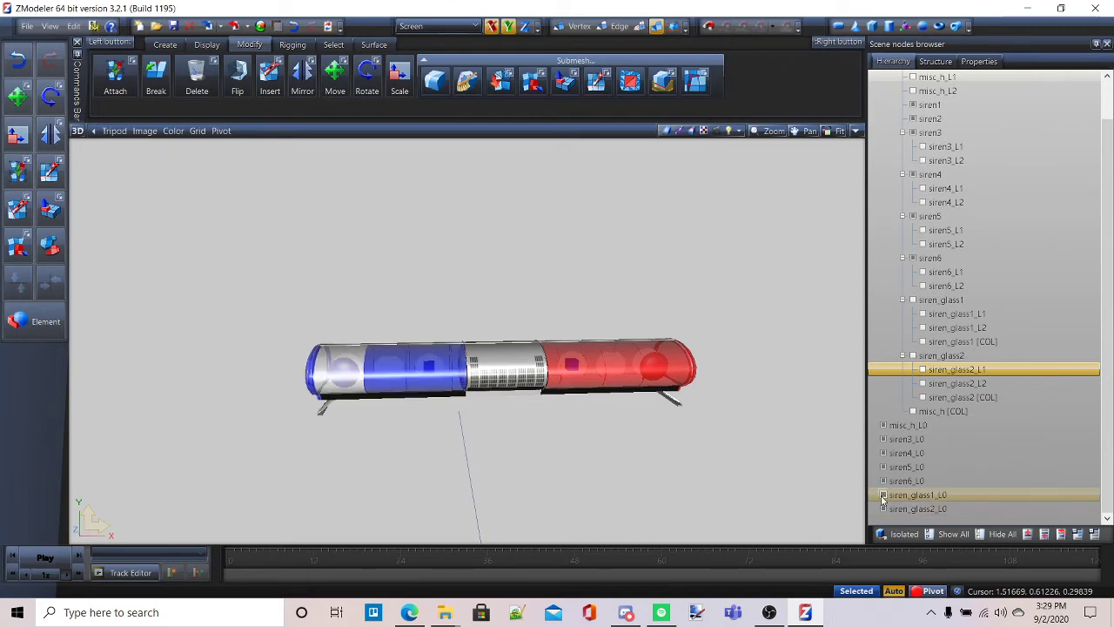
click(882, 496)
click(883, 496)
middle_drag(561, 405, 632, 461)
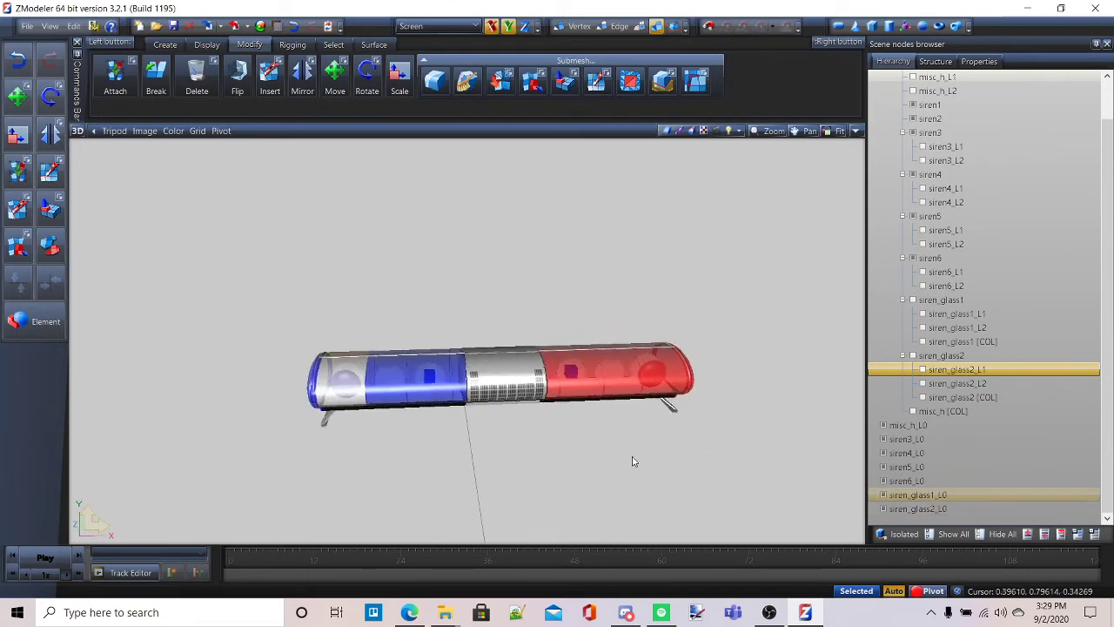
Step: Show siren_glass1 [COL] and siren_glass2 [COL] and unlink both collision meshes from their parents
click(922, 396)
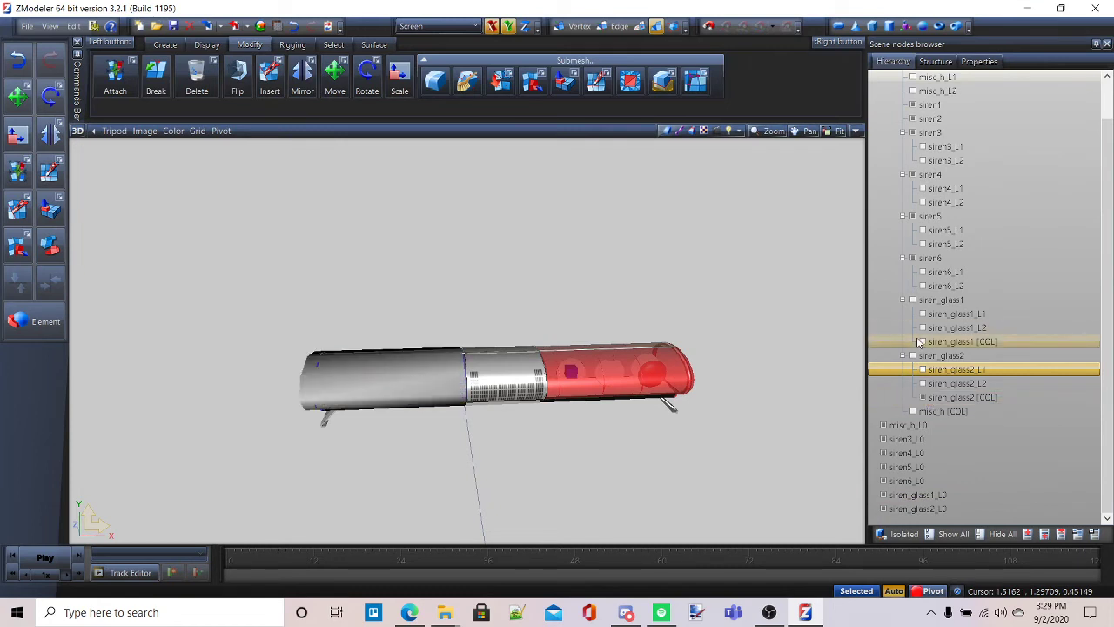
click(922, 341)
click(948, 397)
ctrl+click(951, 341)
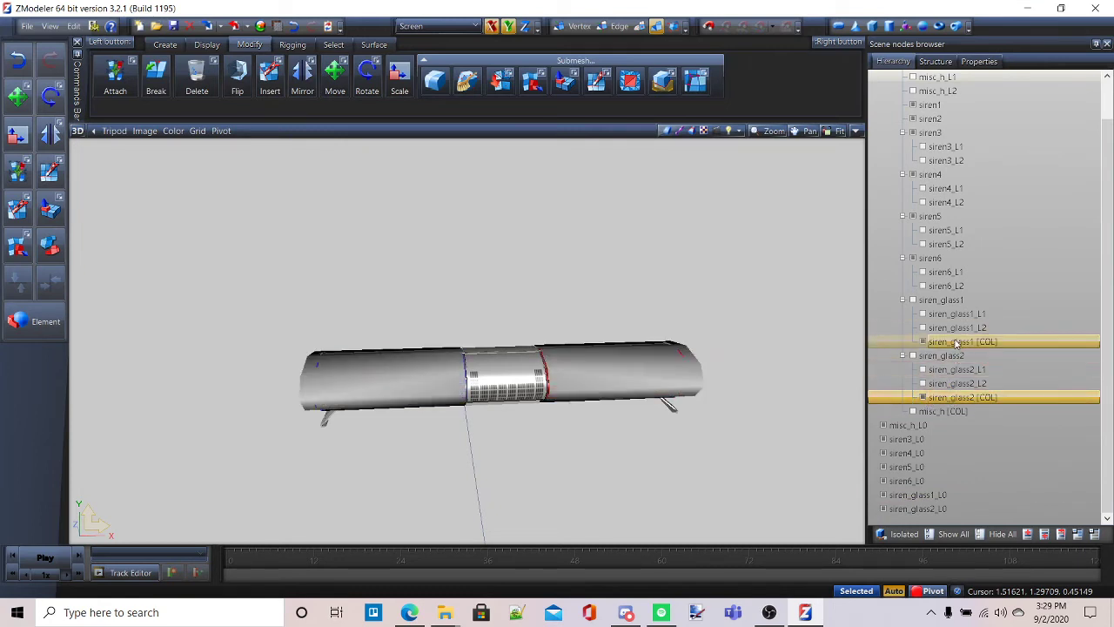
right_click(955, 342)
mouse_move(1014, 434)
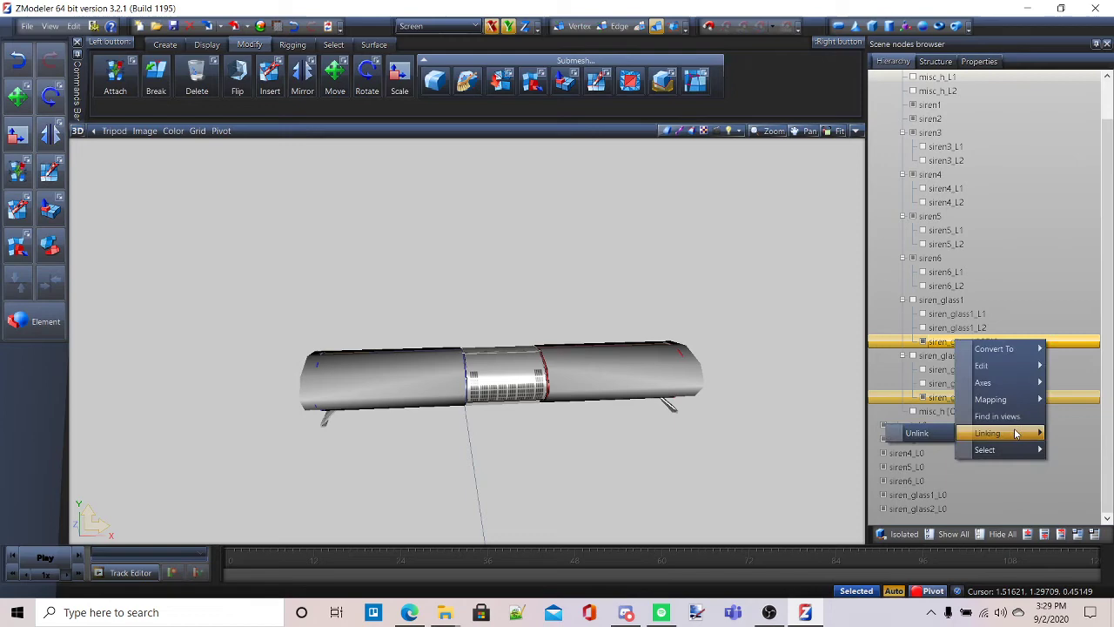
click(938, 433)
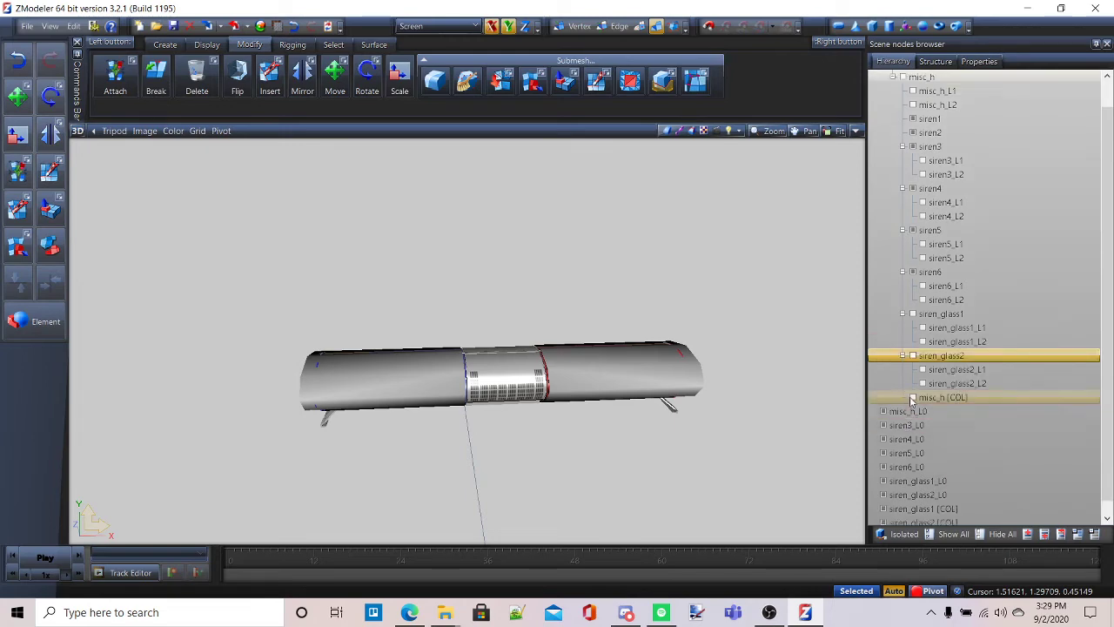
Step: Show the misc_h [COL] collision mesh and unlink it from misc_h
click(914, 397)
middle_drag(599, 377, 565, 376)
right_click(944, 398)
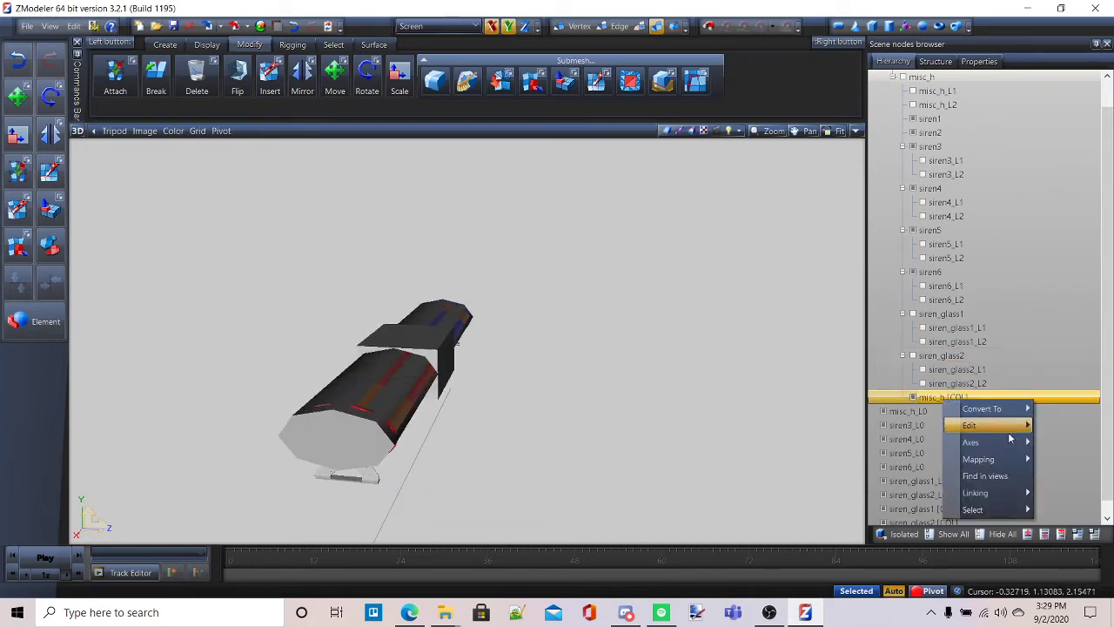
mouse_move(1014, 500)
click(1055, 490)
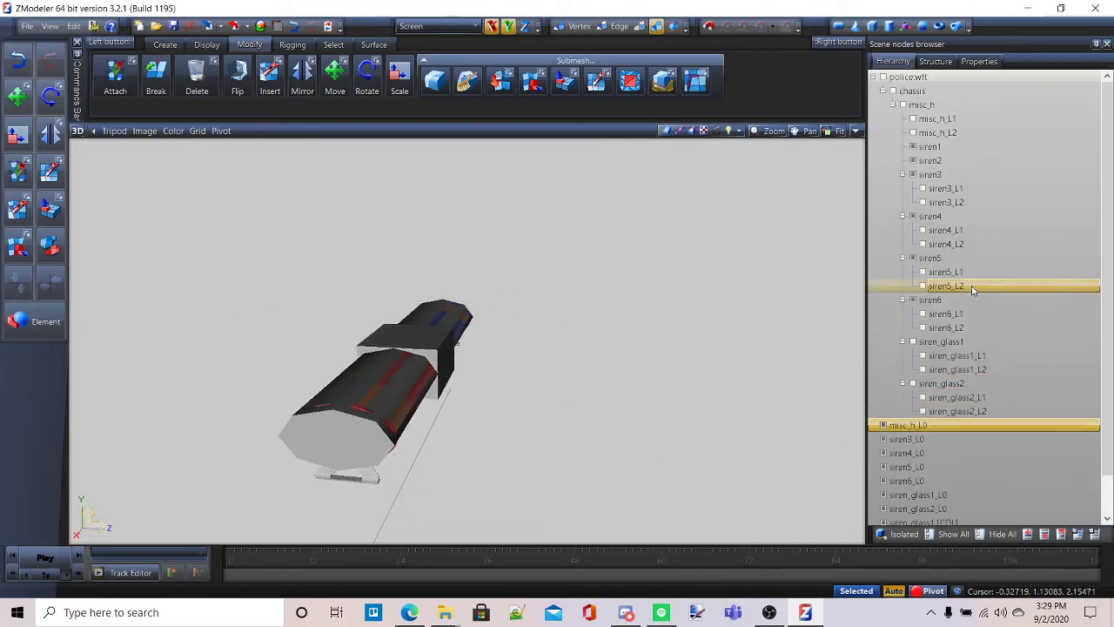
Step: Select the unlinked nodes from misc_h_L0 through misc_h [COL], and hide the three [COL] meshes
scroll(966, 331, down, 1)
shift+click(902, 509)
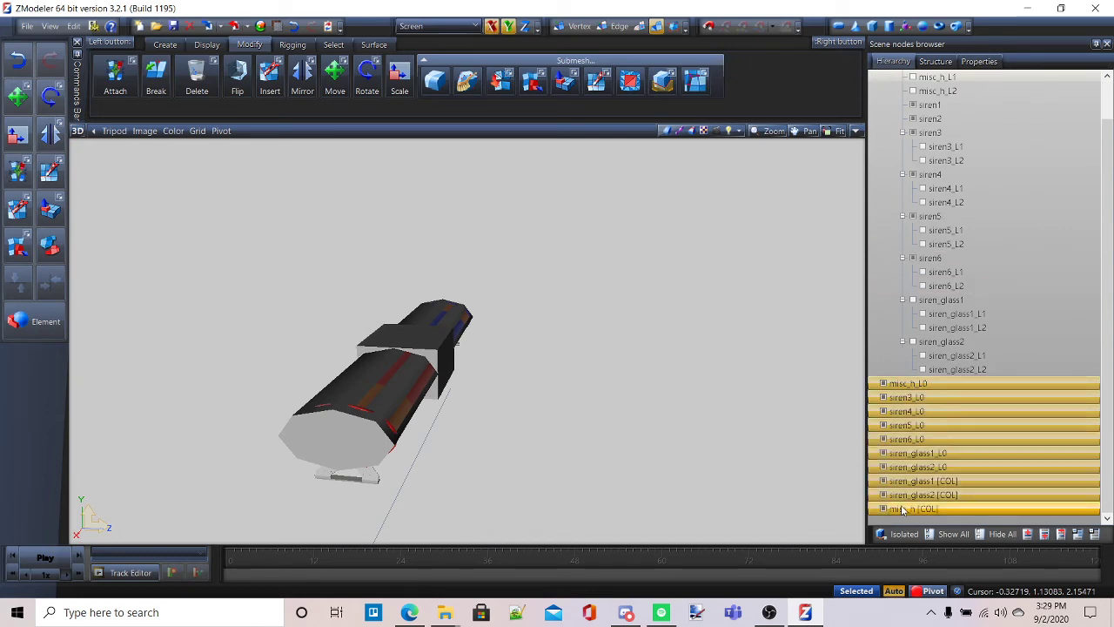
middle_drag(496, 434, 571, 434)
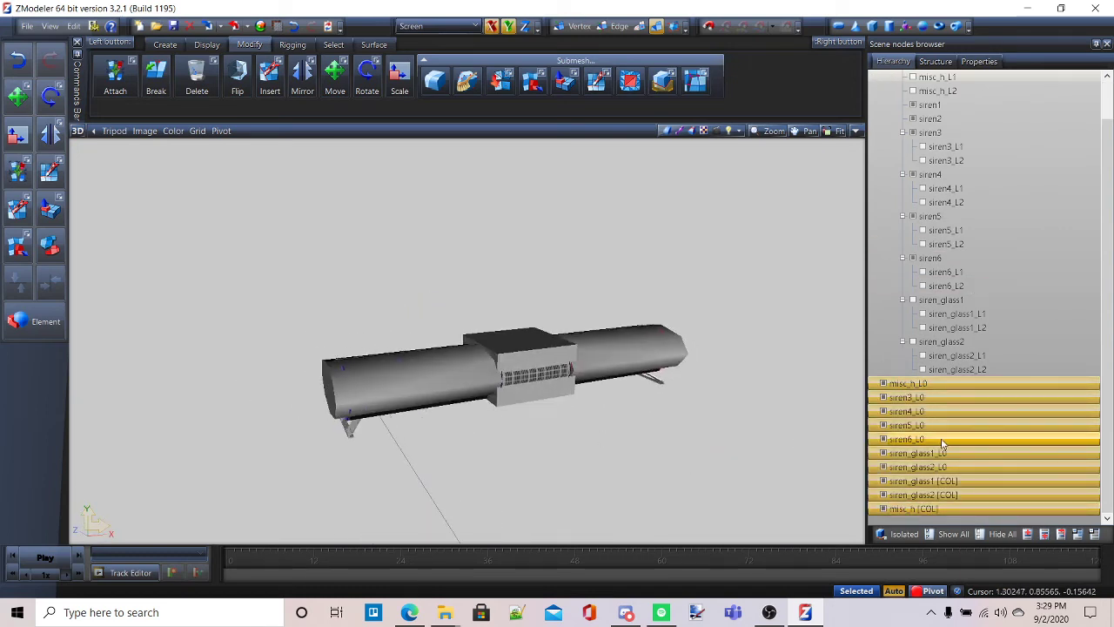
click(880, 495)
shift+click(879, 481)
click(882, 495)
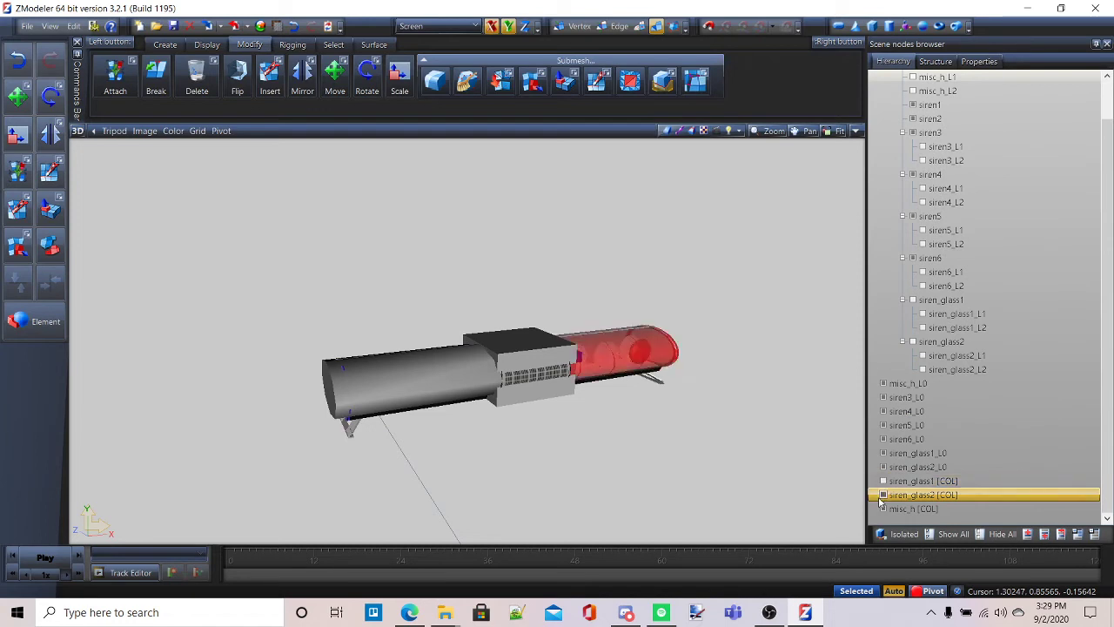
click(882, 496)
click(883, 508)
Step: Collapse the old police.wft hierarchy and delete it from the scene
scroll(932, 432, up, 1)
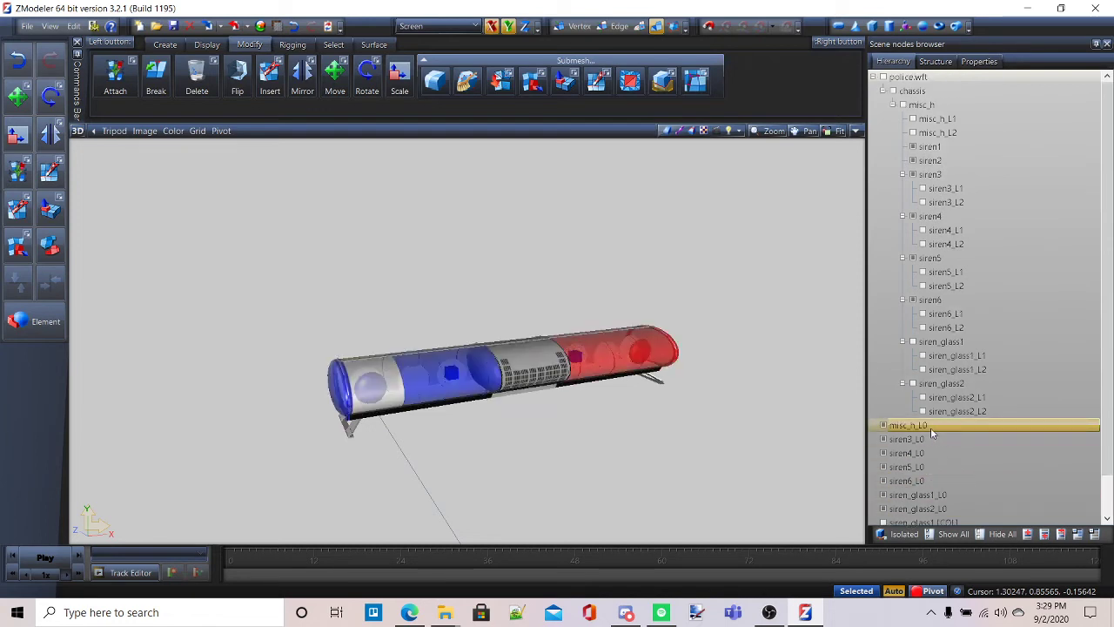
scroll(485, 374, up, 5)
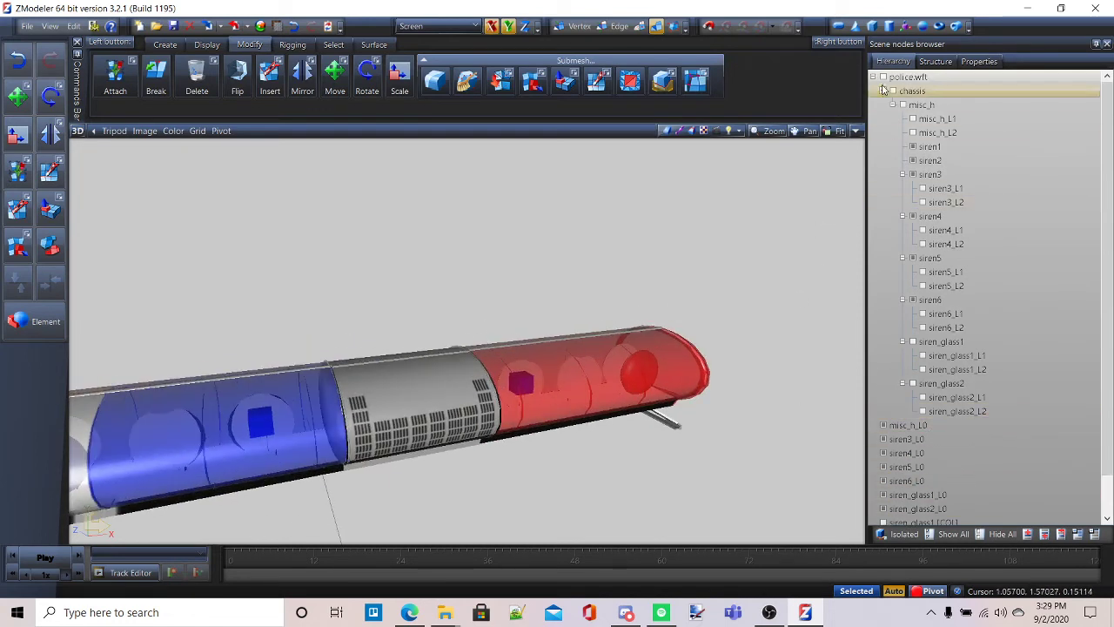
click(872, 78)
mouse_move(558, 394)
middle_down()
mouse_move(622, 392)
mouse_move(549, 393)
mouse_move(558, 384)
mouse_move(567, 394)
mouse_move(544, 393)
middle_up()
scroll(487, 398, up, 4)
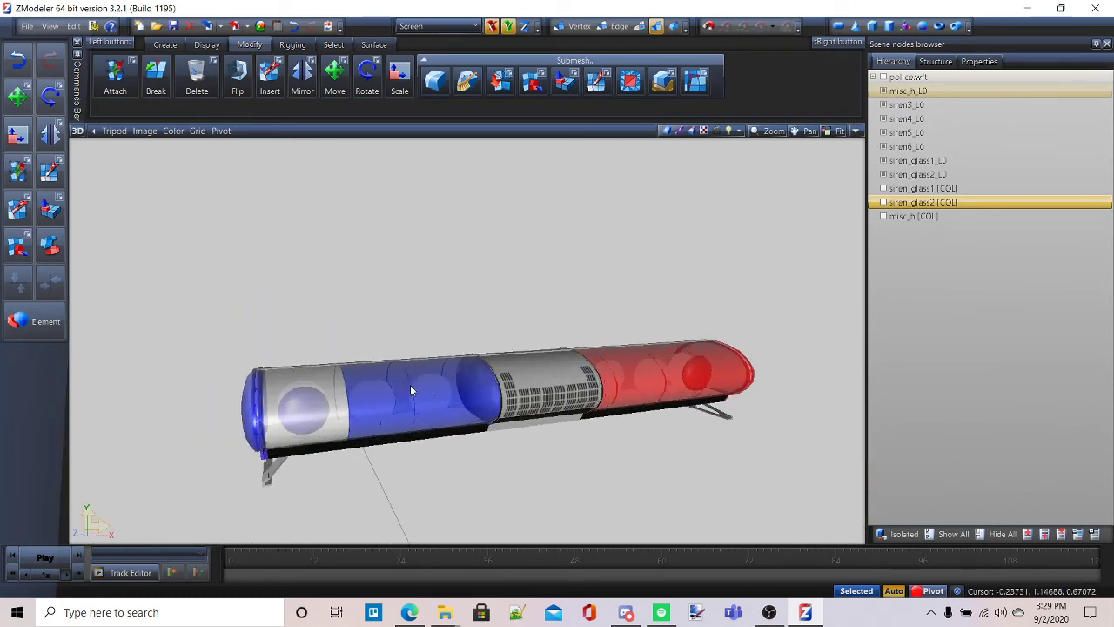
mouse_move(437, 403)
middle_down()
mouse_move(399, 394)
mouse_move(318, 410)
mouse_move(377, 417)
mouse_move(425, 401)
middle_up()
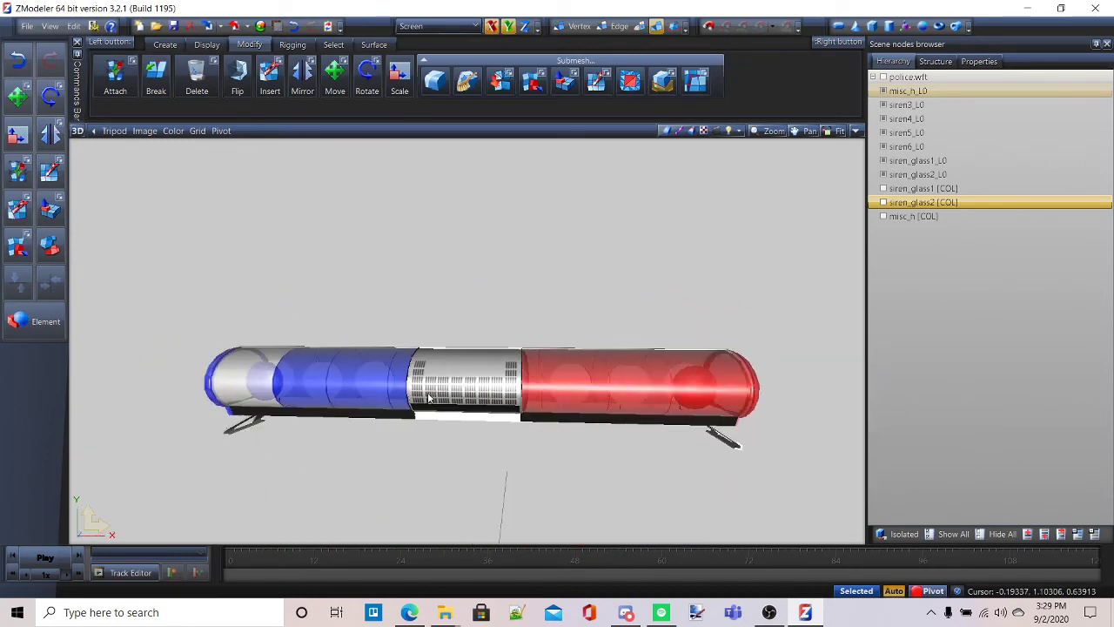
mouse_move(636, 456)
middle_down()
mouse_move(741, 467)
mouse_move(554, 469)
mouse_move(661, 467)
mouse_move(644, 466)
middle_up()
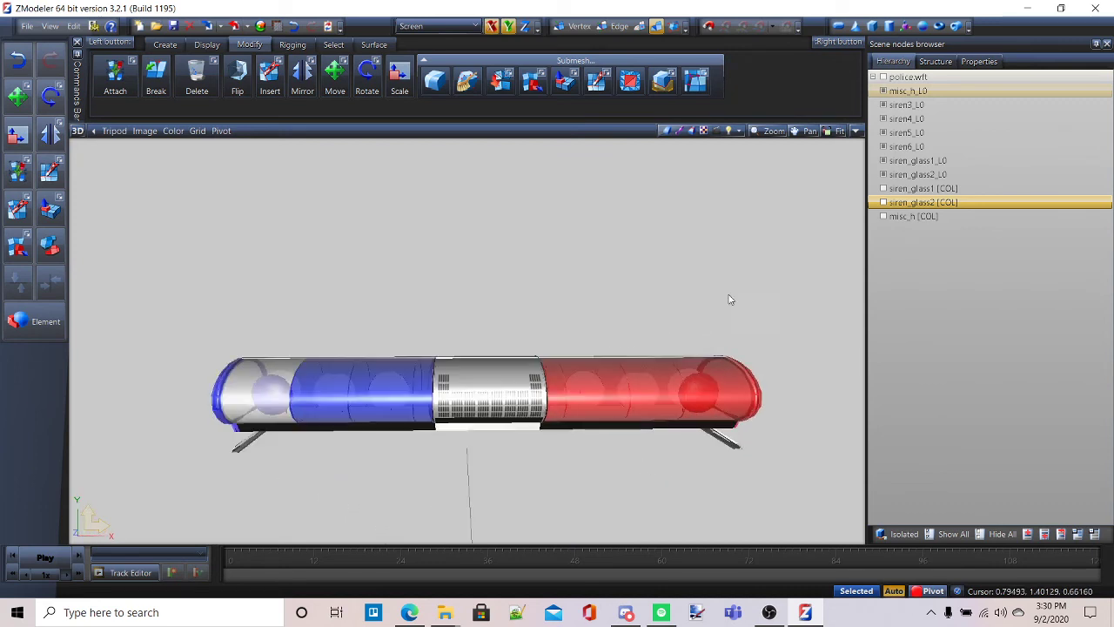
click(924, 91)
right_click(927, 88)
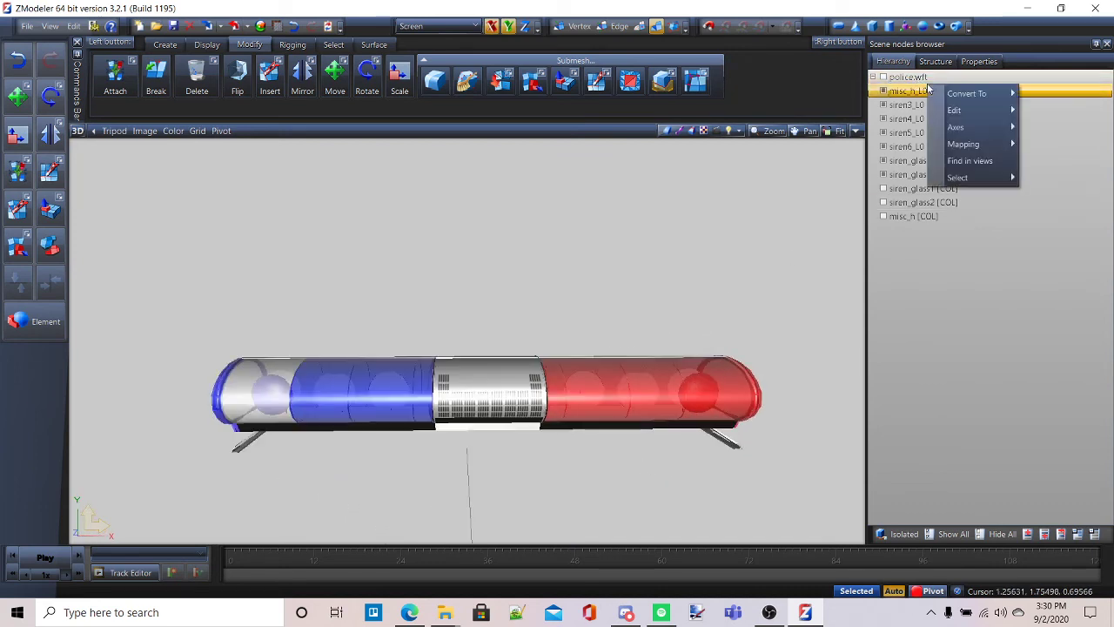
click(928, 77)
right_click(928, 76)
click(1076, 103)
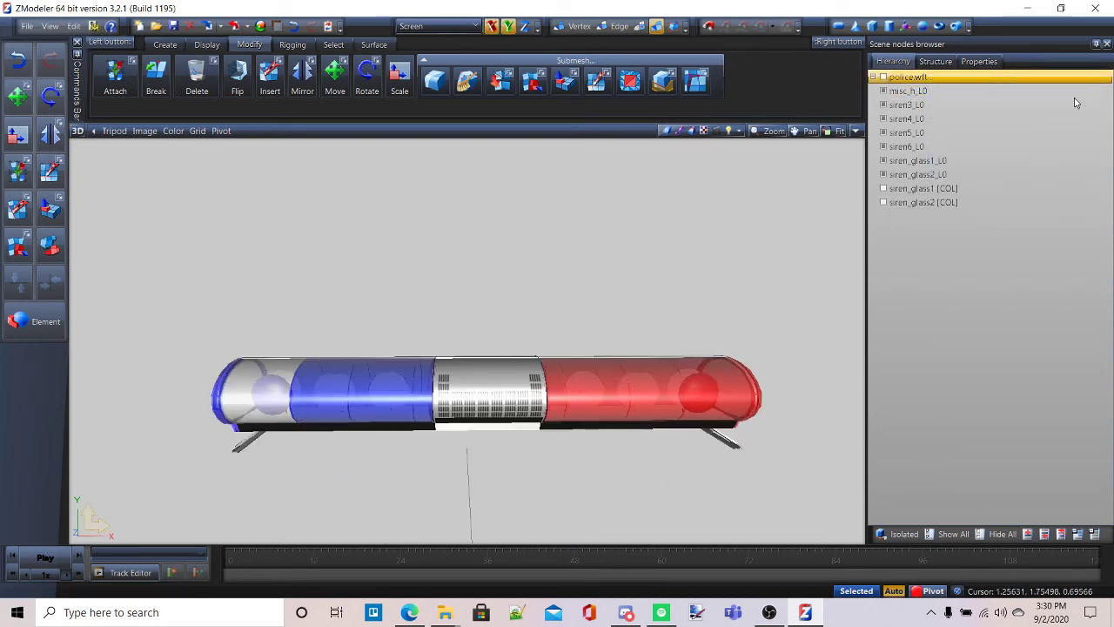
Step: Show and select siren_glass1 [COL], siren_glass2 [COL] and misc_h [COL], and convert them to compounds in the COL state
click(922, 174)
click(922, 188)
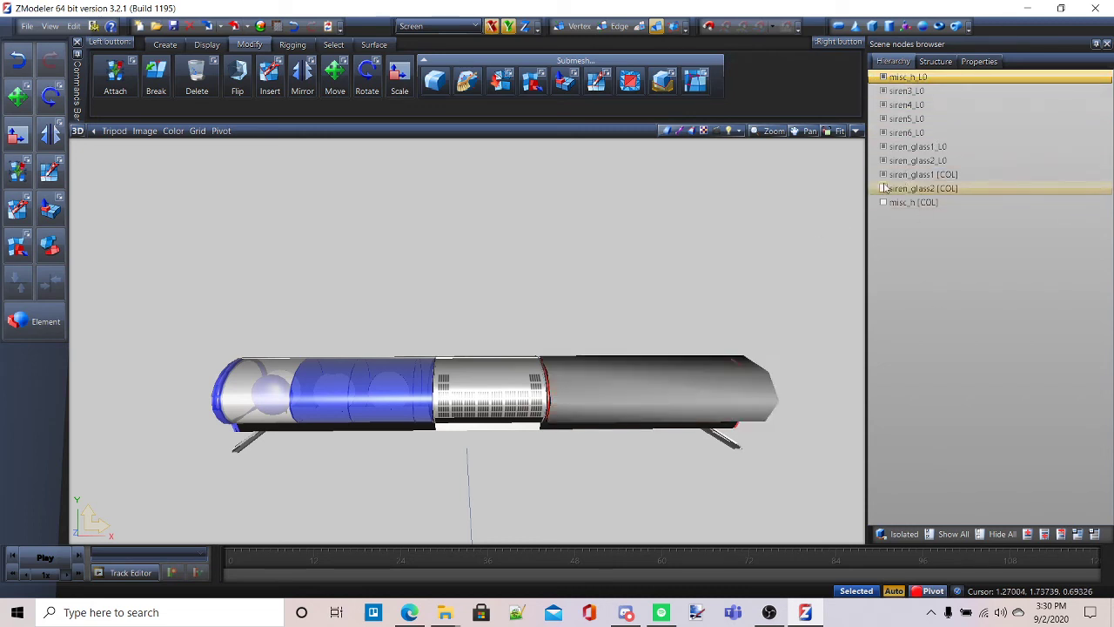
click(904, 202)
ctrl+click(922, 188)
ctrl+click(922, 174)
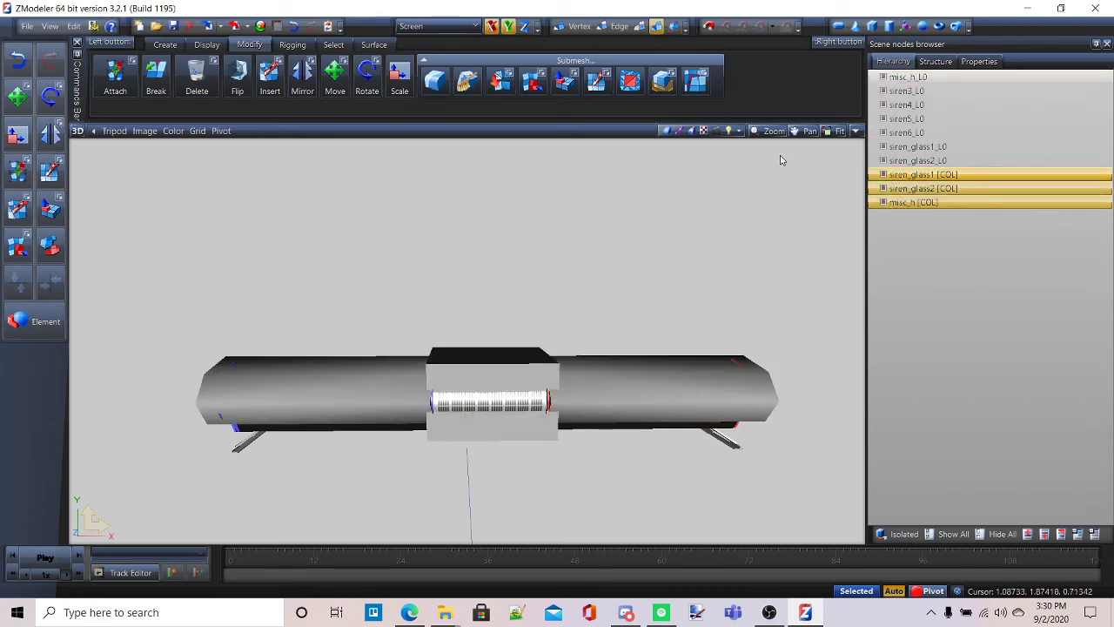
click(935, 61)
click(980, 79)
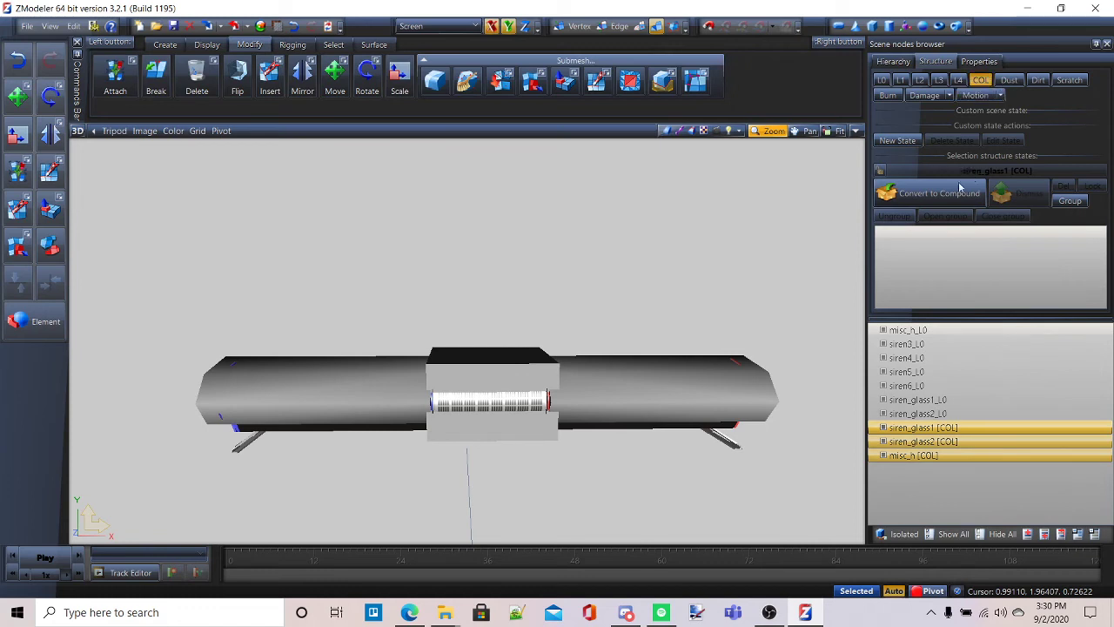
Step: Rename siren_glass1_L0 to siren_glass1 and siren_glass2_L0 to siren_glass2
click(918, 413)
ctrl+click(925, 441)
ctrl+click(933, 447)
ctrl+click(957, 398)
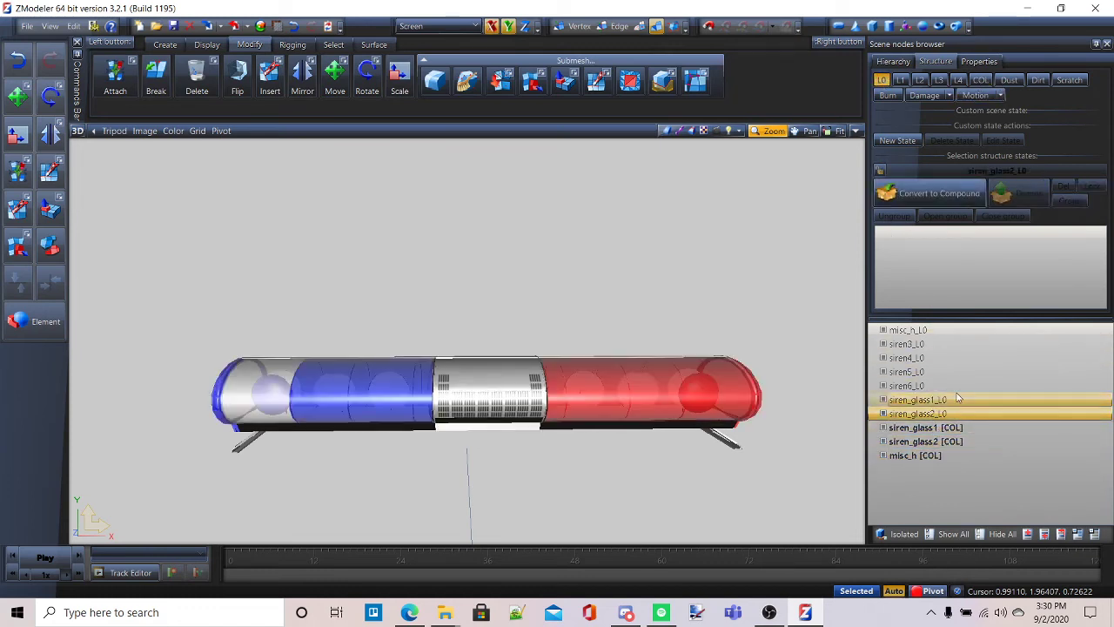
click(958, 400)
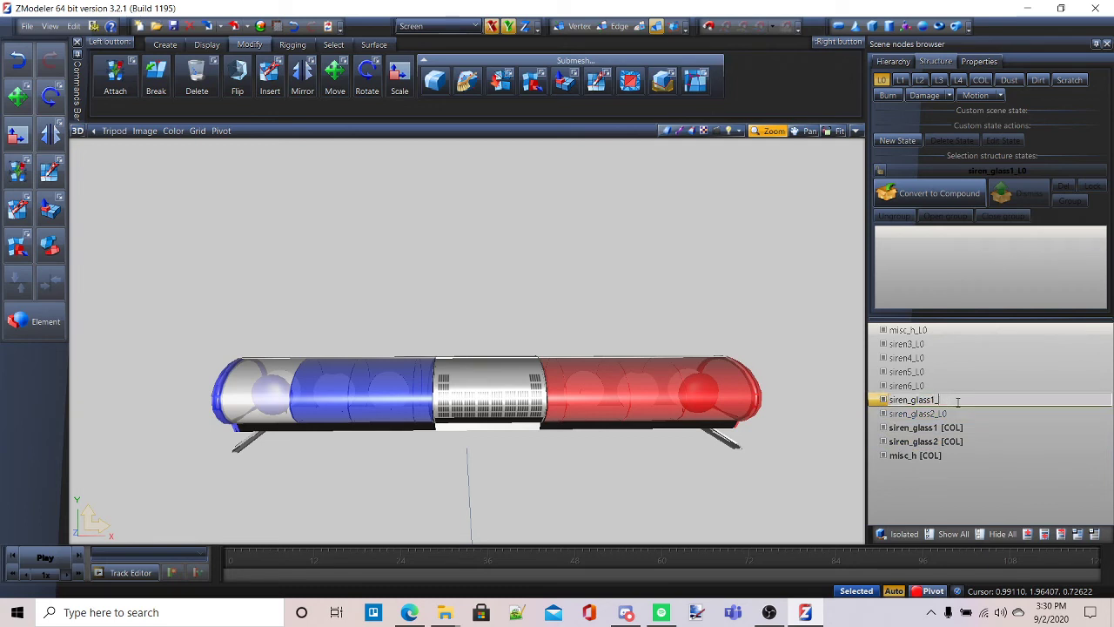
key(BackSpace)
key(Return)
click(961, 414)
click(960, 413)
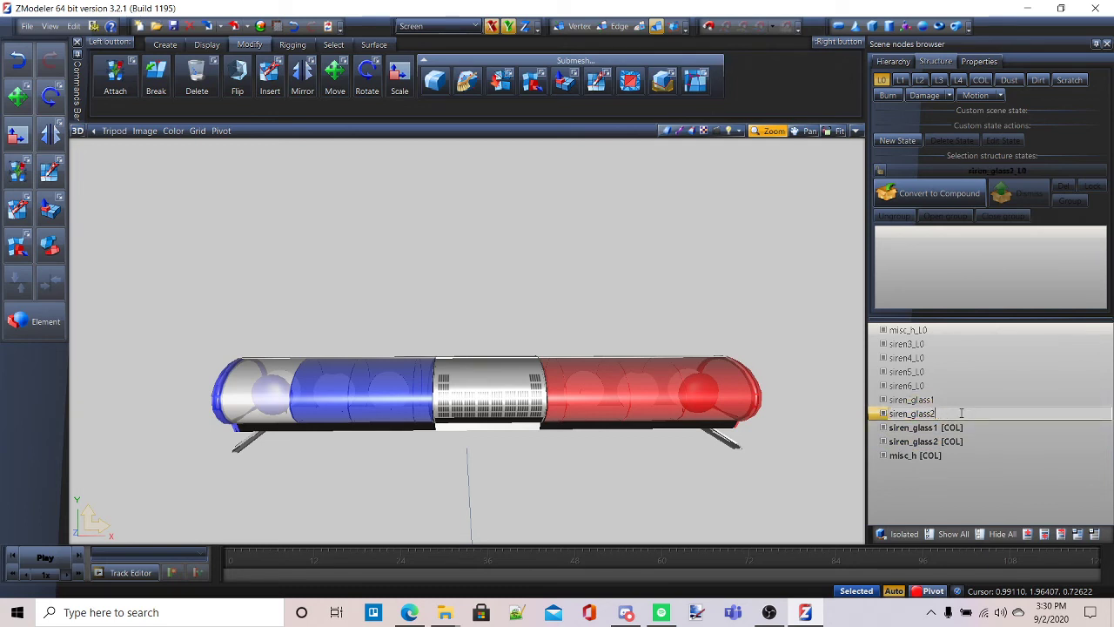
key(Return)
Step: Hide all nodes, show only siren_glass1 and siren_glass2, and restore the four-viewport layout
ctrl+click(930, 441)
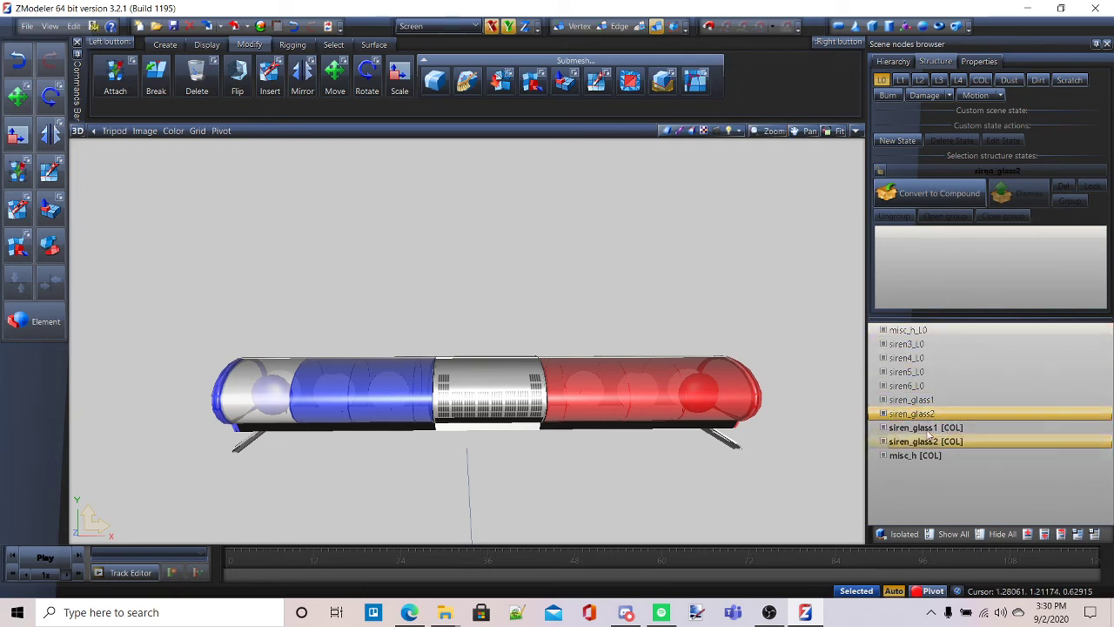
click(961, 411)
click(996, 532)
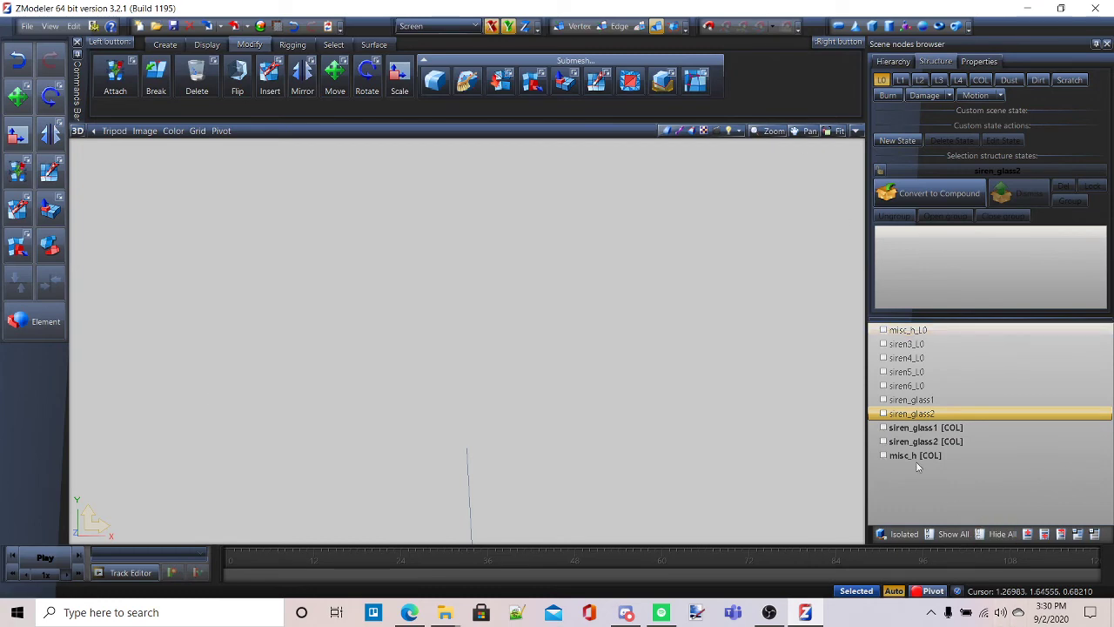
click(883, 414)
click(884, 400)
click(856, 132)
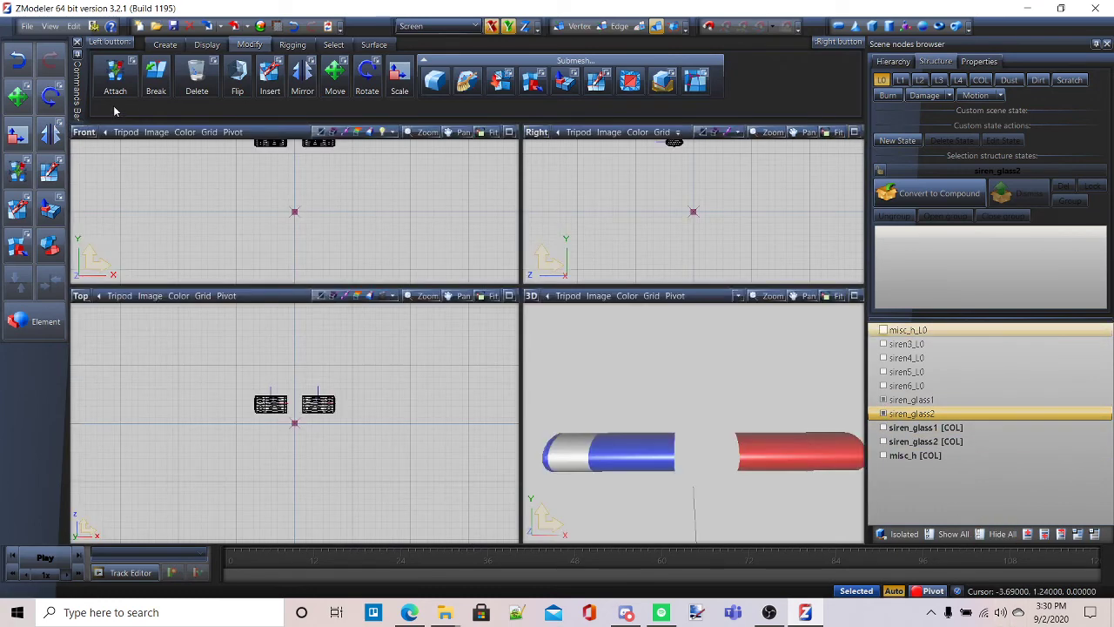
Step: Attach siren_glass2 to siren_glass1 and center the merged glass mesh's local axes to the object
click(115, 78)
scroll(313, 406, up, 3)
click(316, 399)
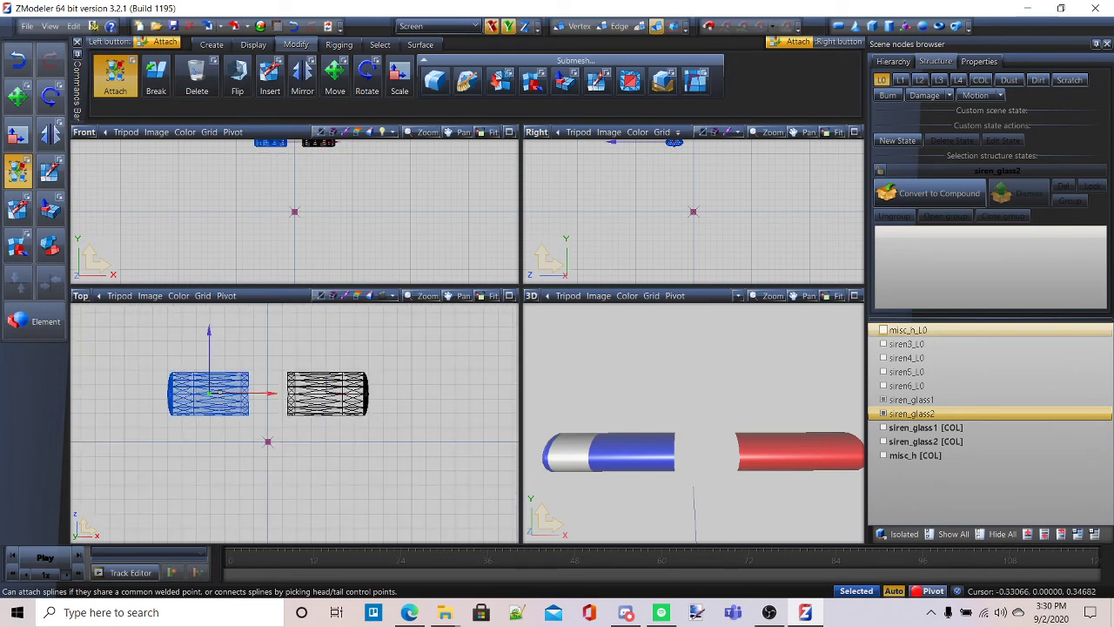
click(224, 394)
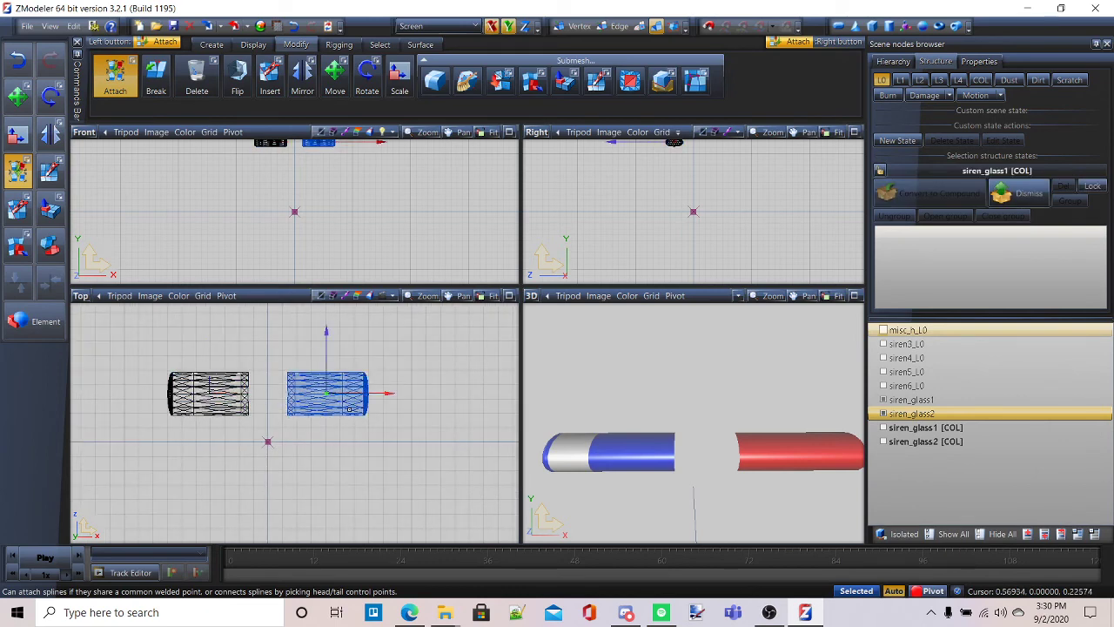
click(253, 45)
click(241, 85)
click(318, 398)
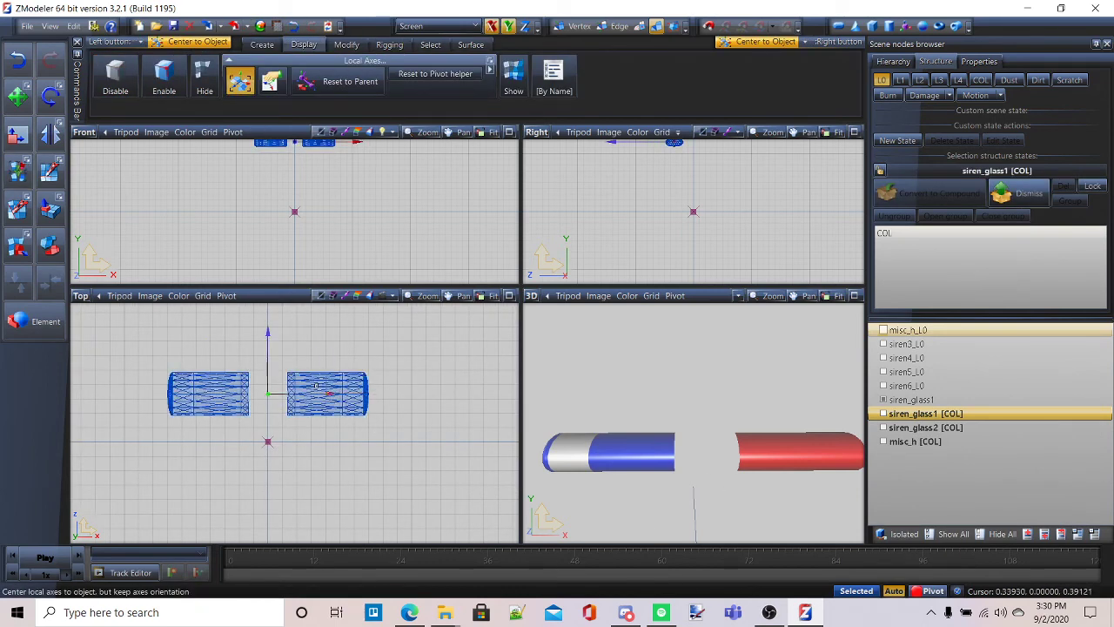
Step: Display the COL state and attach siren_glass2 [COL] to siren_glass1 [COL]
click(346, 45)
click(124, 90)
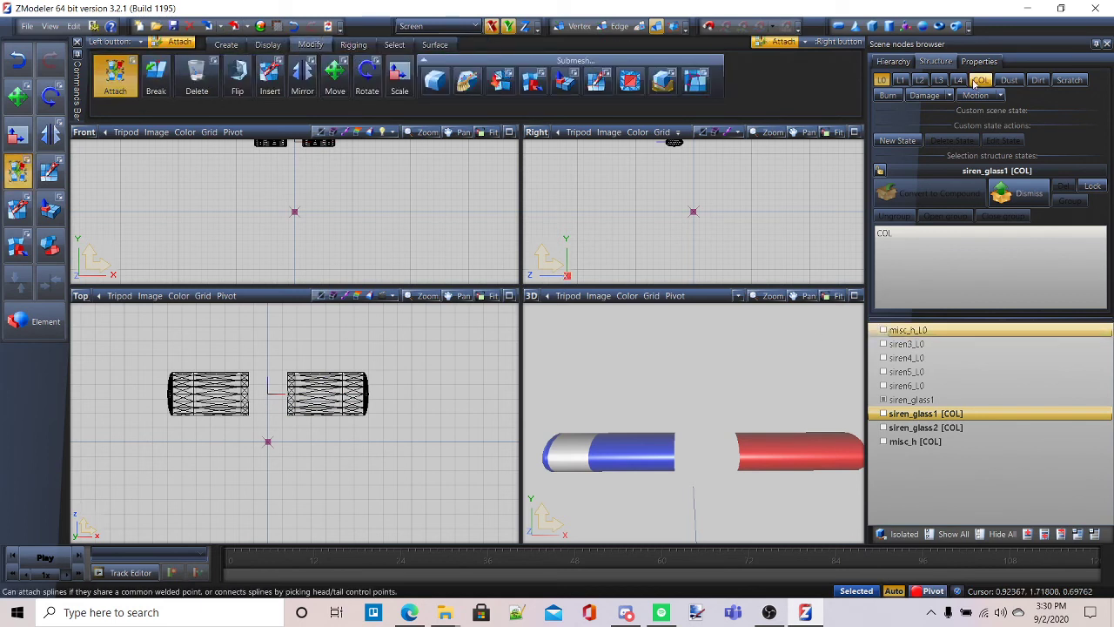
click(891, 428)
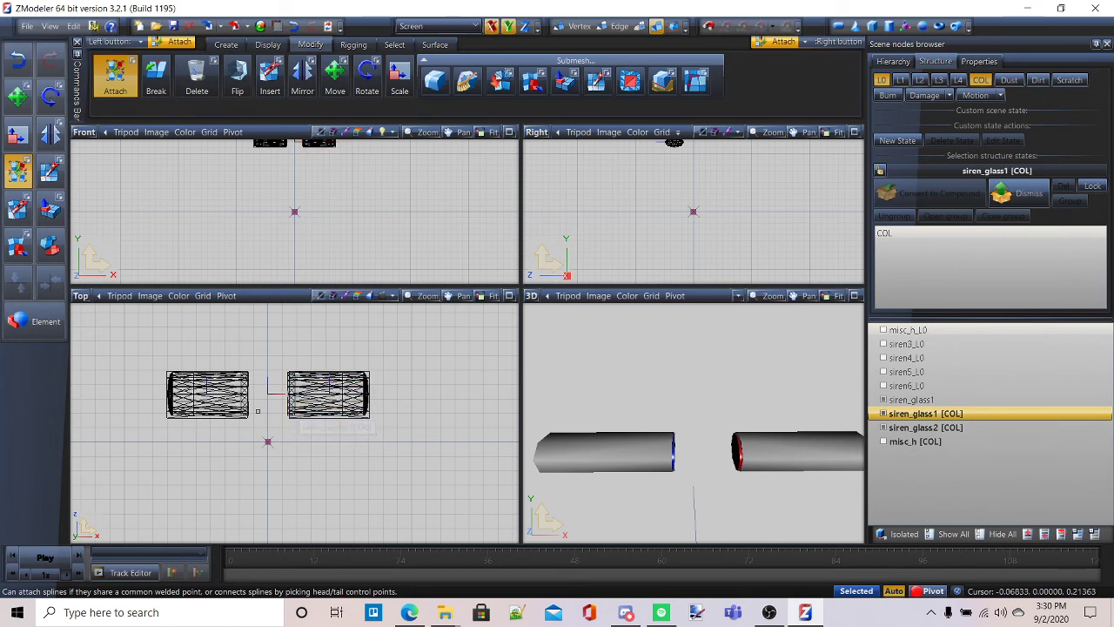
click(226, 416)
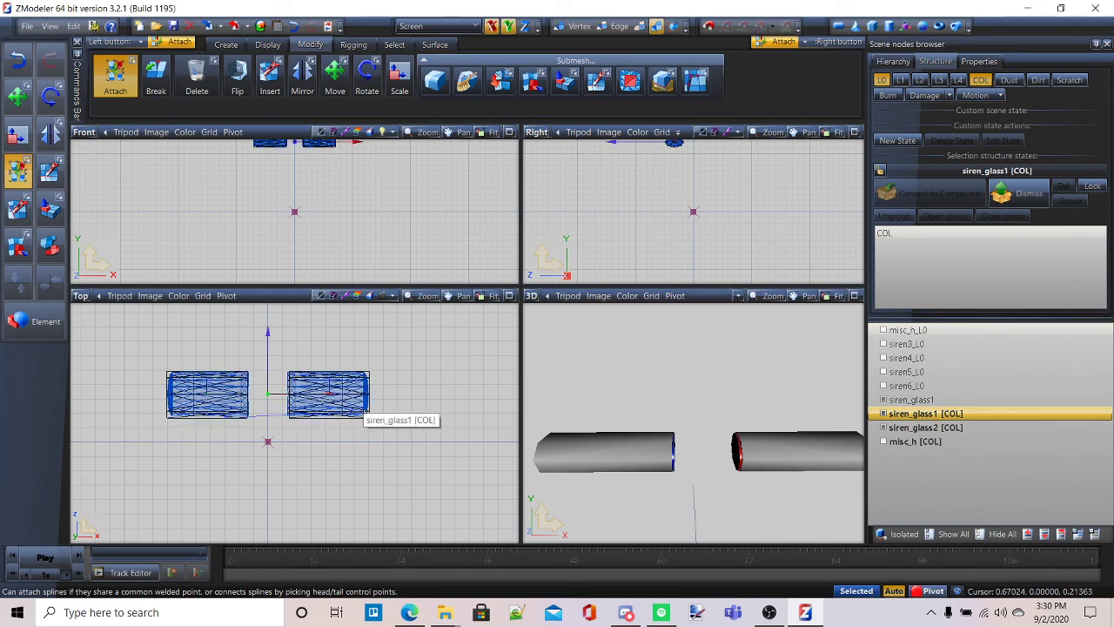
click(359, 409)
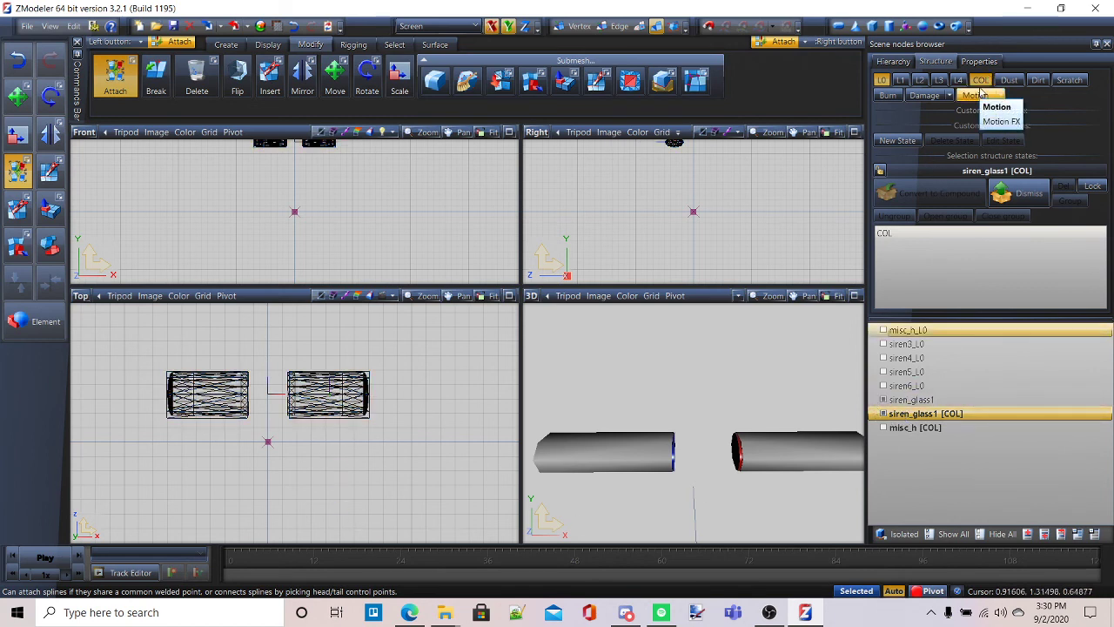
click(981, 81)
scroll(719, 418, up, 1)
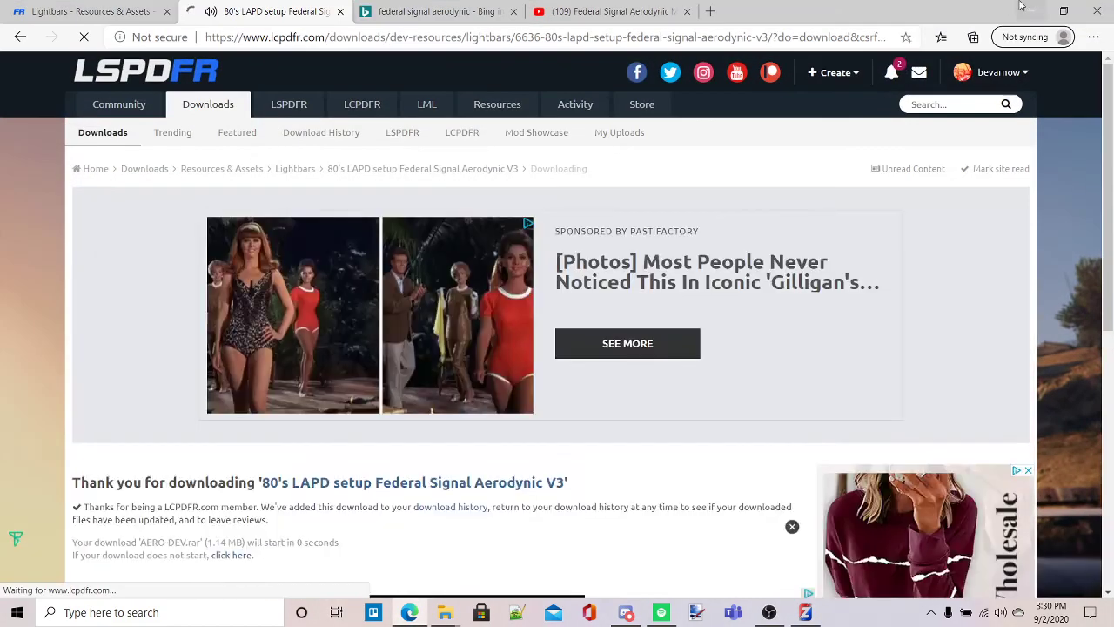
Step: Switch back to ZModeler from the browser and maximize the 3D viewport around the merged siren glass mesh
click(1023, 6)
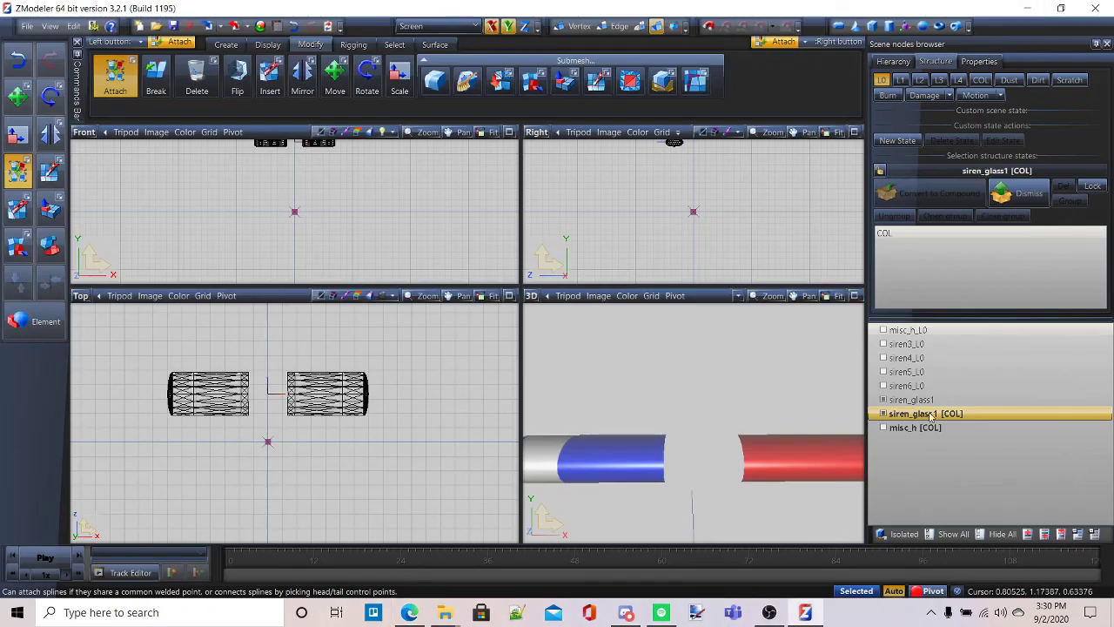
middle_drag(819, 495, 754, 491)
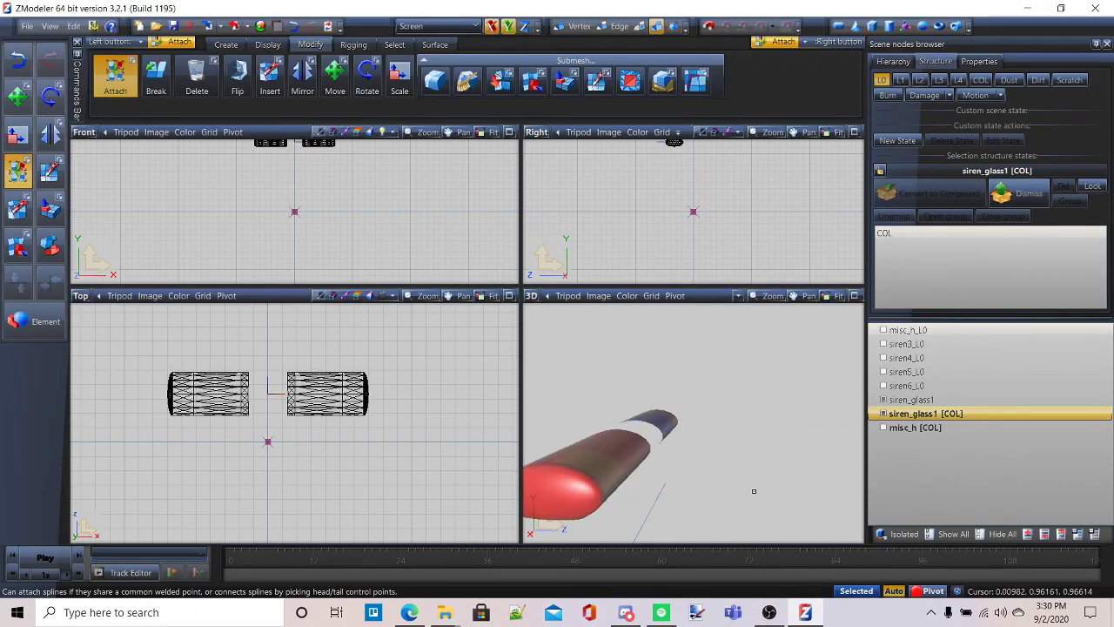
click(856, 295)
middle_drag(670, 341, 528, 344)
scroll(539, 354, down, 2)
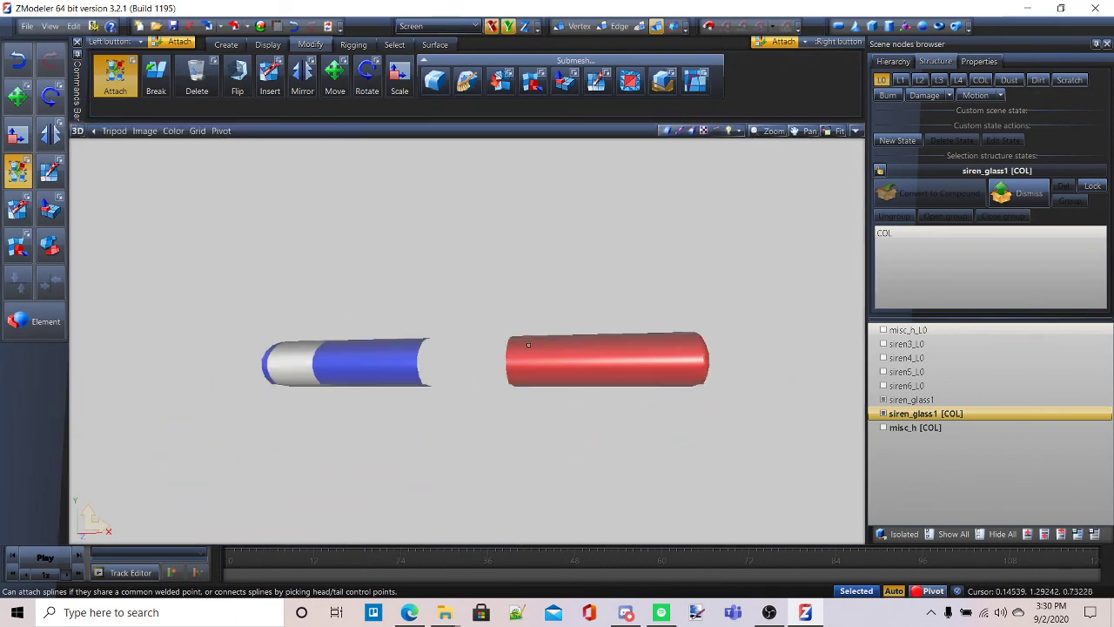
Step: Show all scene nodes and examine the complete lightbar from the front and the blue end
click(949, 532)
scroll(731, 506, up, 2)
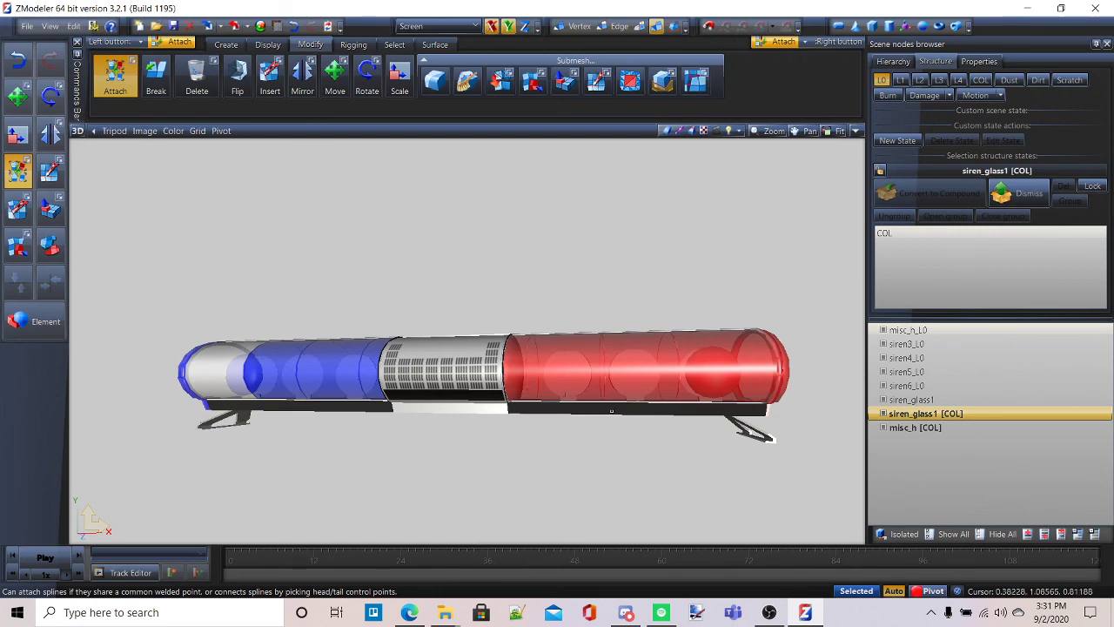
middle_drag(611, 411, 430, 426)
middle_drag(407, 374, 375, 348)
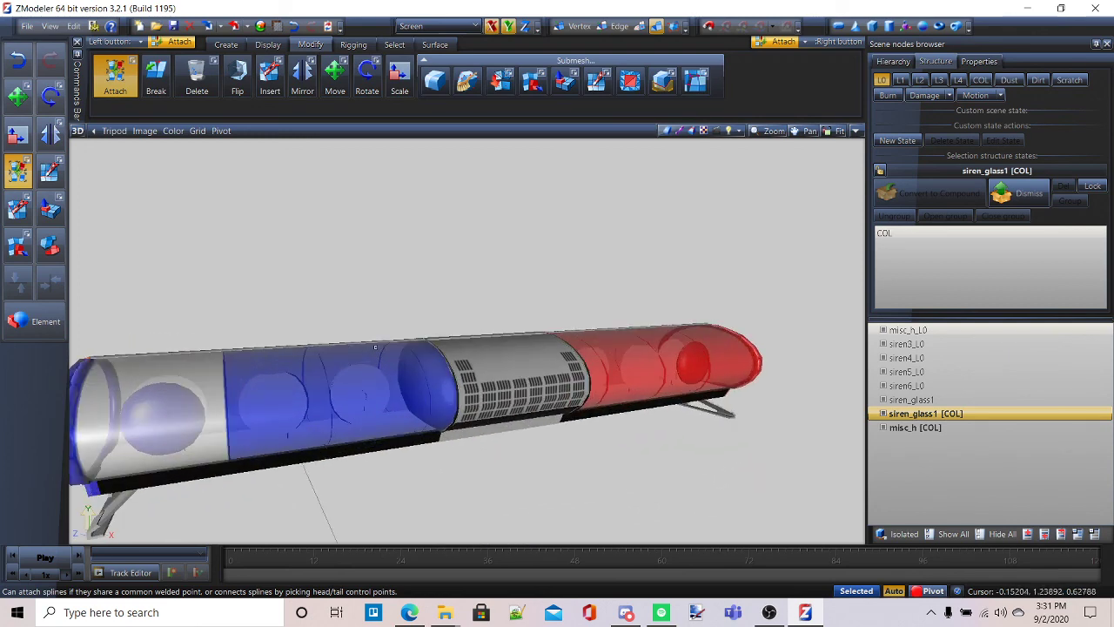
scroll(602, 465, down, 2)
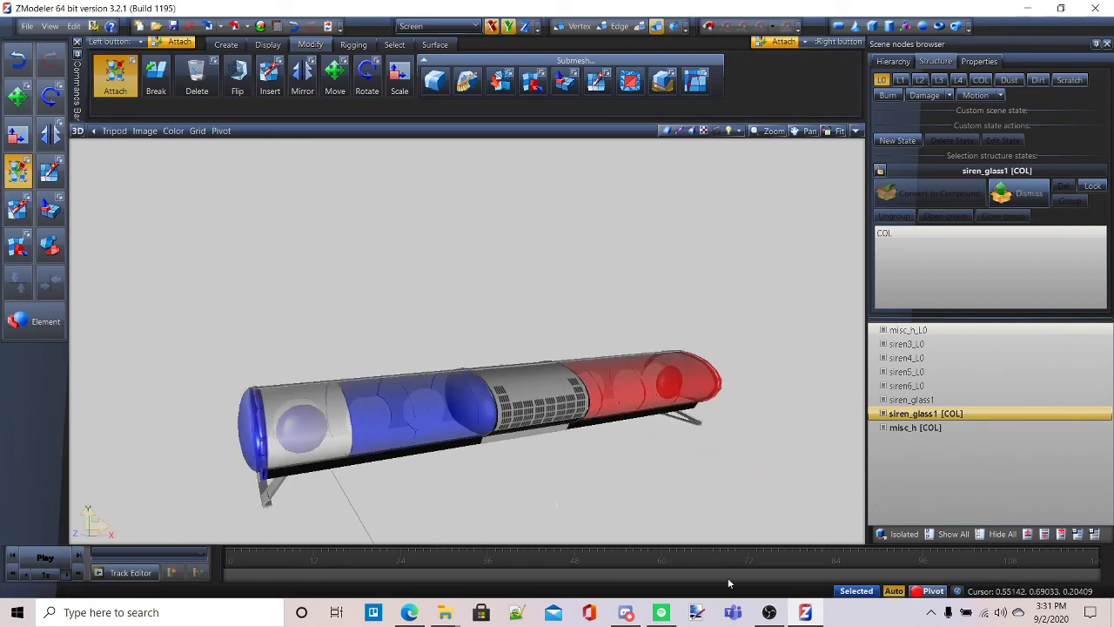